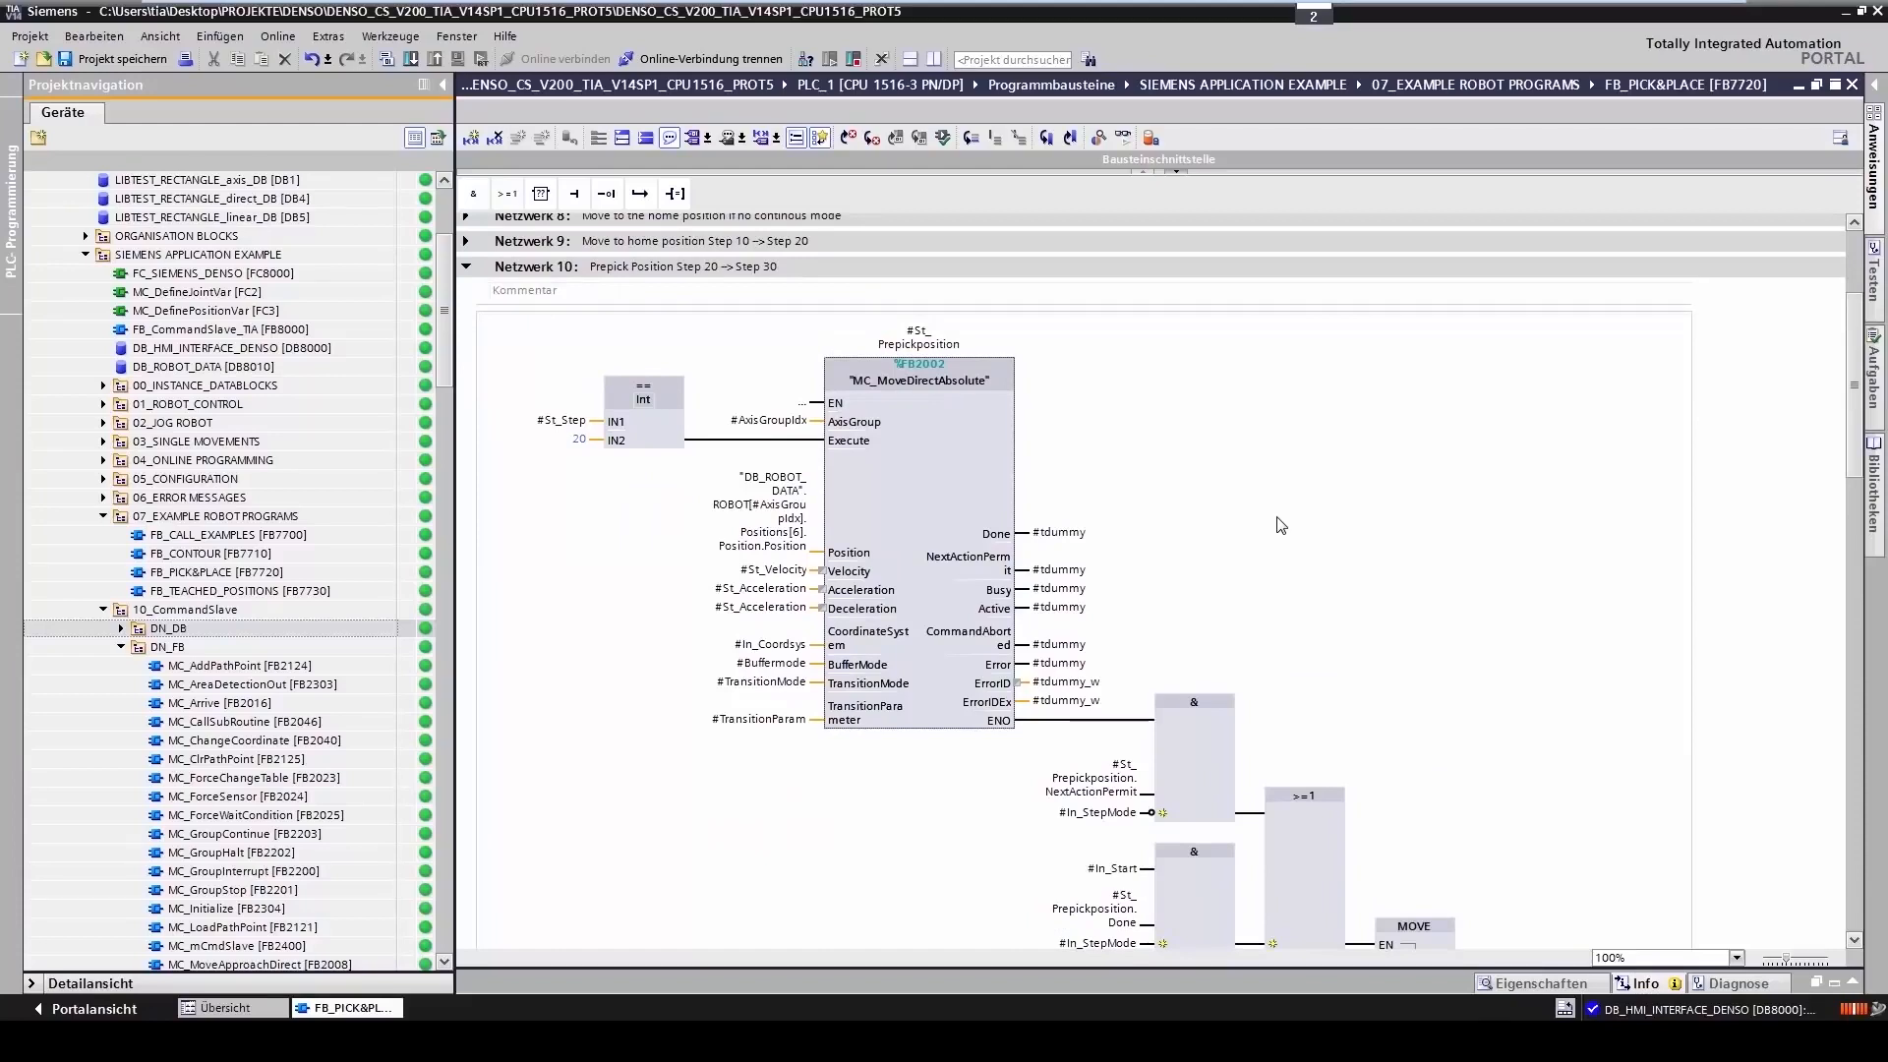
scroll(1282, 524, down, 5)
scroll(1279, 524, down, 5)
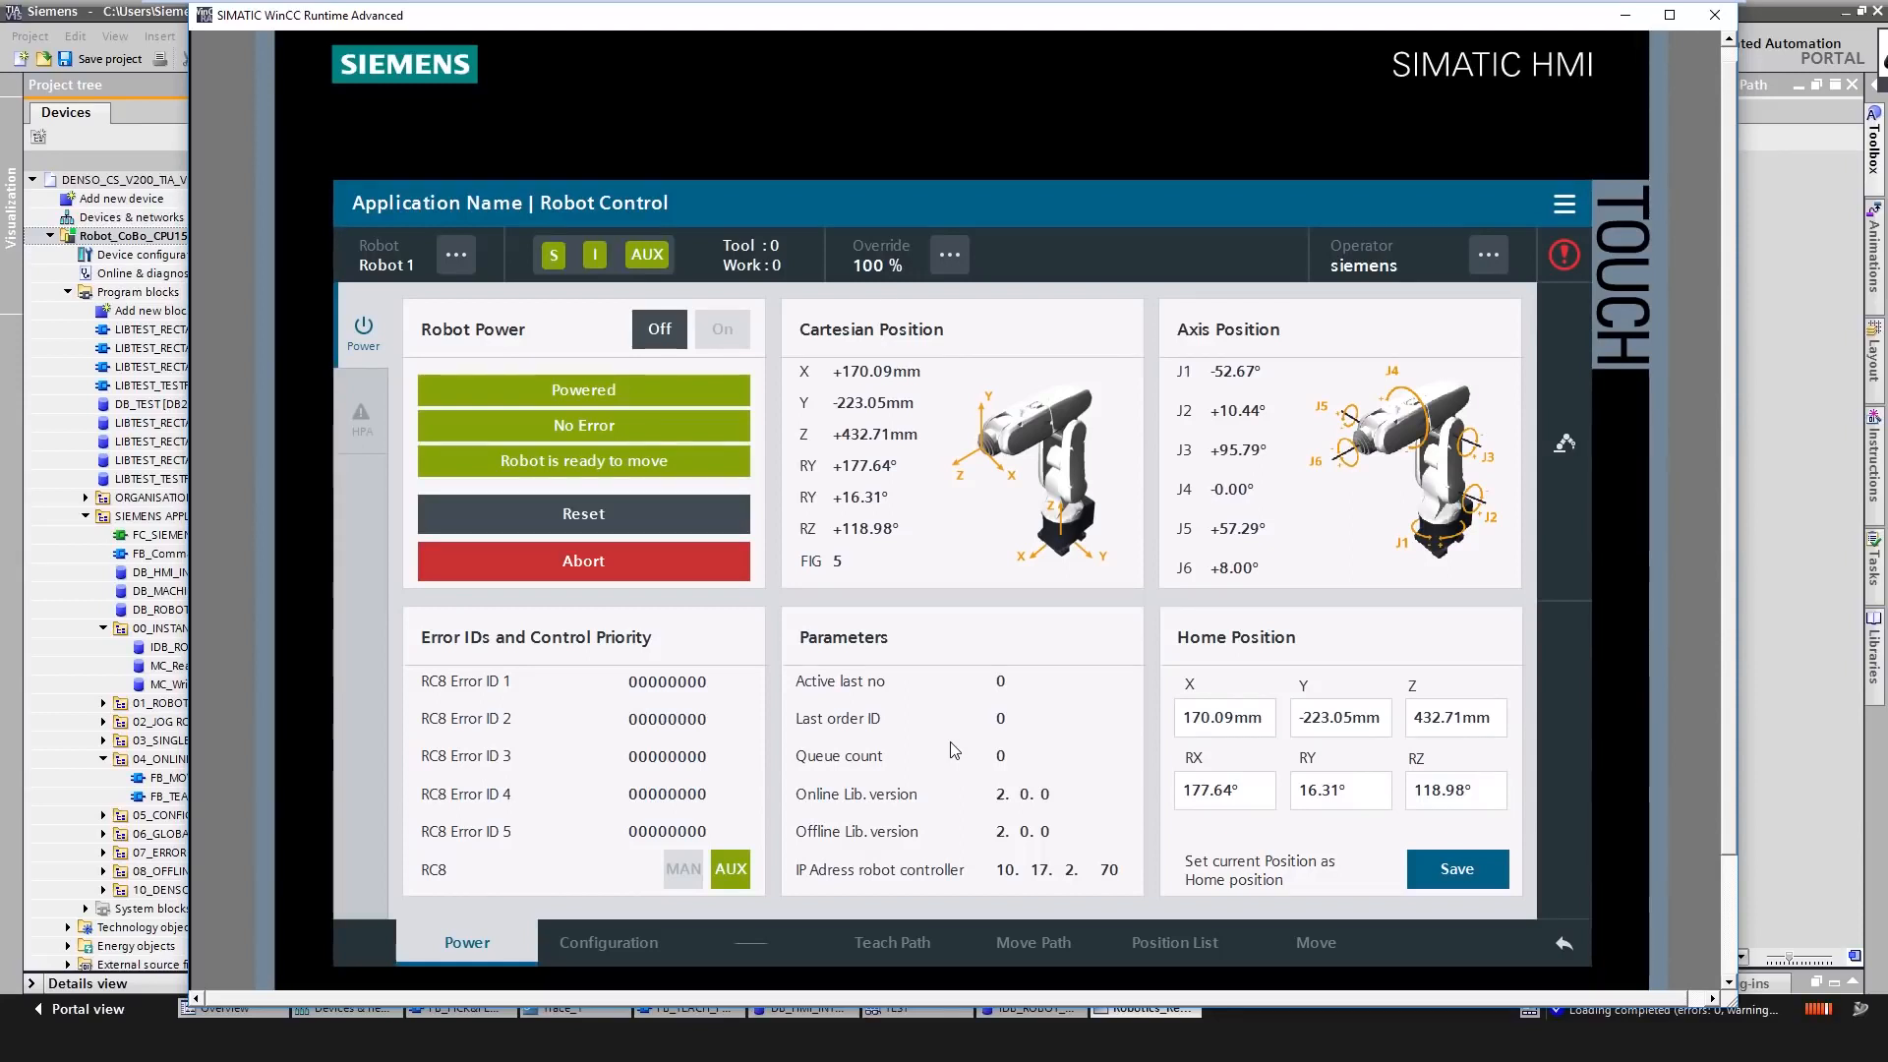
- Switch the power of Robot 1 off and back on
click(670, 337)
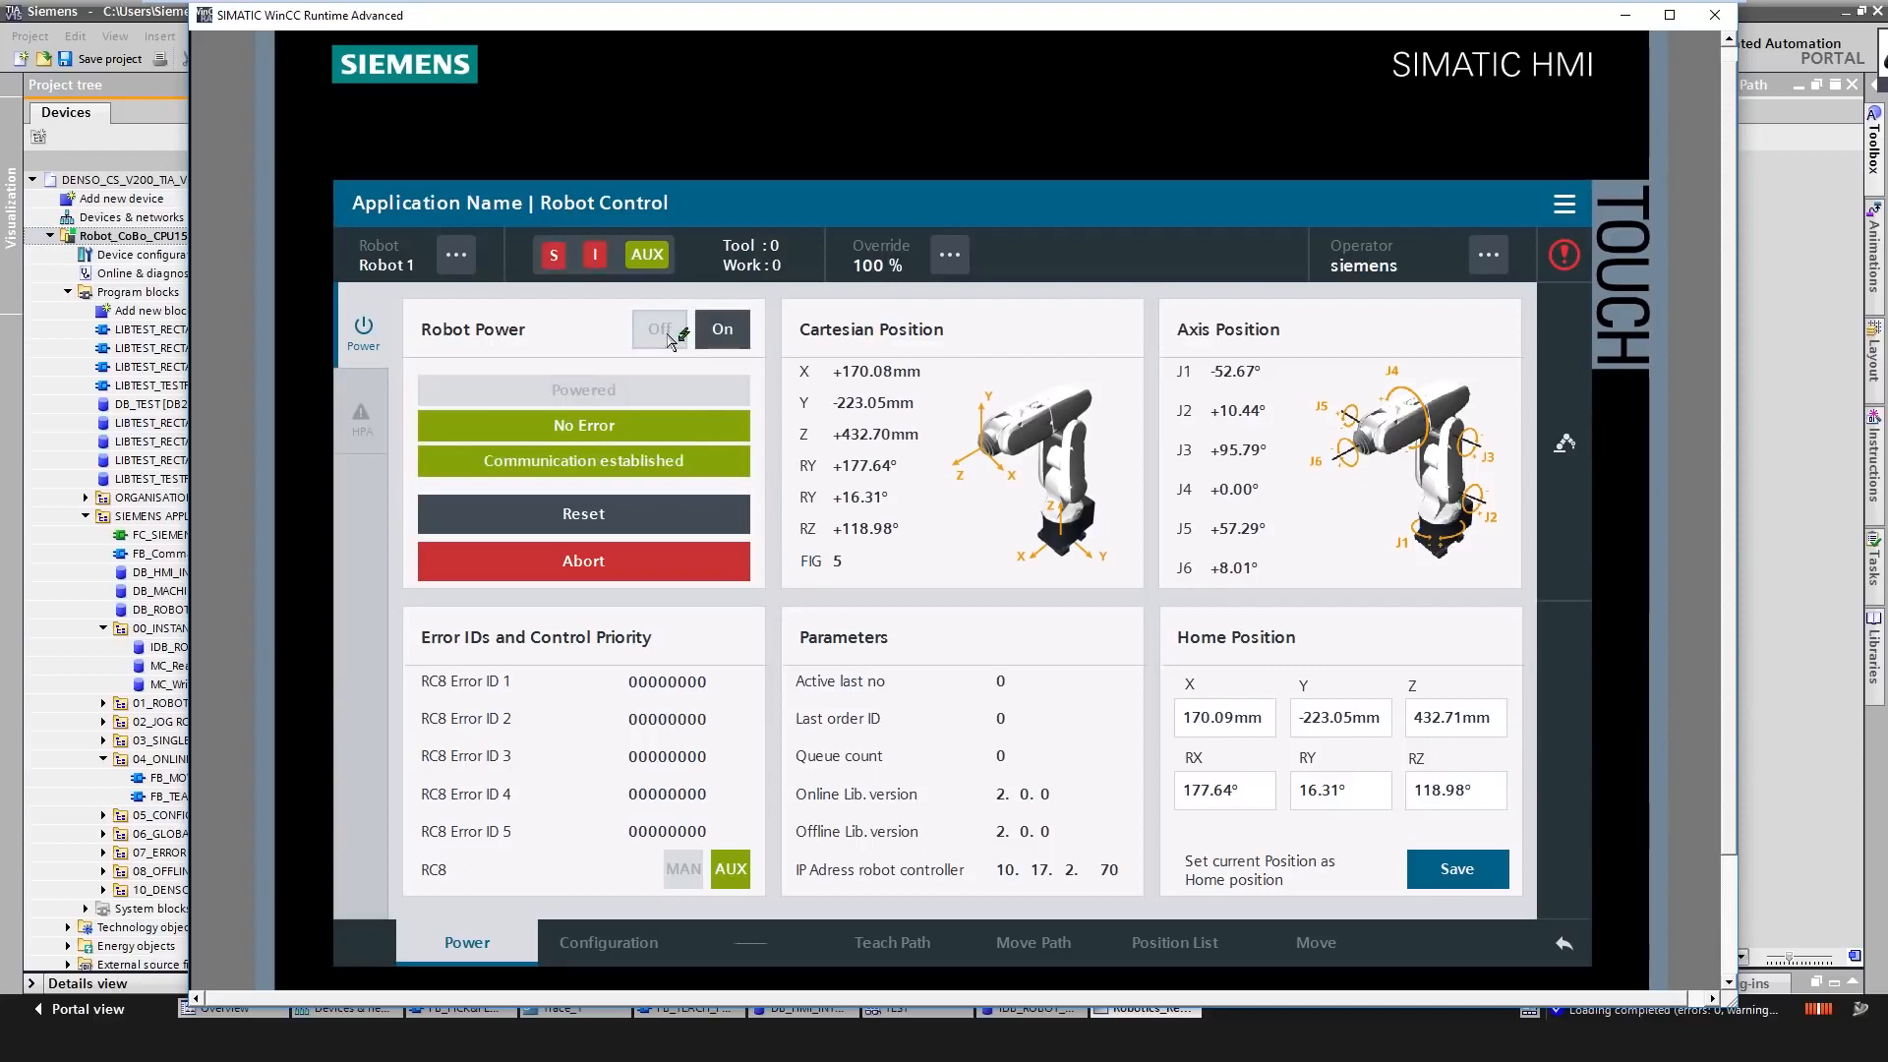
click(723, 335)
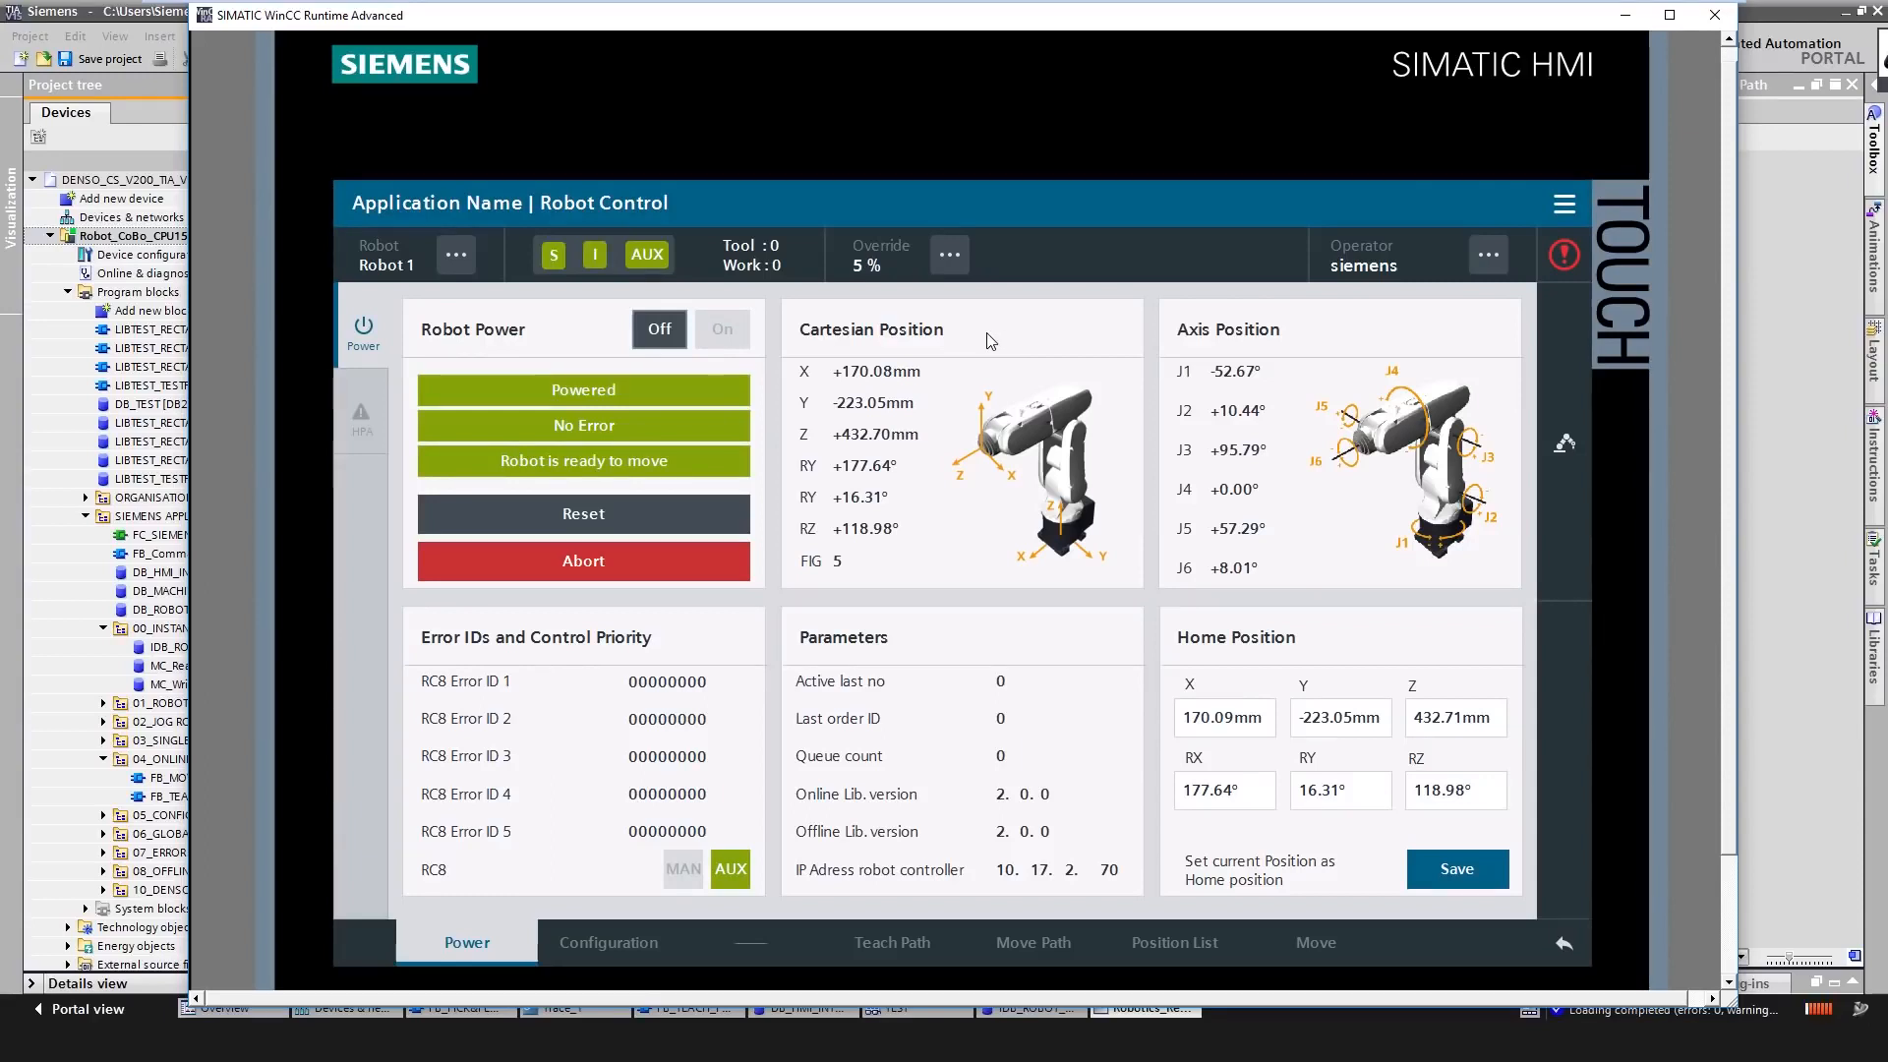
- Review the robot's configuration pages for the work coordinates, tool and load
click(635, 944)
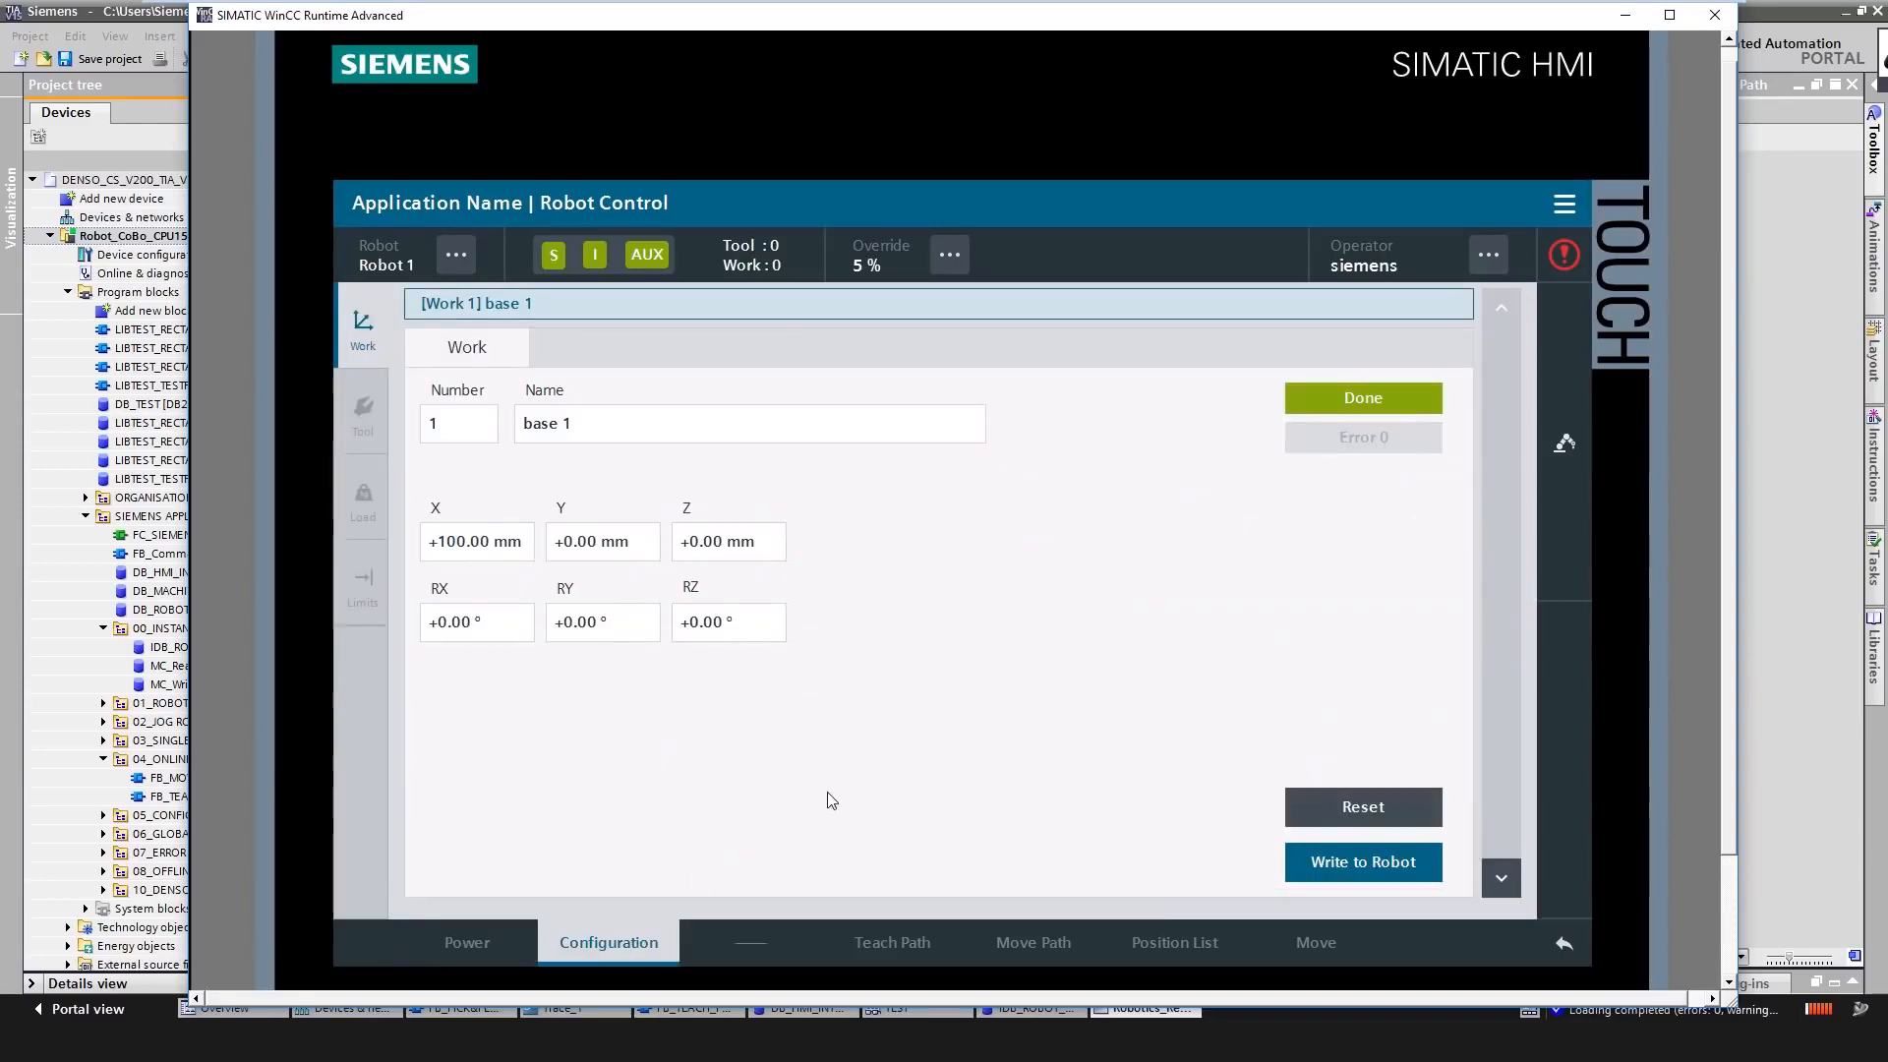
click(1501, 878)
click(1501, 879)
click(375, 432)
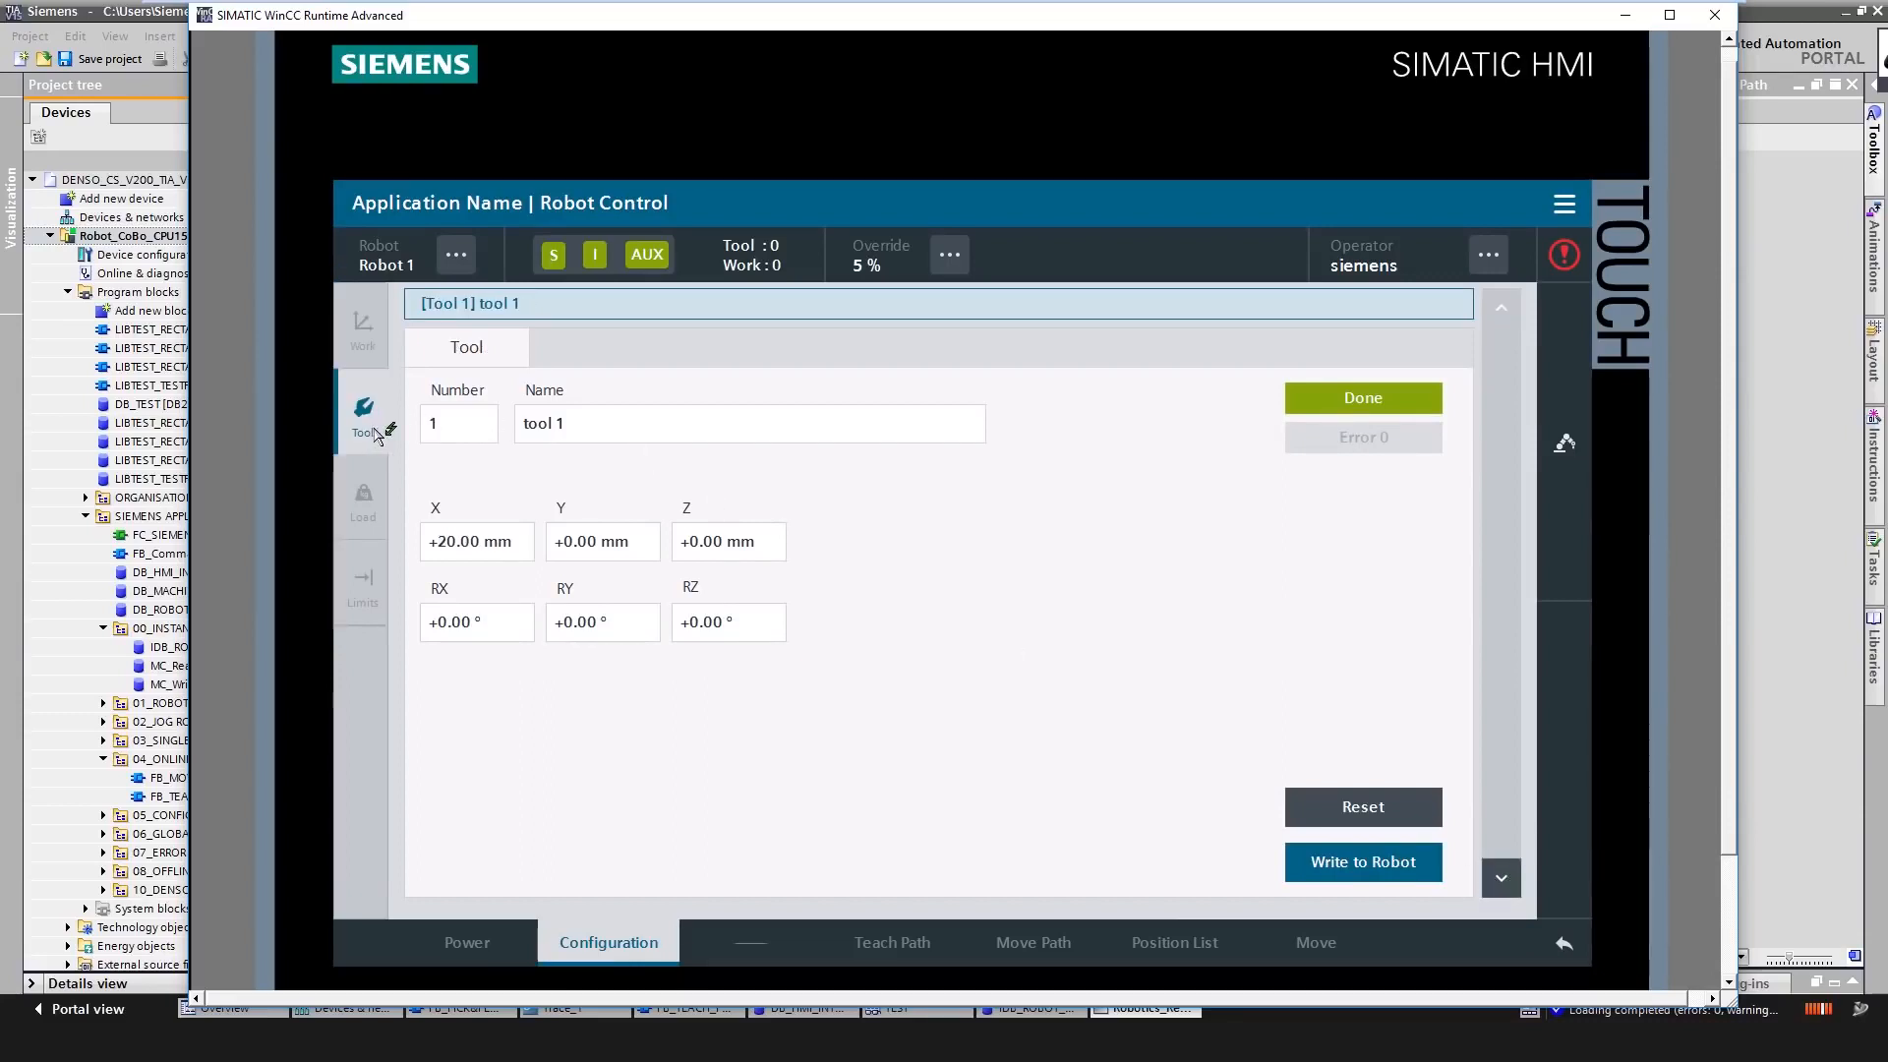
click(374, 502)
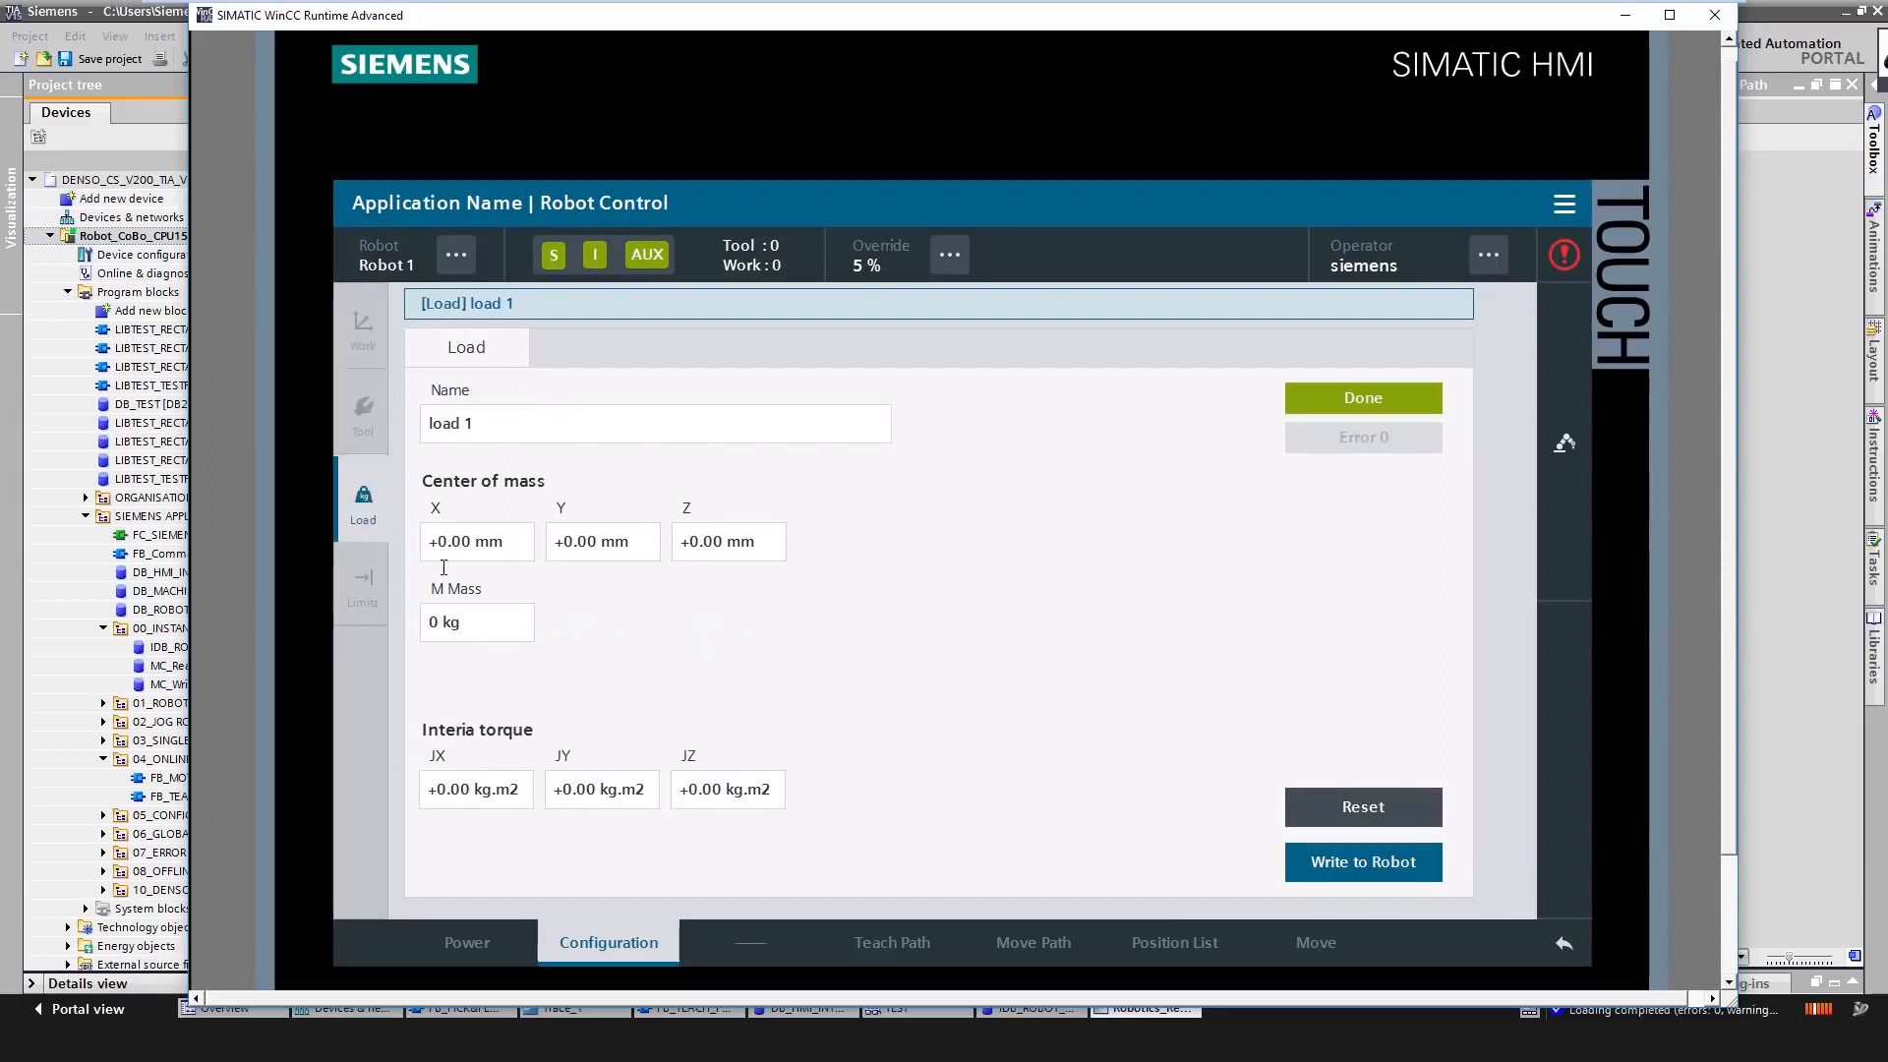
- Look through the Work, Joint and Tool jog modes and the LIN, JOINT and PTP move modes of the robot
click(1316, 946)
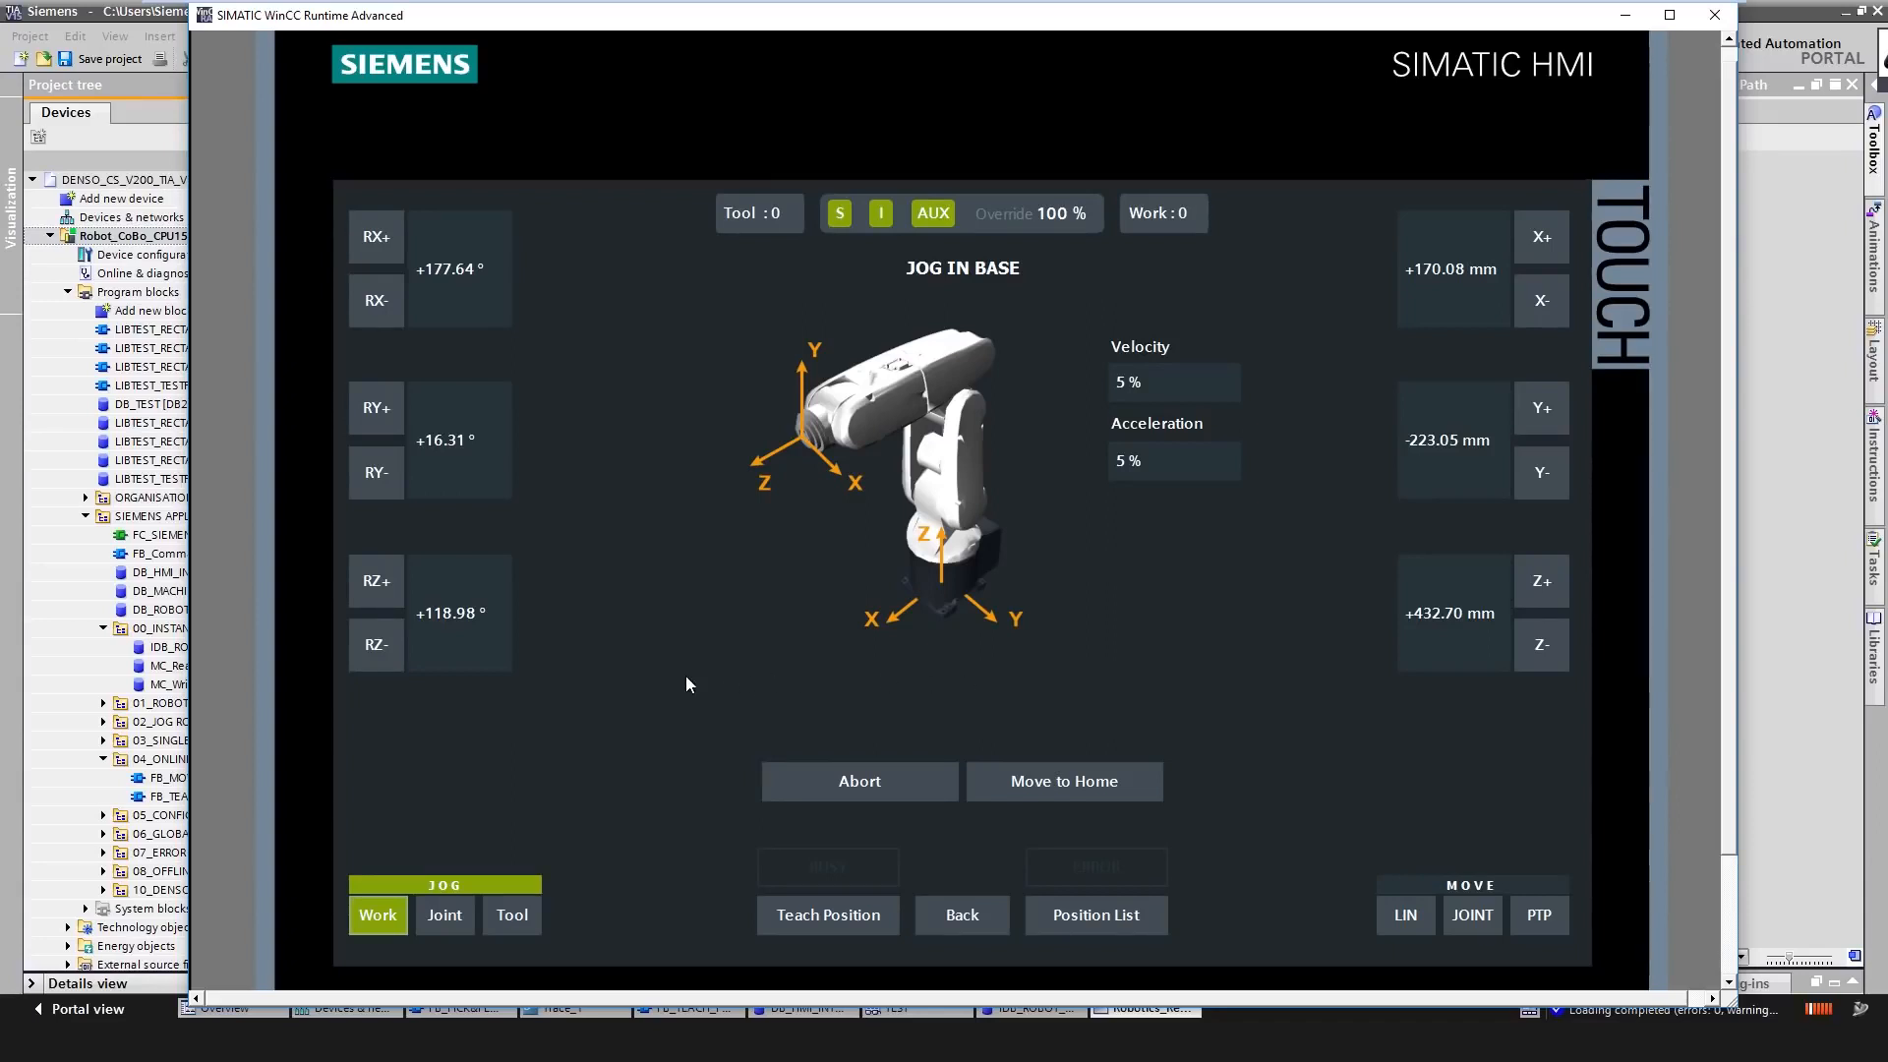
click(389, 916)
click(441, 923)
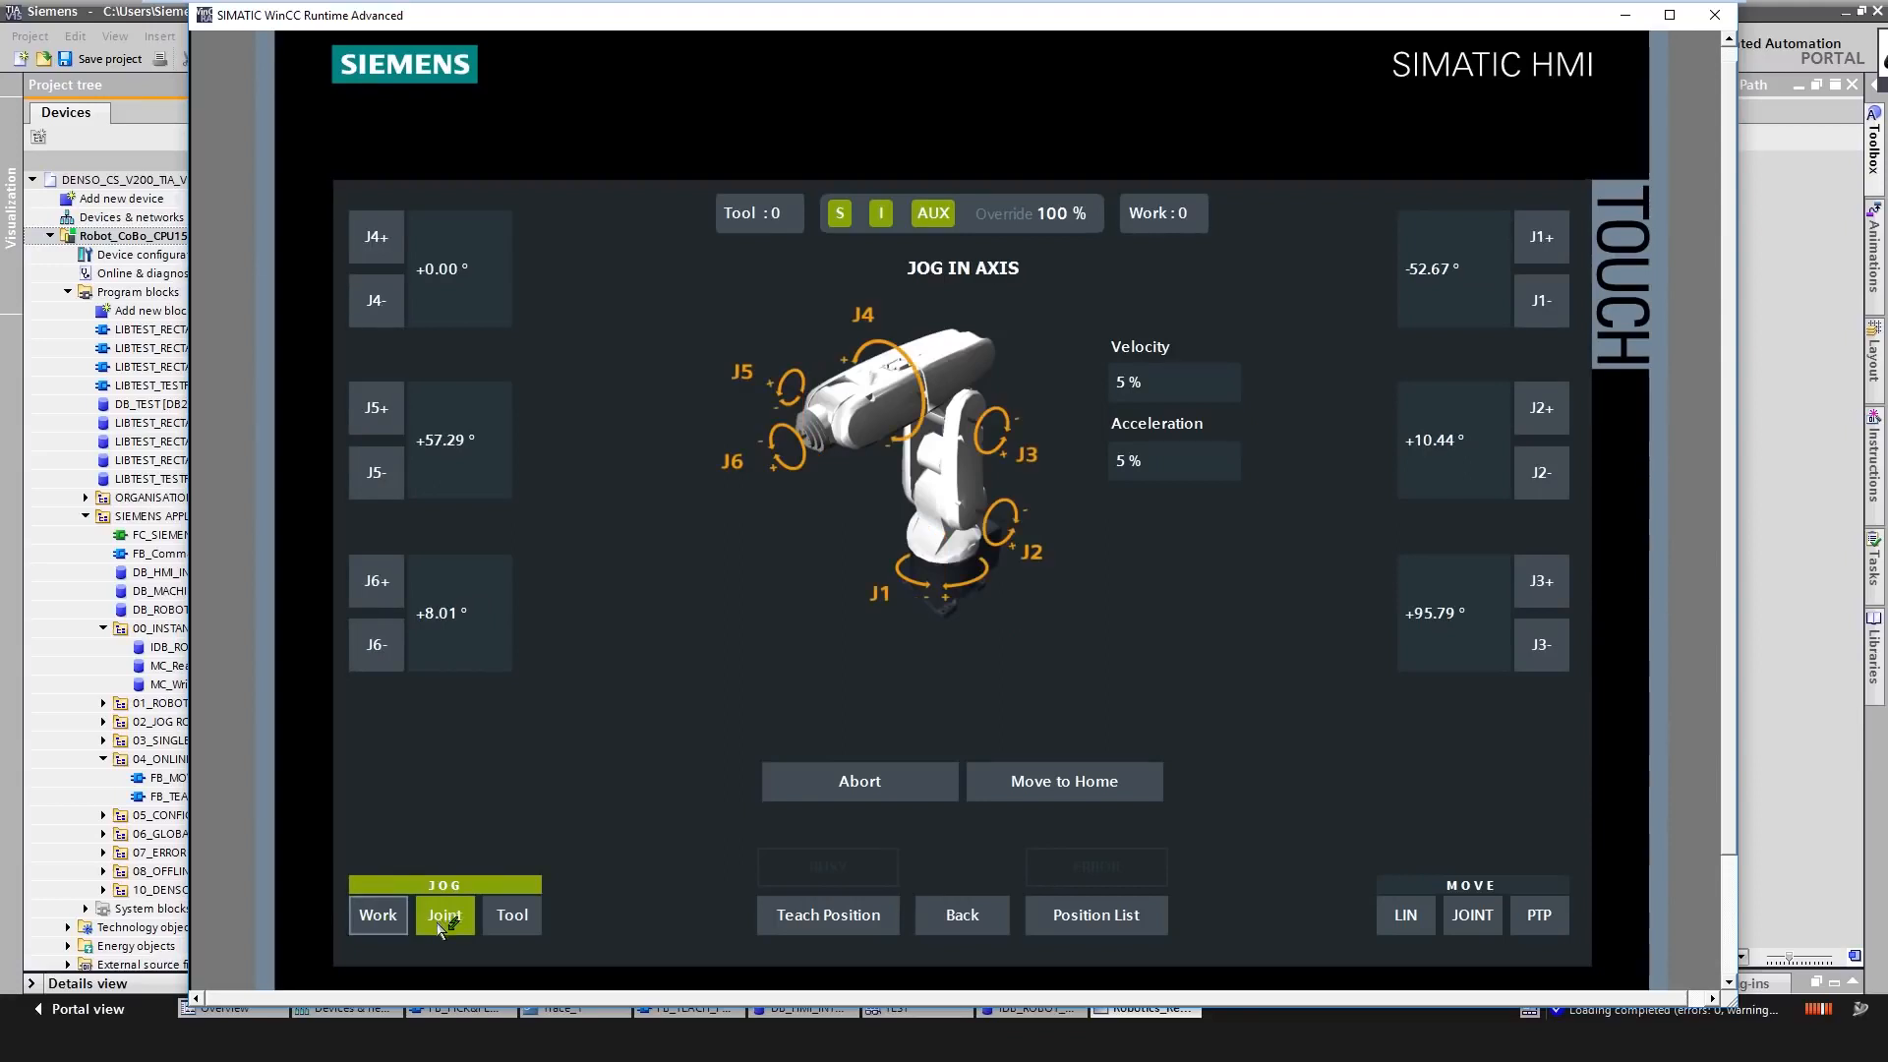
click(507, 924)
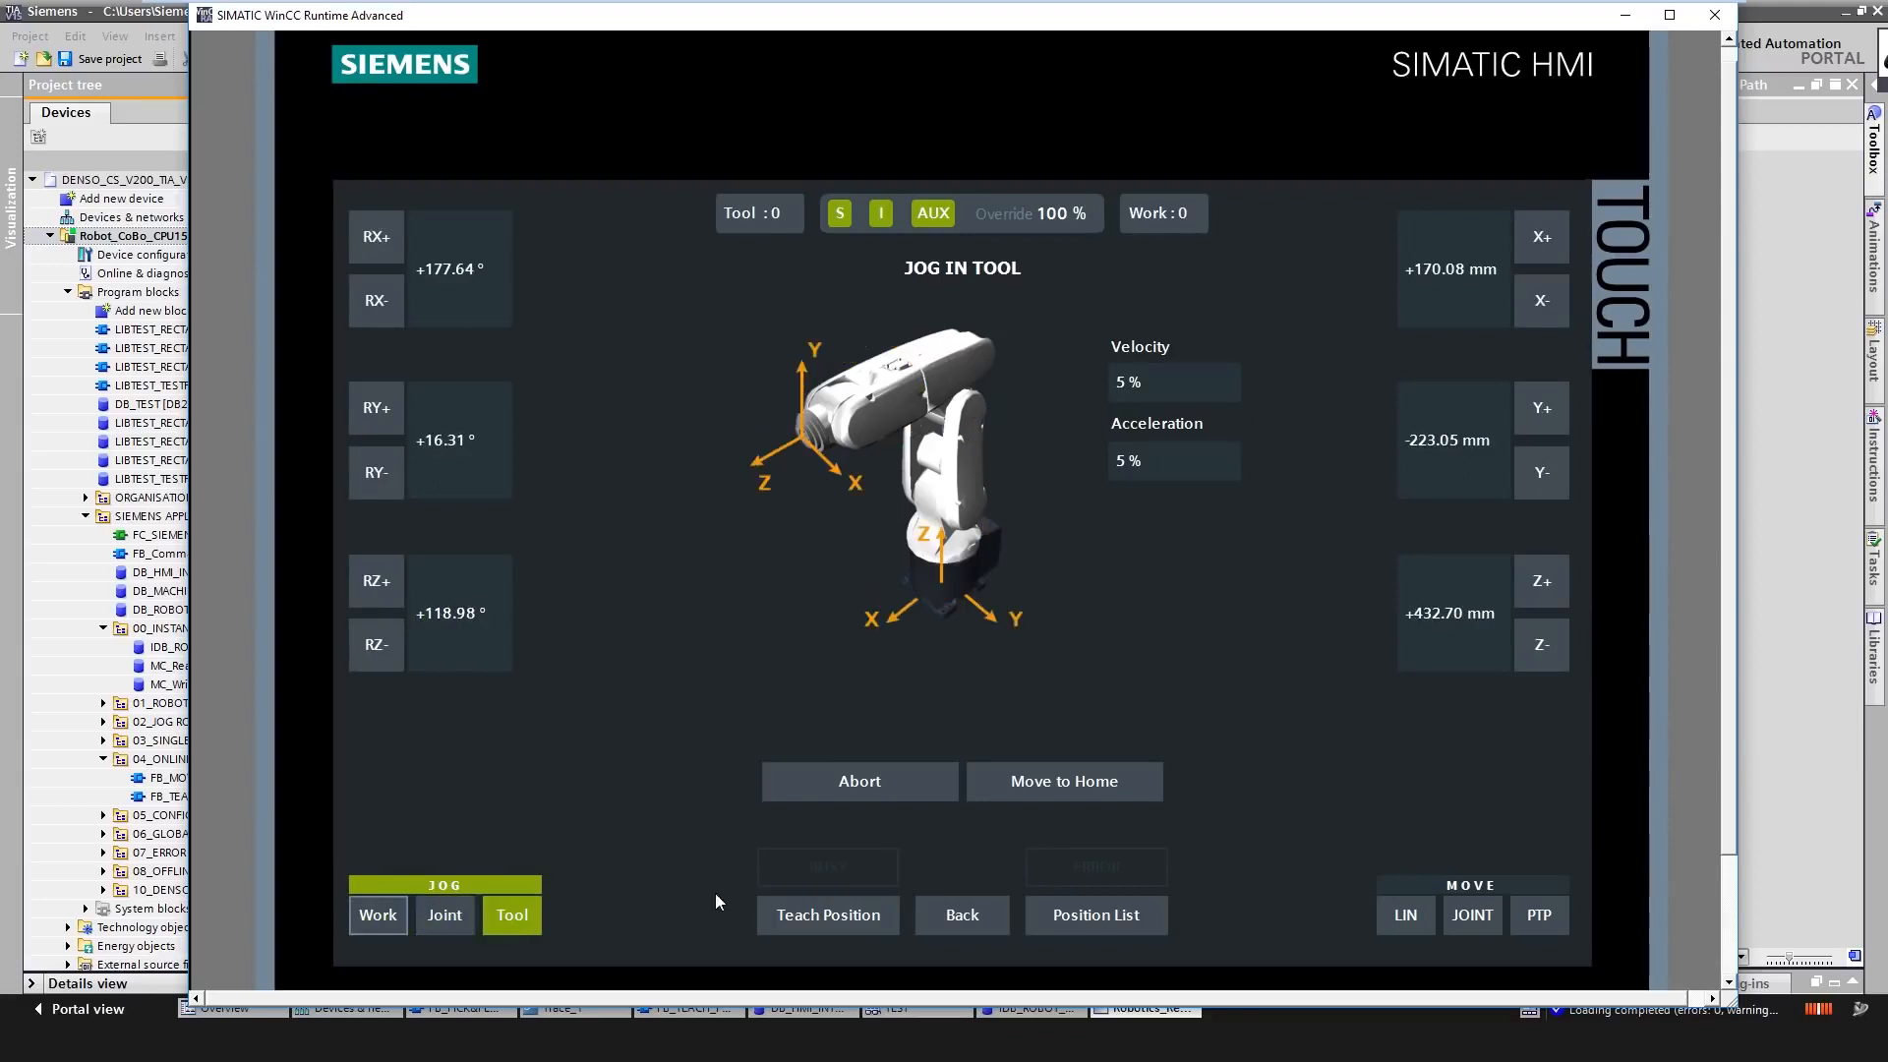
click(1404, 922)
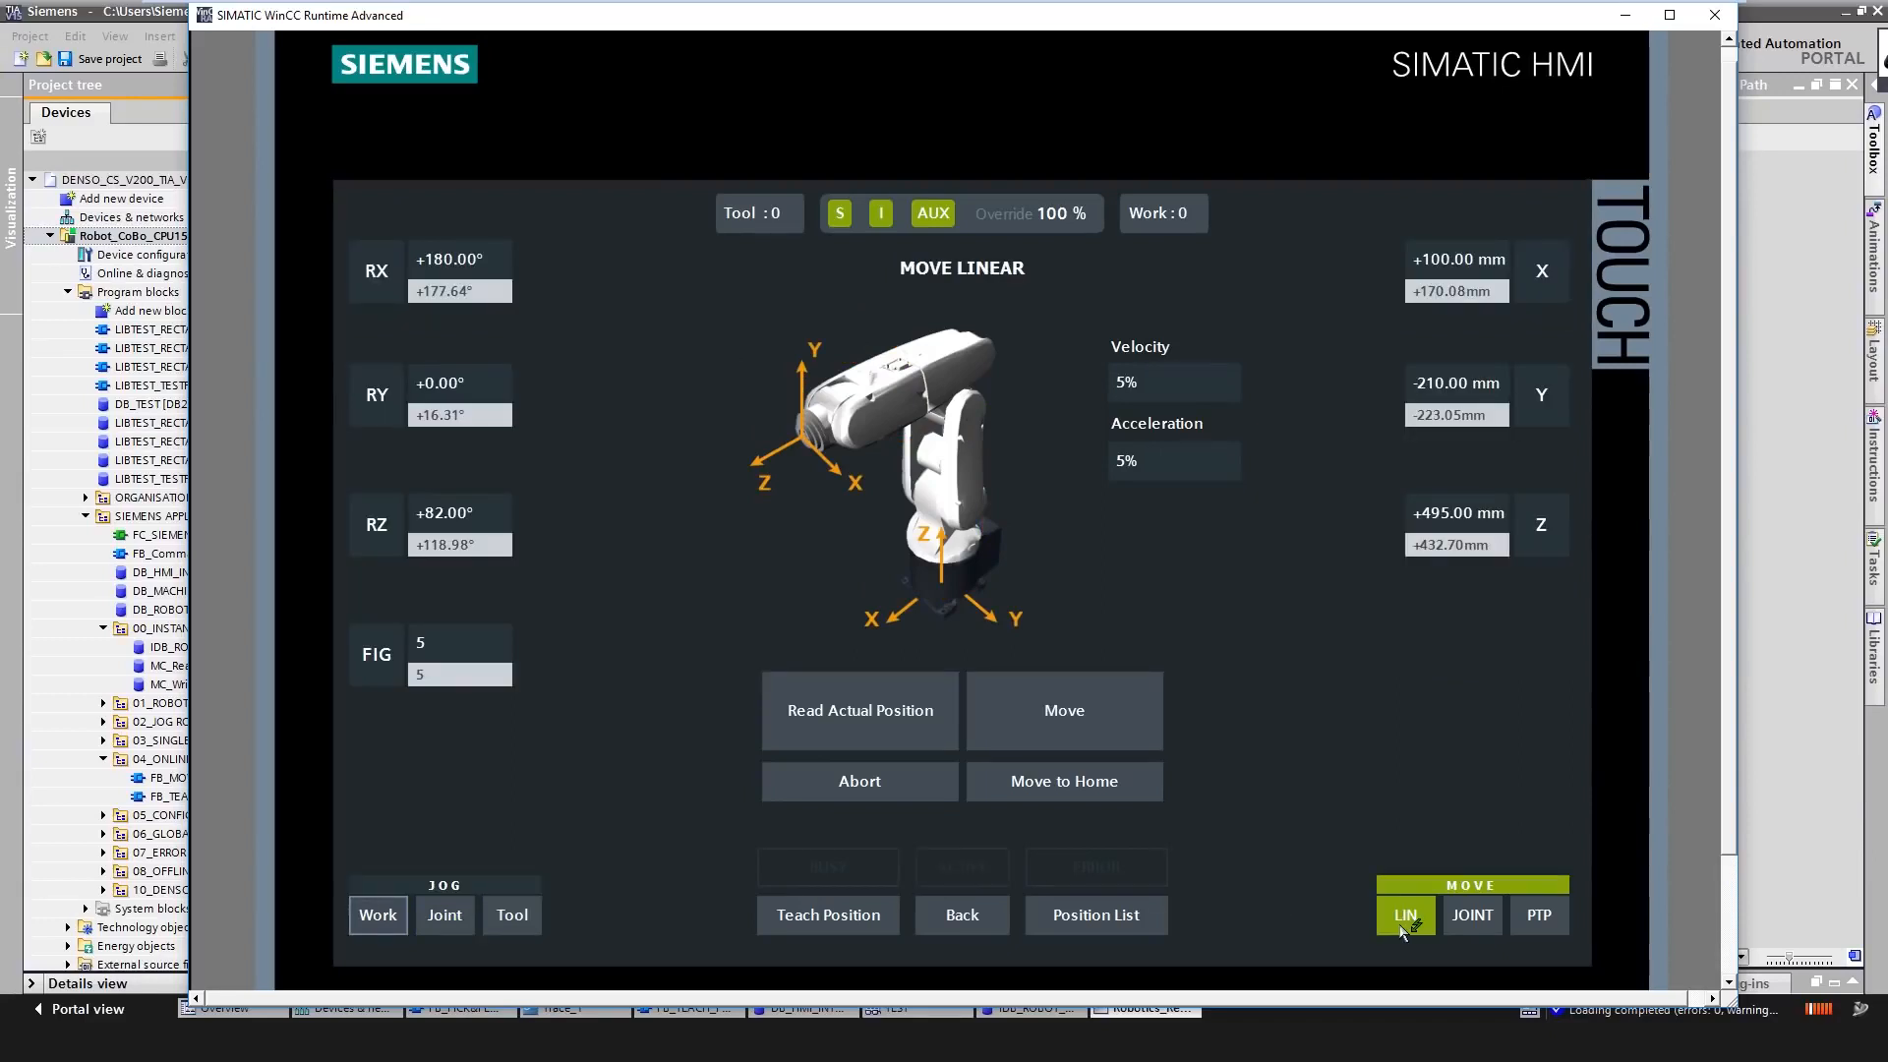
click(1470, 925)
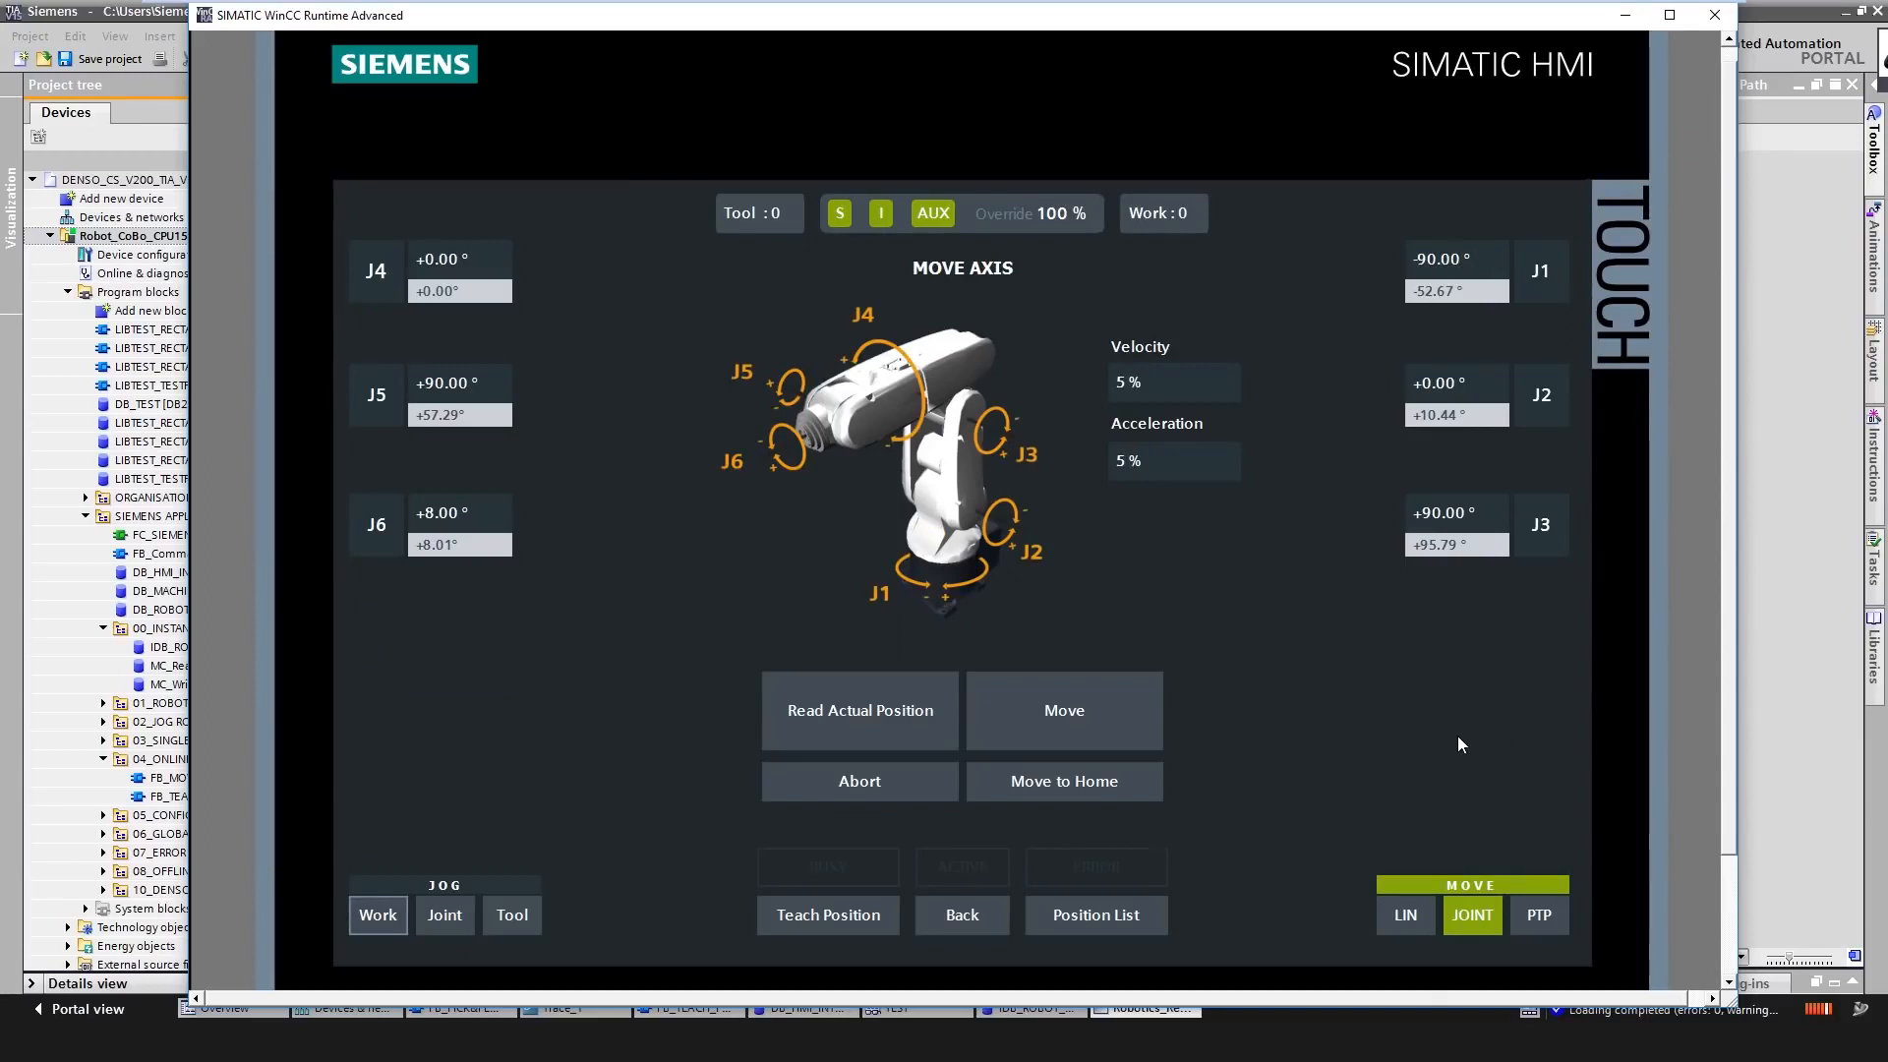
click(1536, 915)
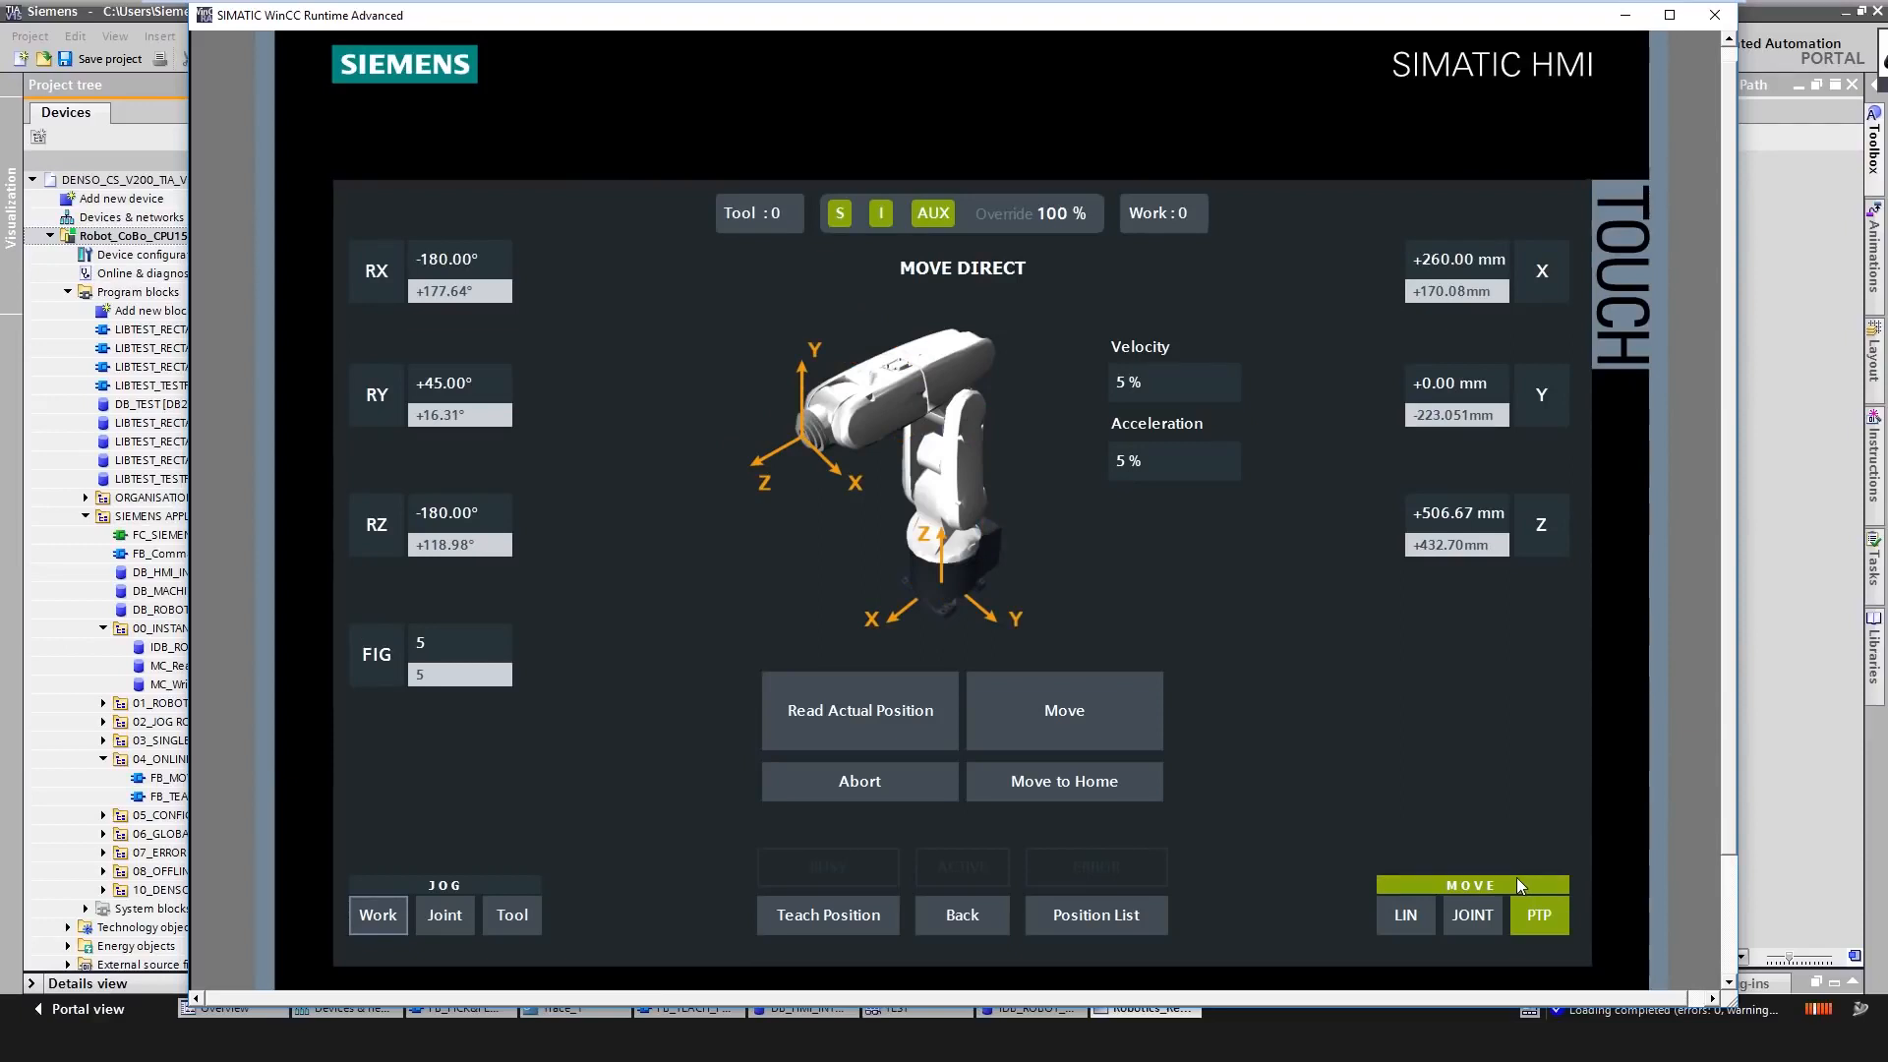
- Load the actual position as the joint move target and set J1 to -90°, J2 to 0° and J3 to 90°
click(1472, 915)
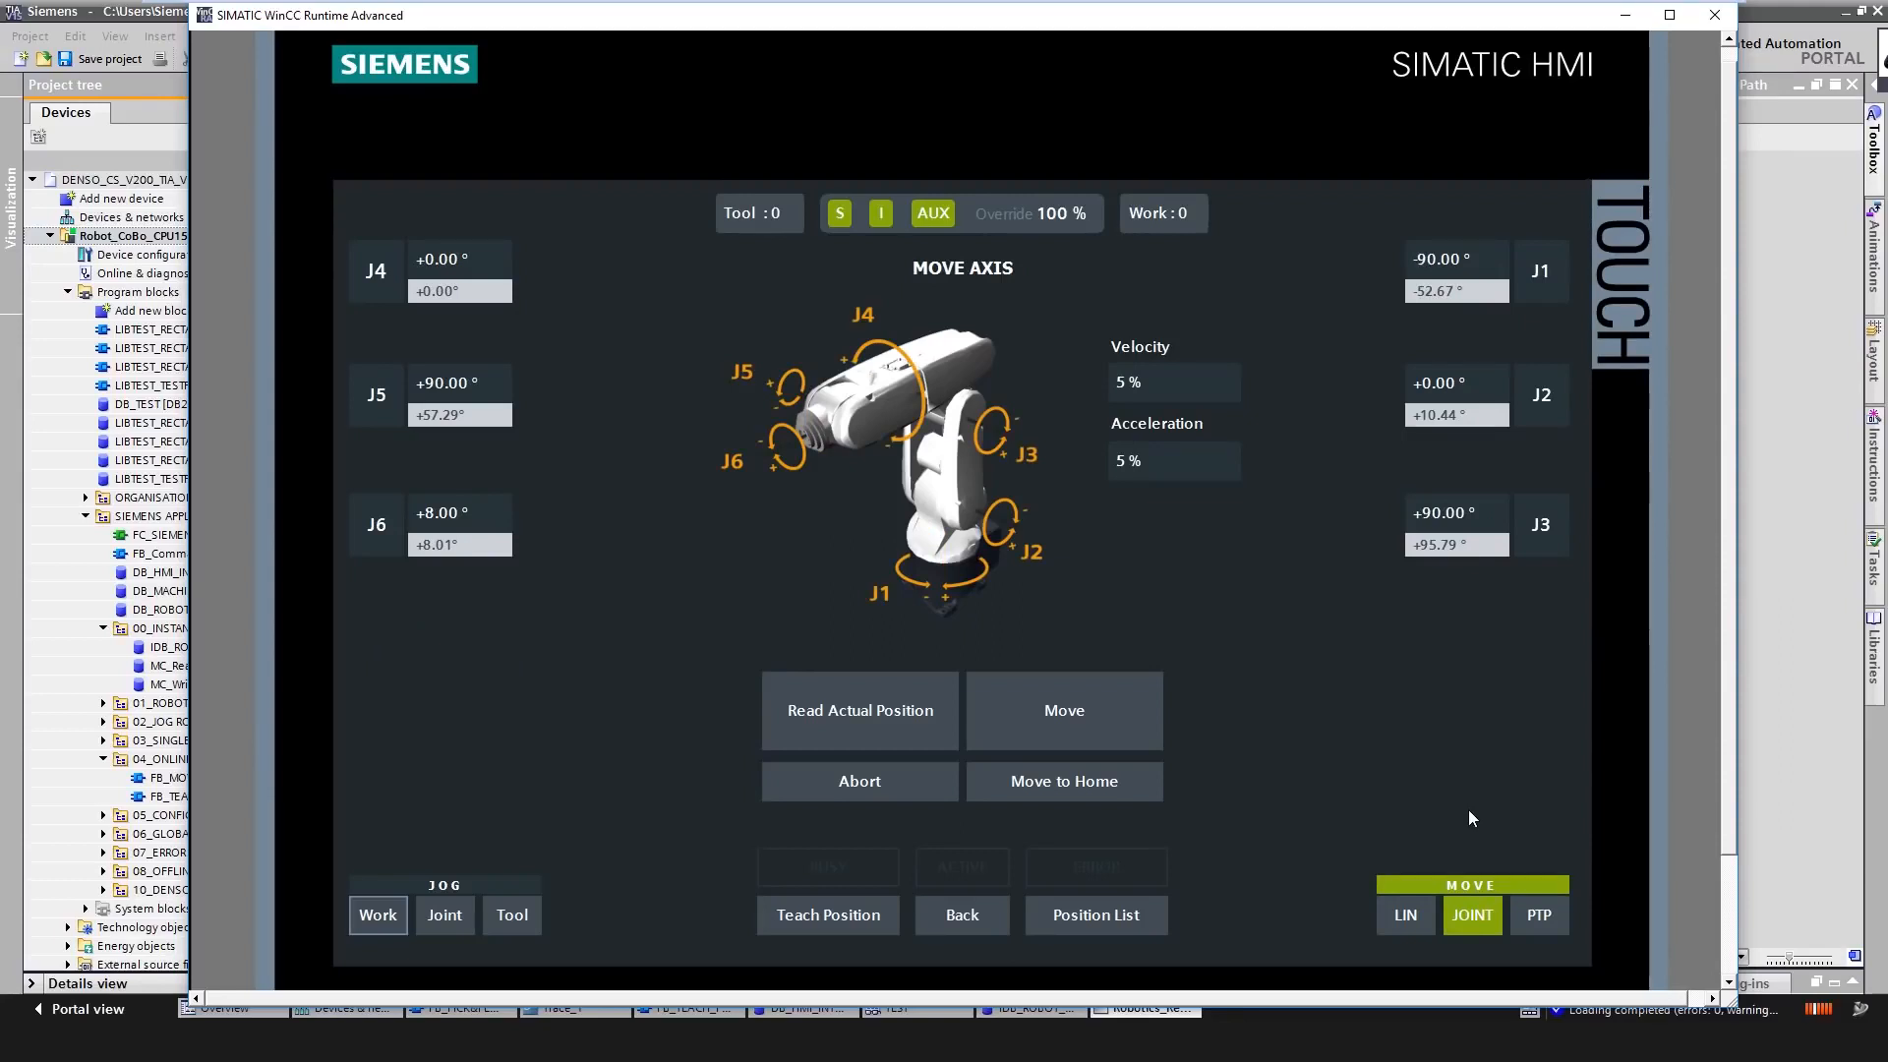
click(861, 715)
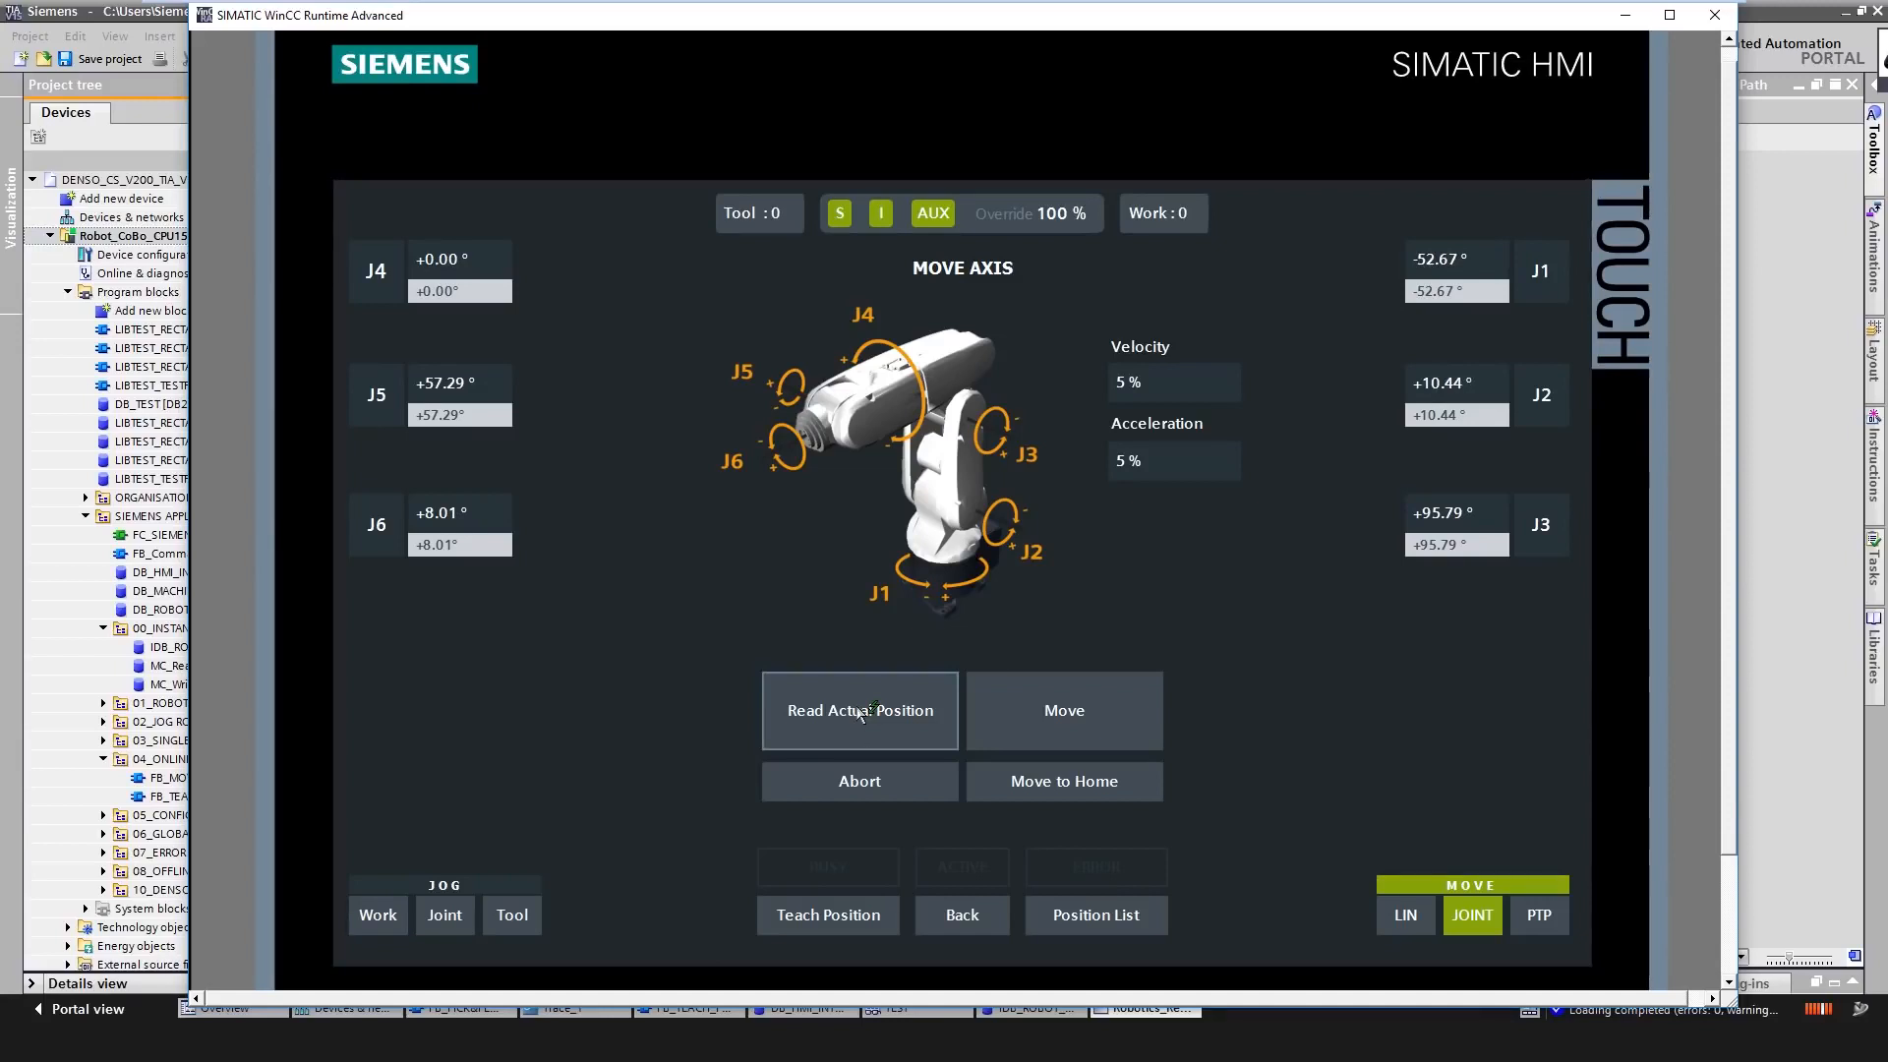
click(1457, 260)
text(-90)
key(Return)
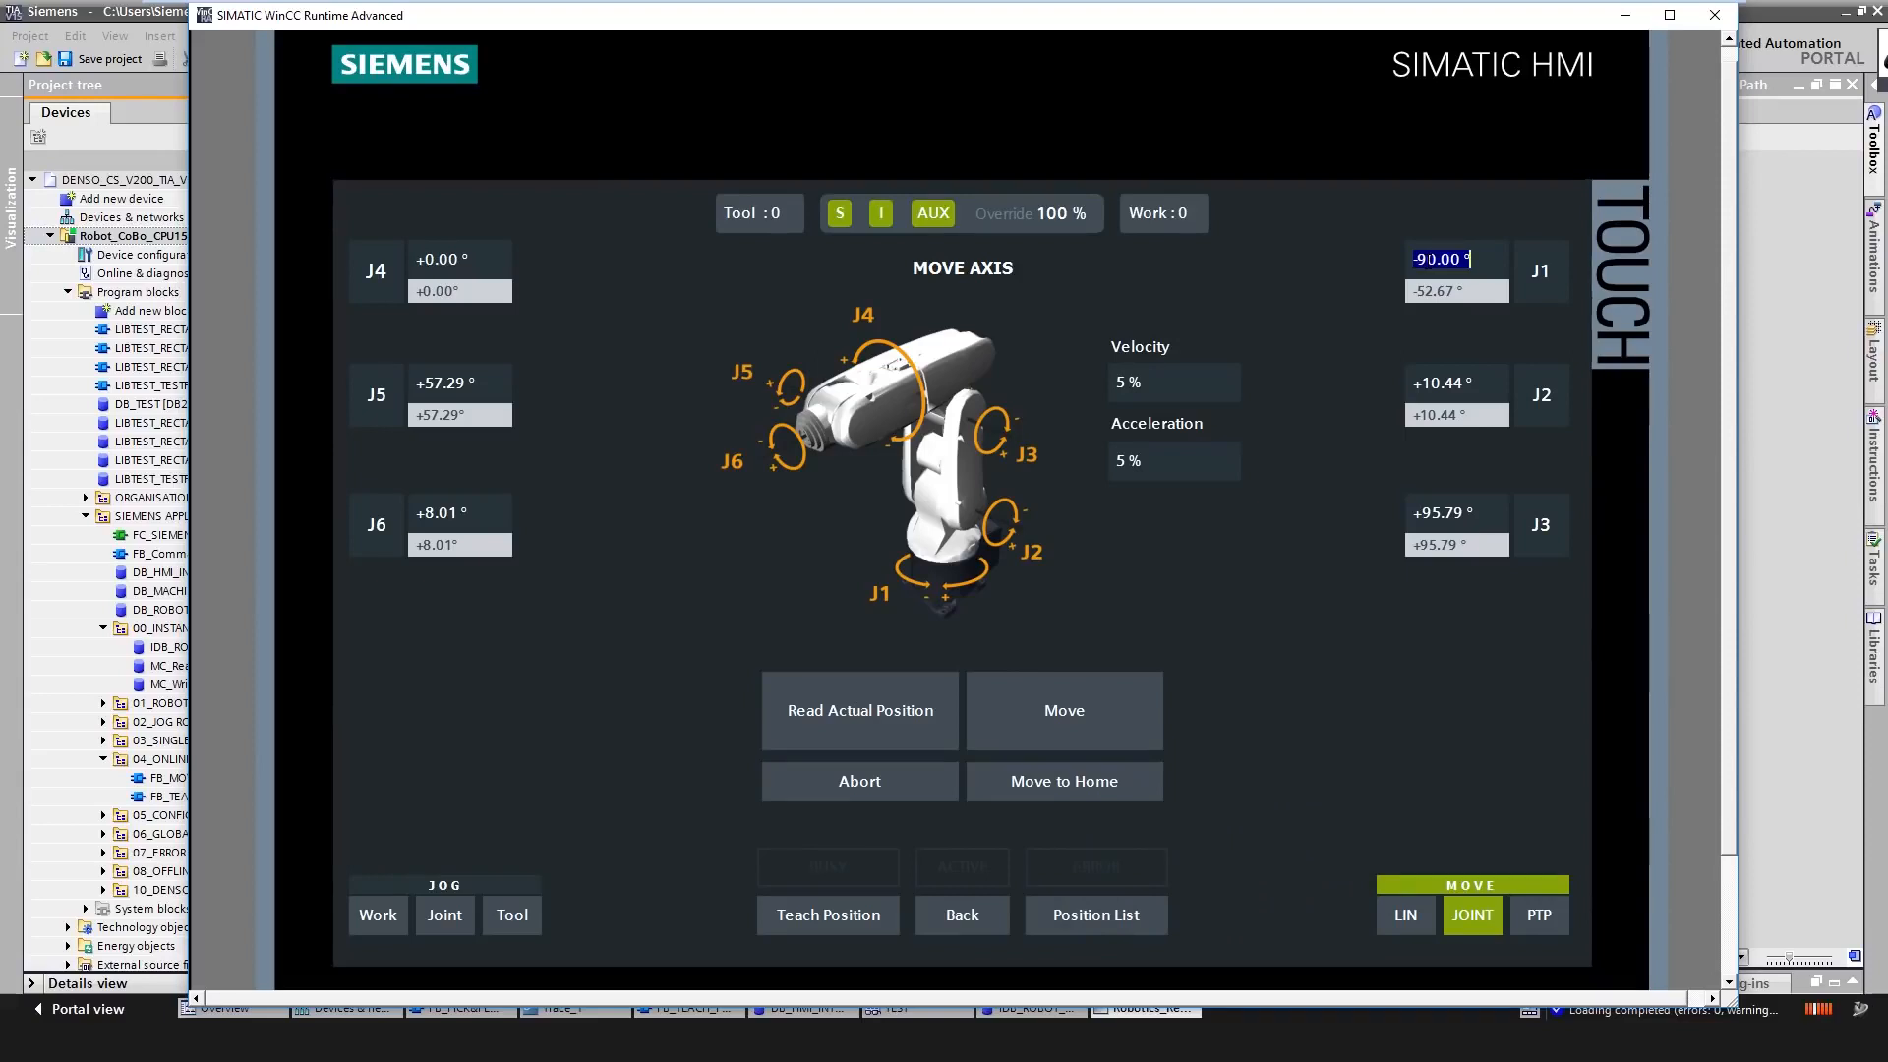
click(1457, 382)
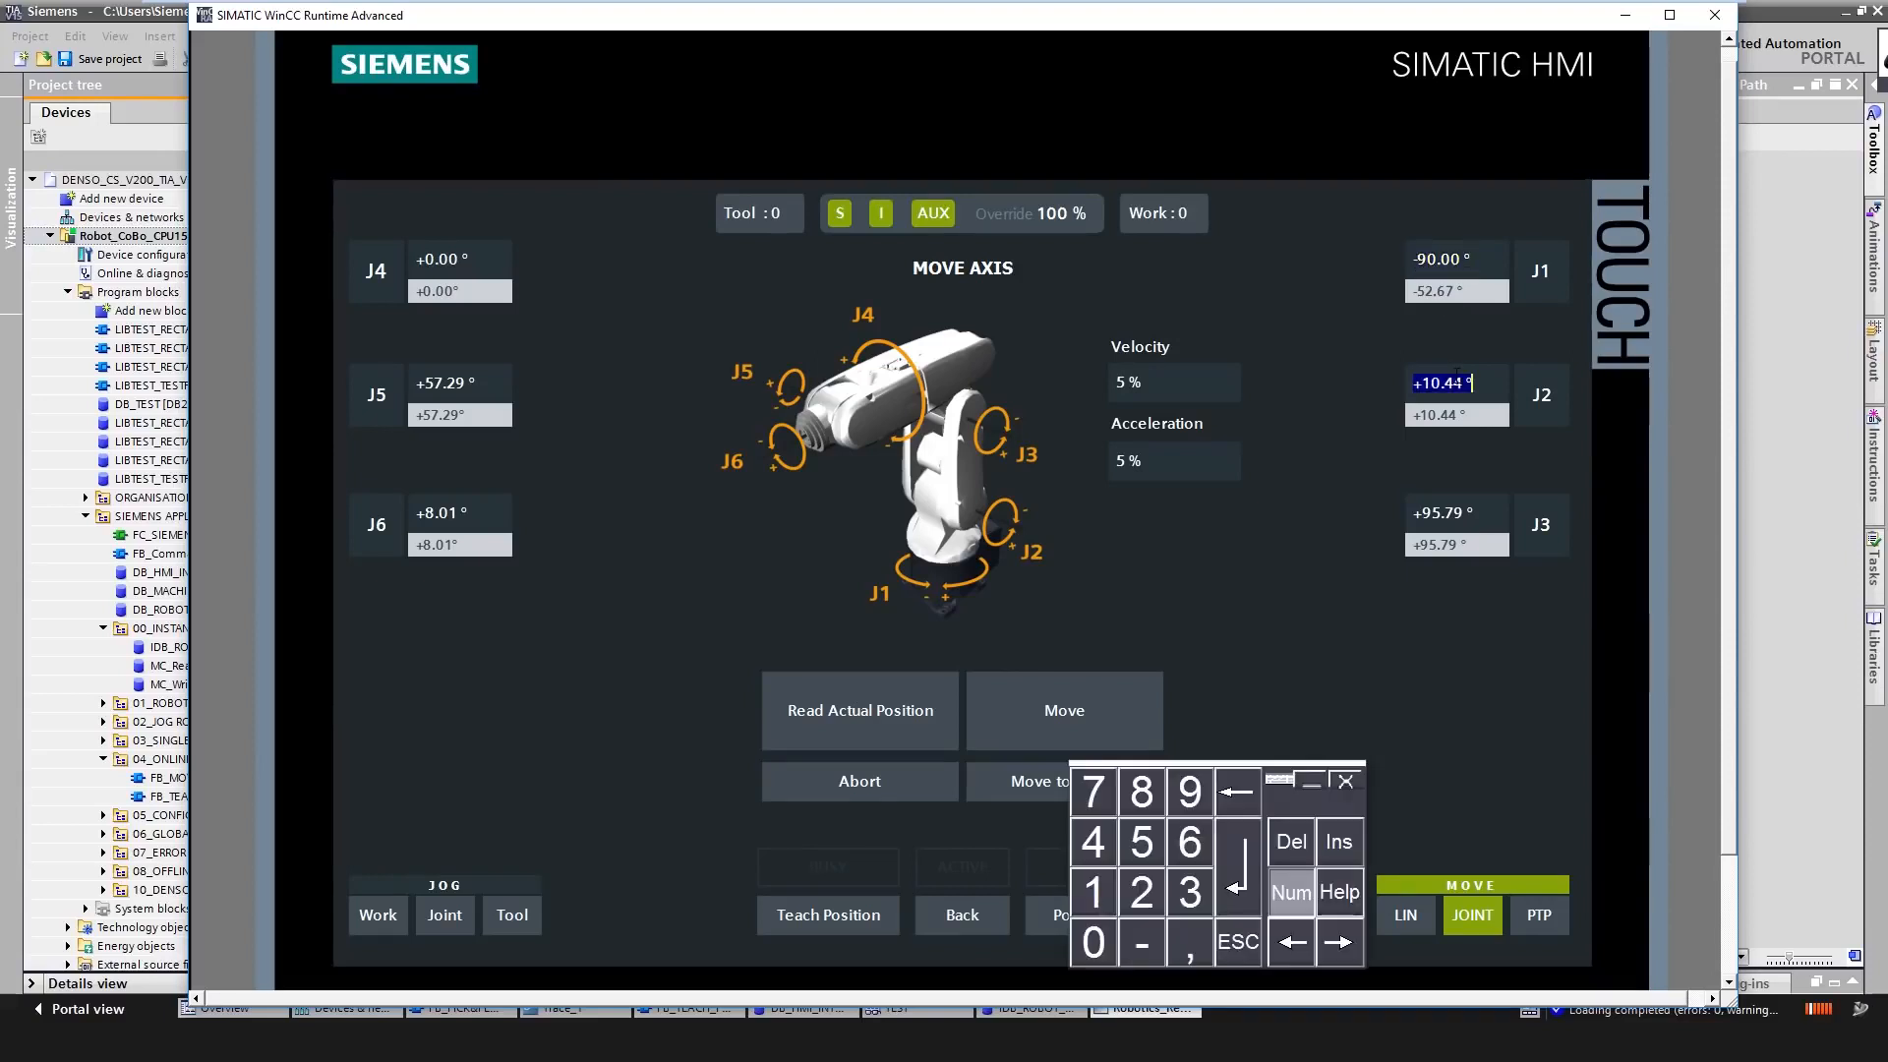
text(0)
key(Return)
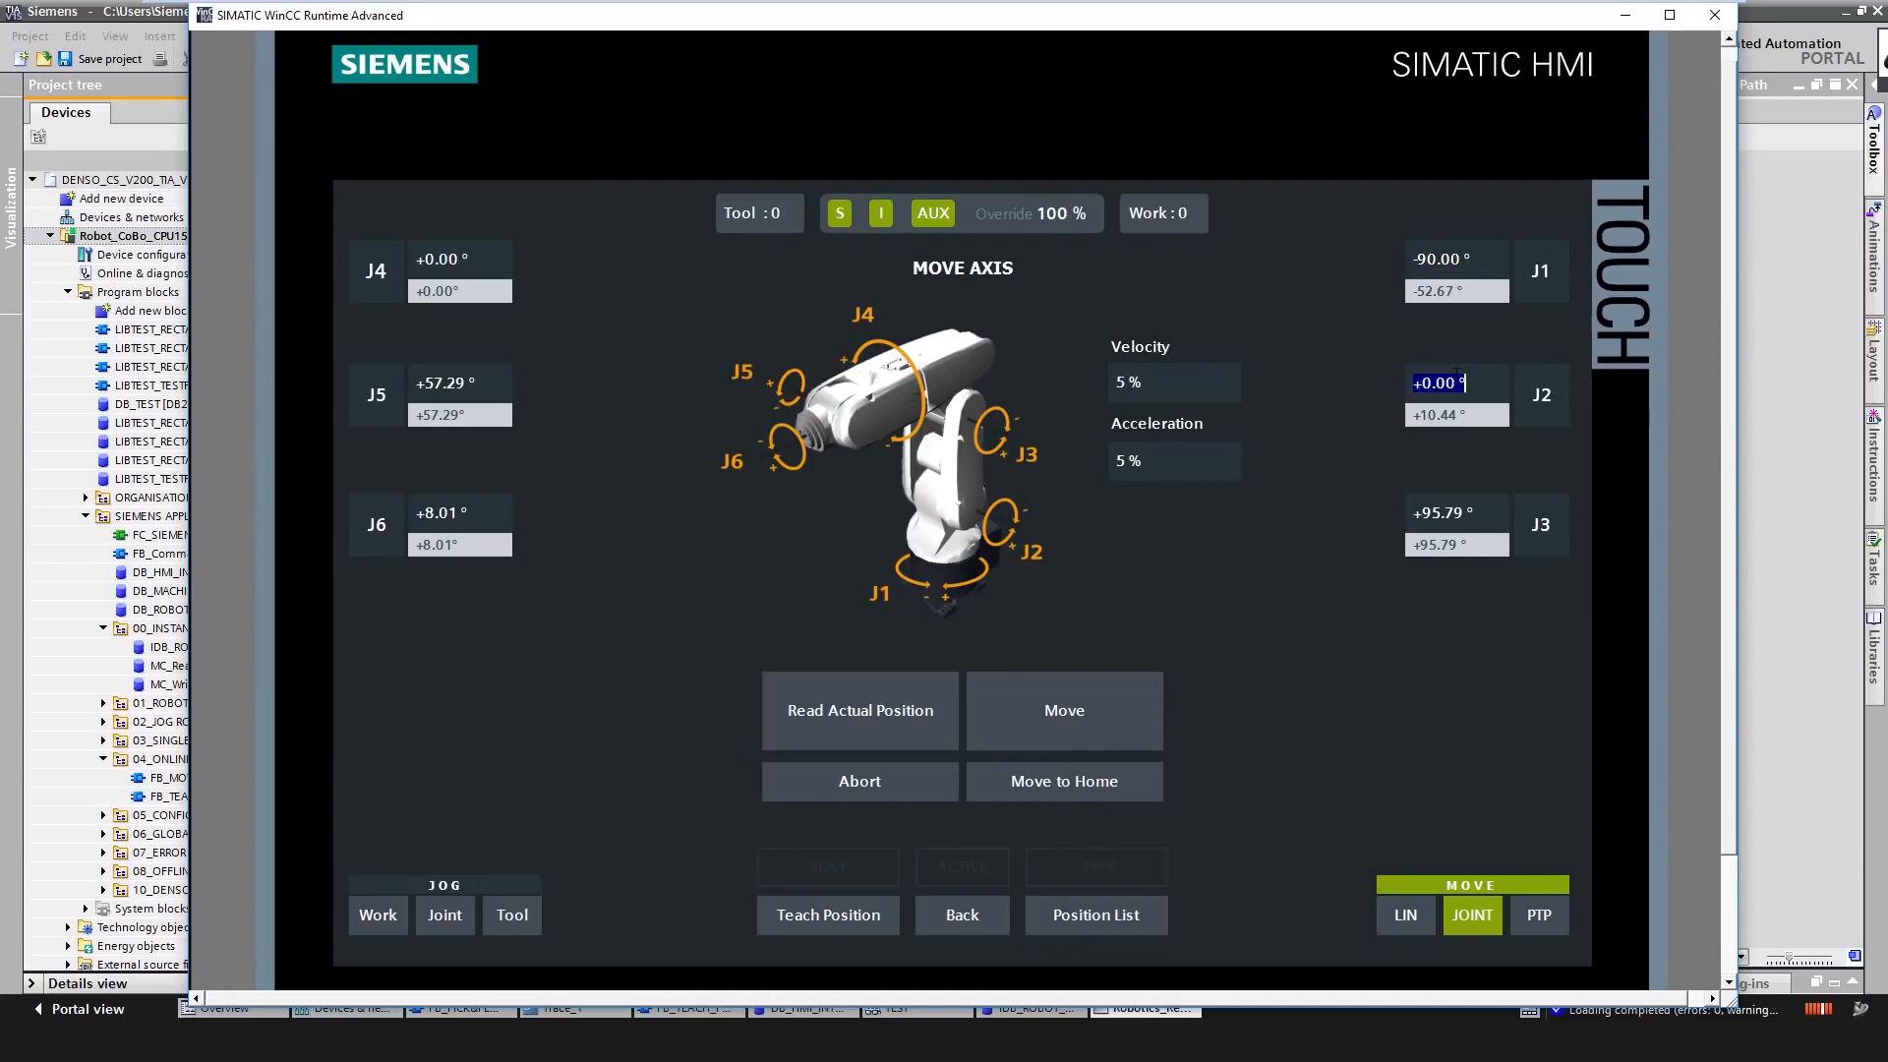
click(1456, 515)
text(90)
key(Return)
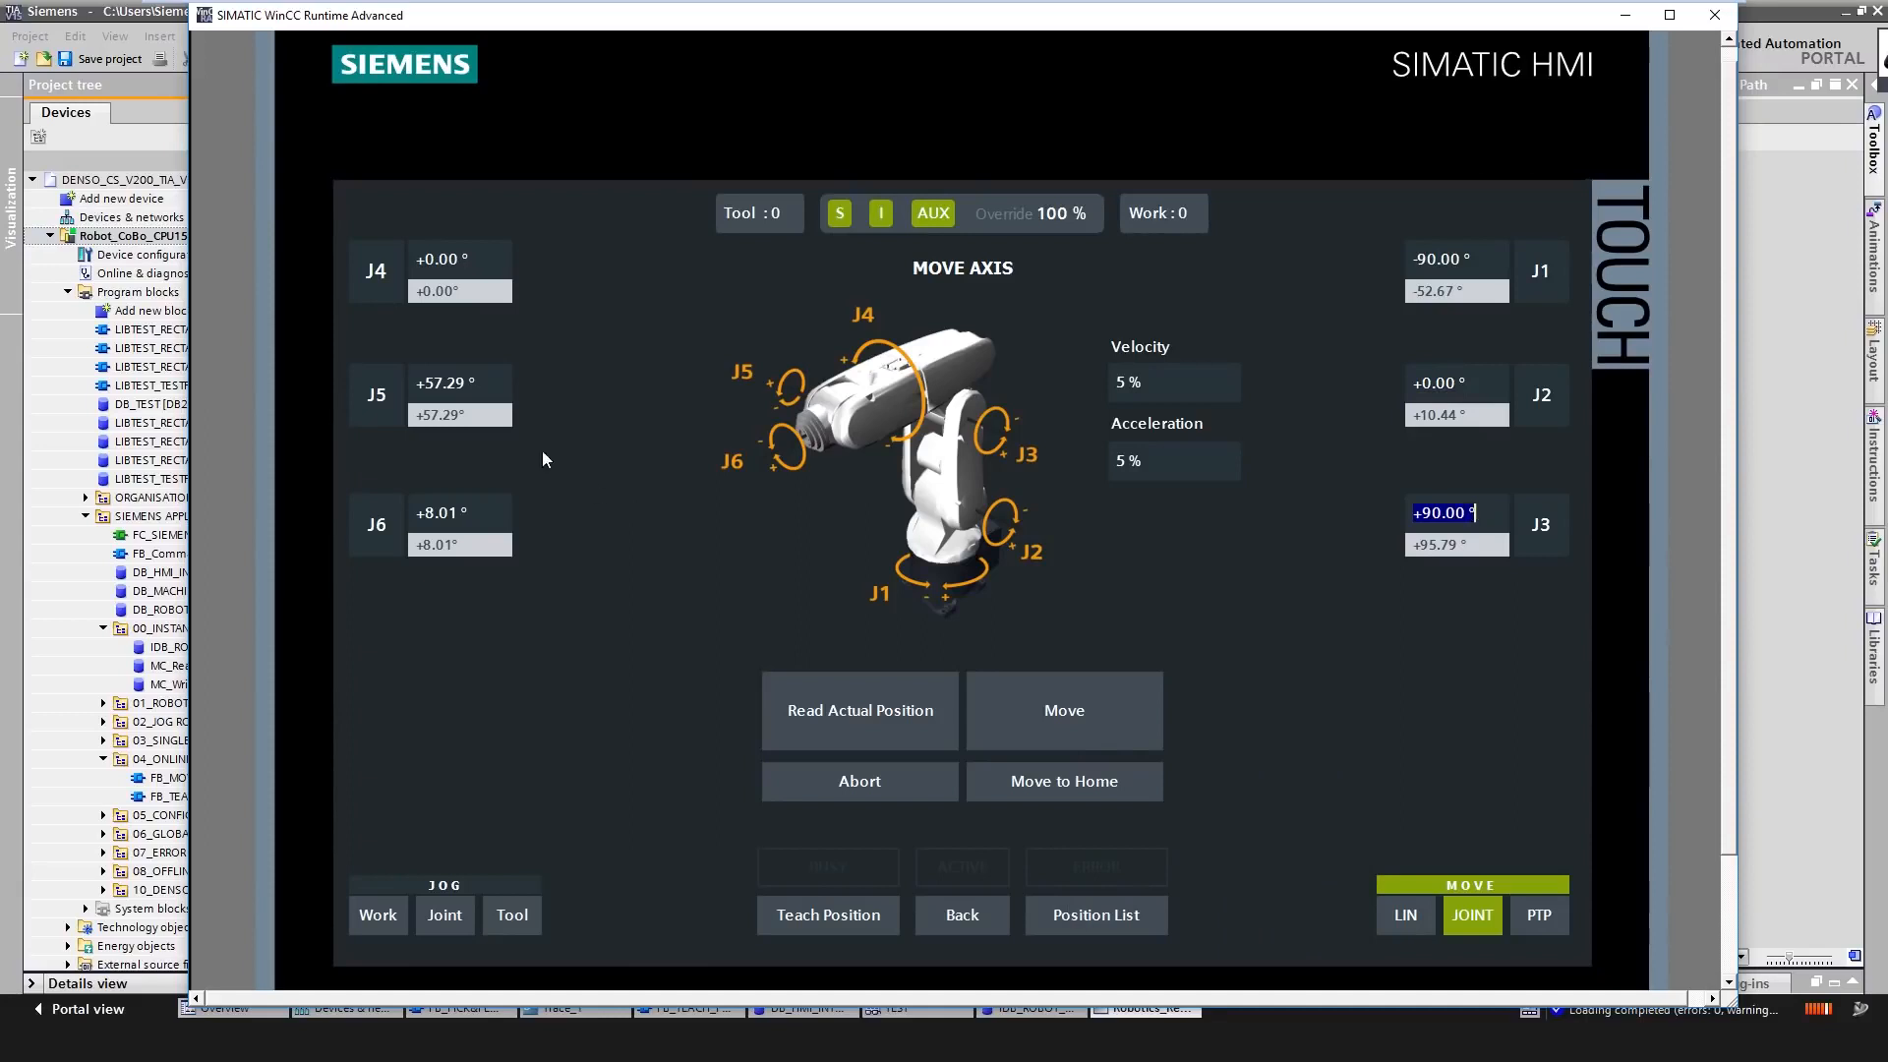
- Set the J5 target to 90° and move the robot to the joint target
click(460, 384)
text(90)
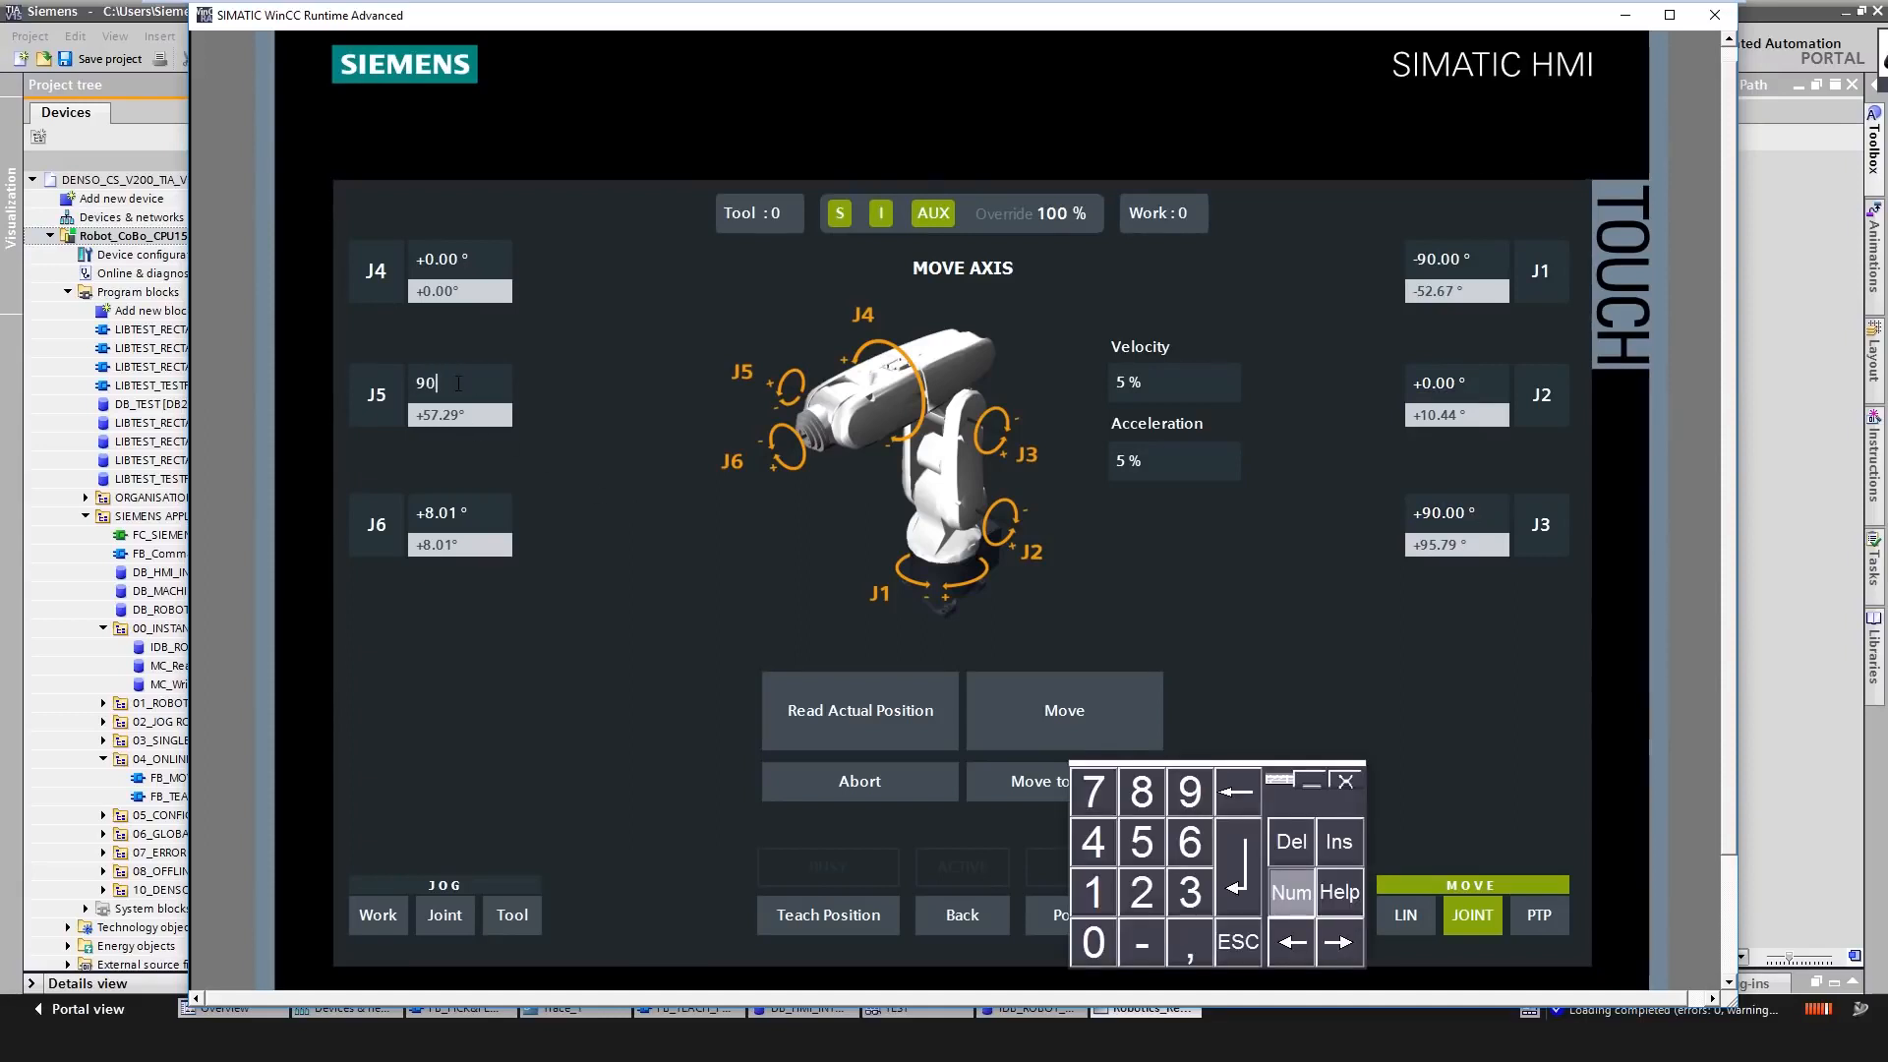
key(Return)
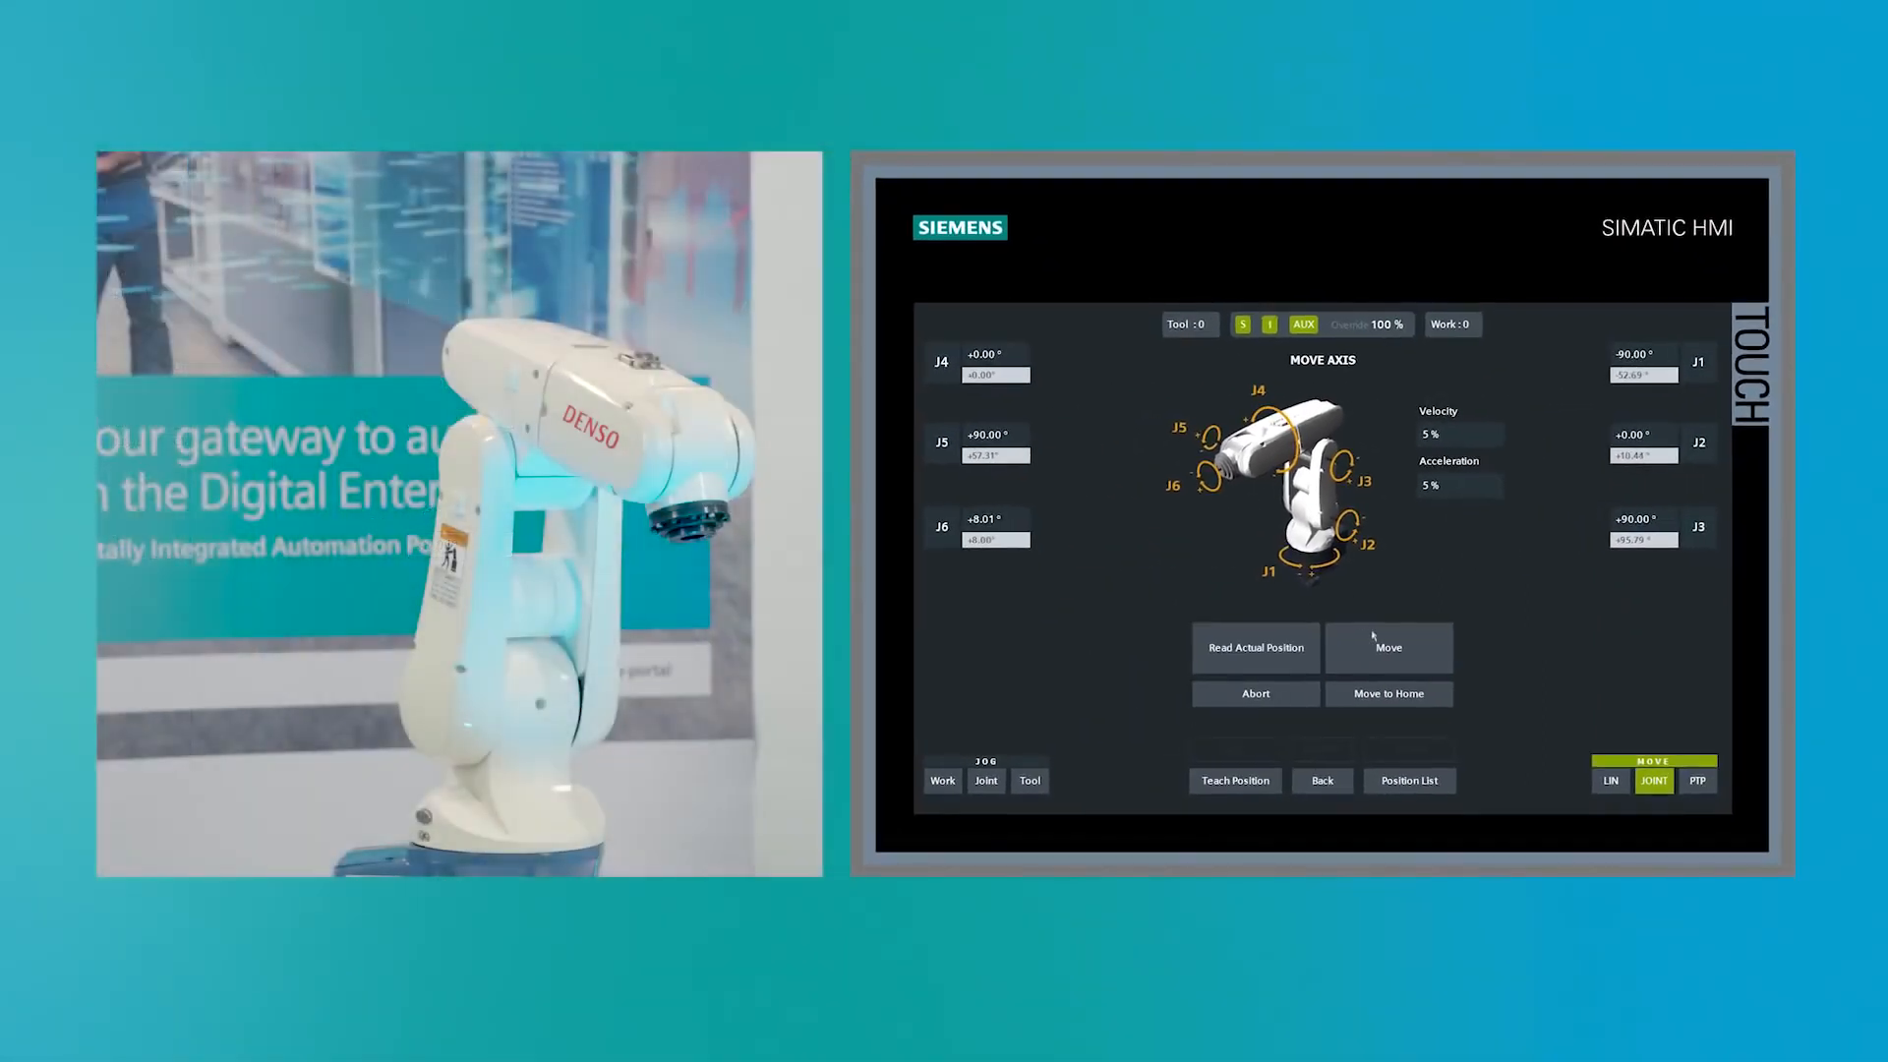
click(1380, 643)
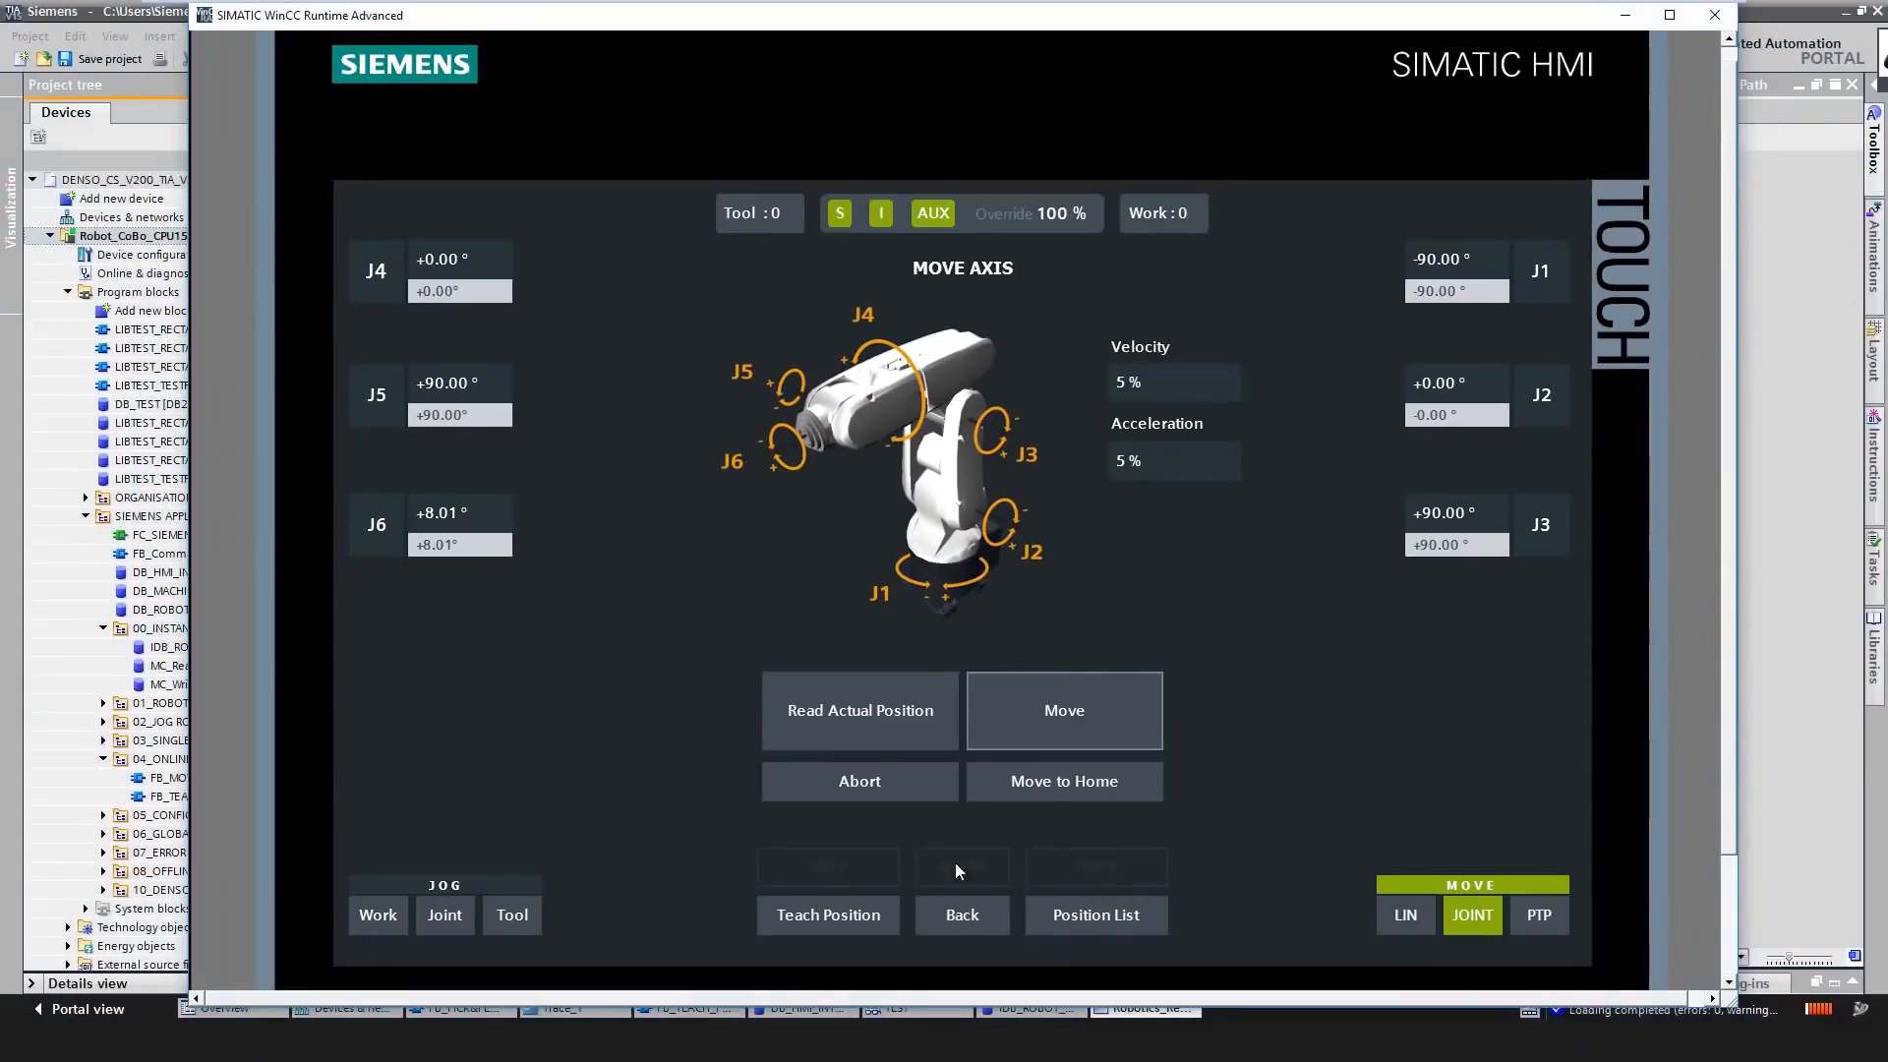
- Teach the current robot pose as global position 1 with the name "Home"
click(821, 915)
click(901, 521)
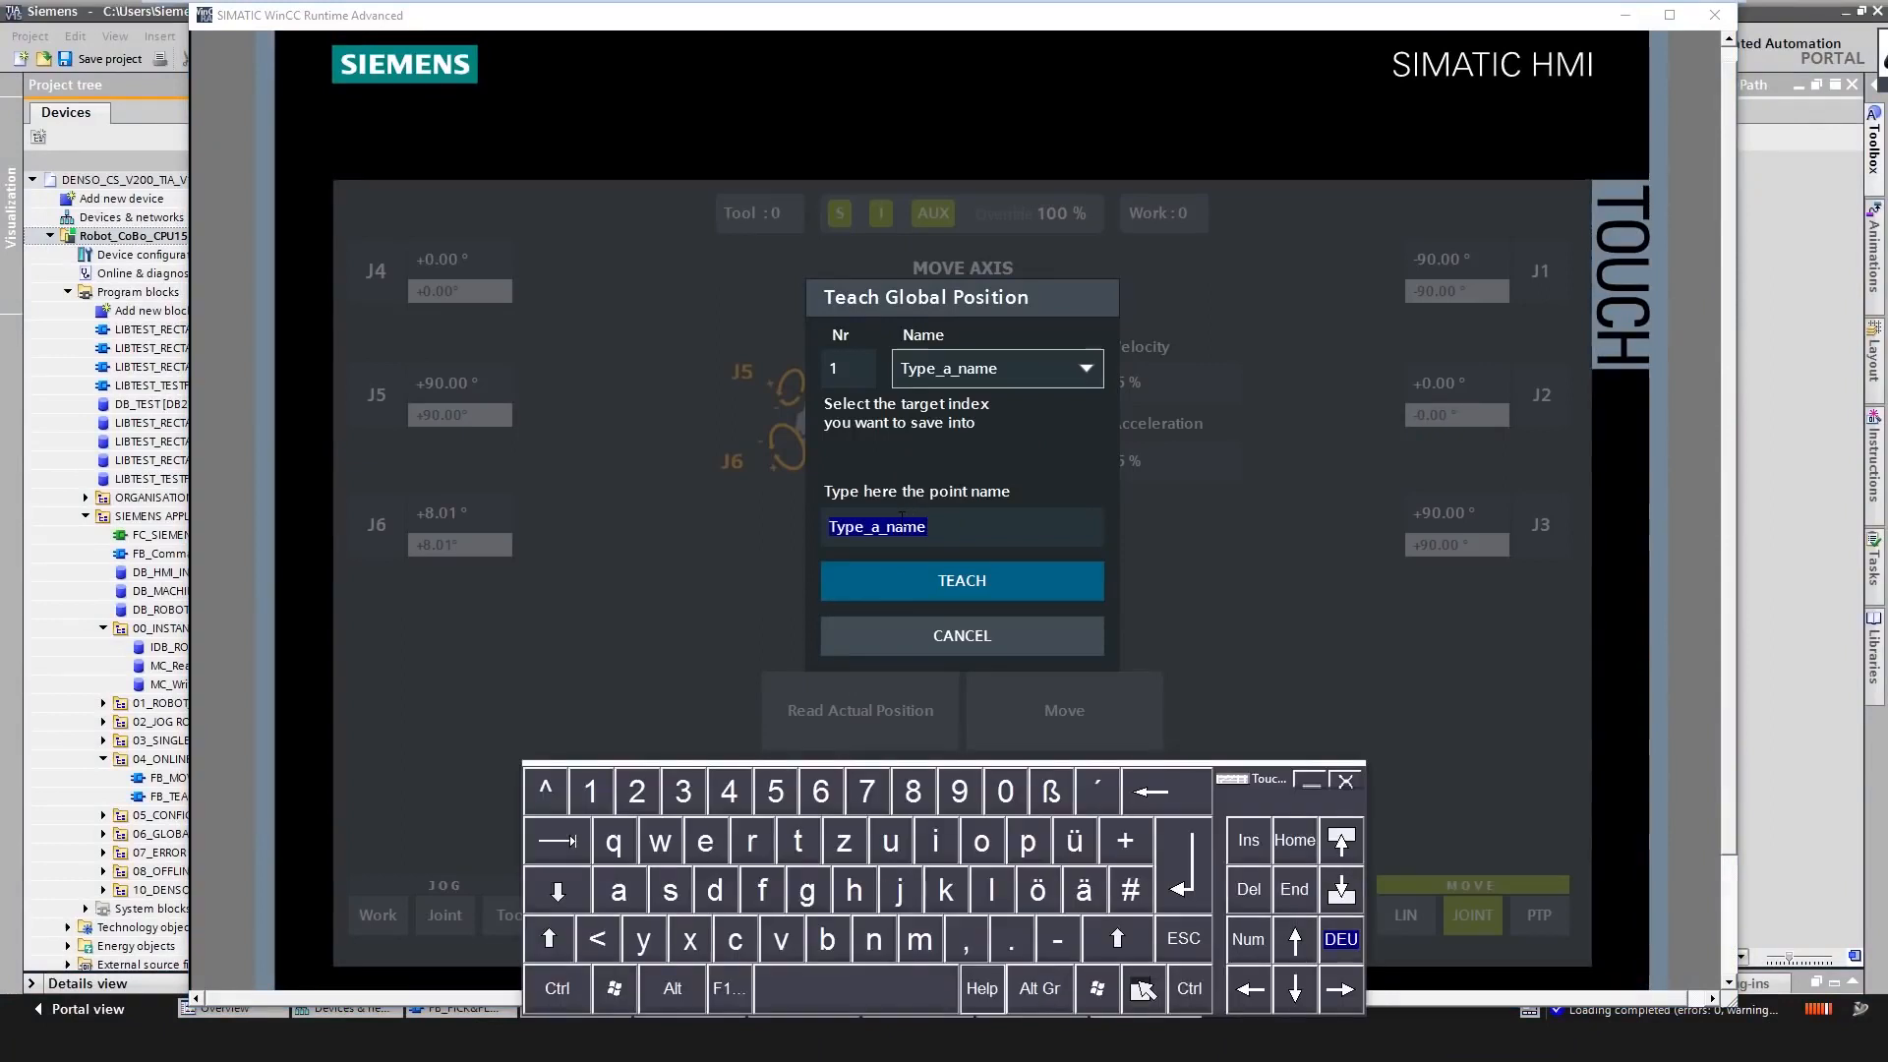
text(Home)
key(Return)
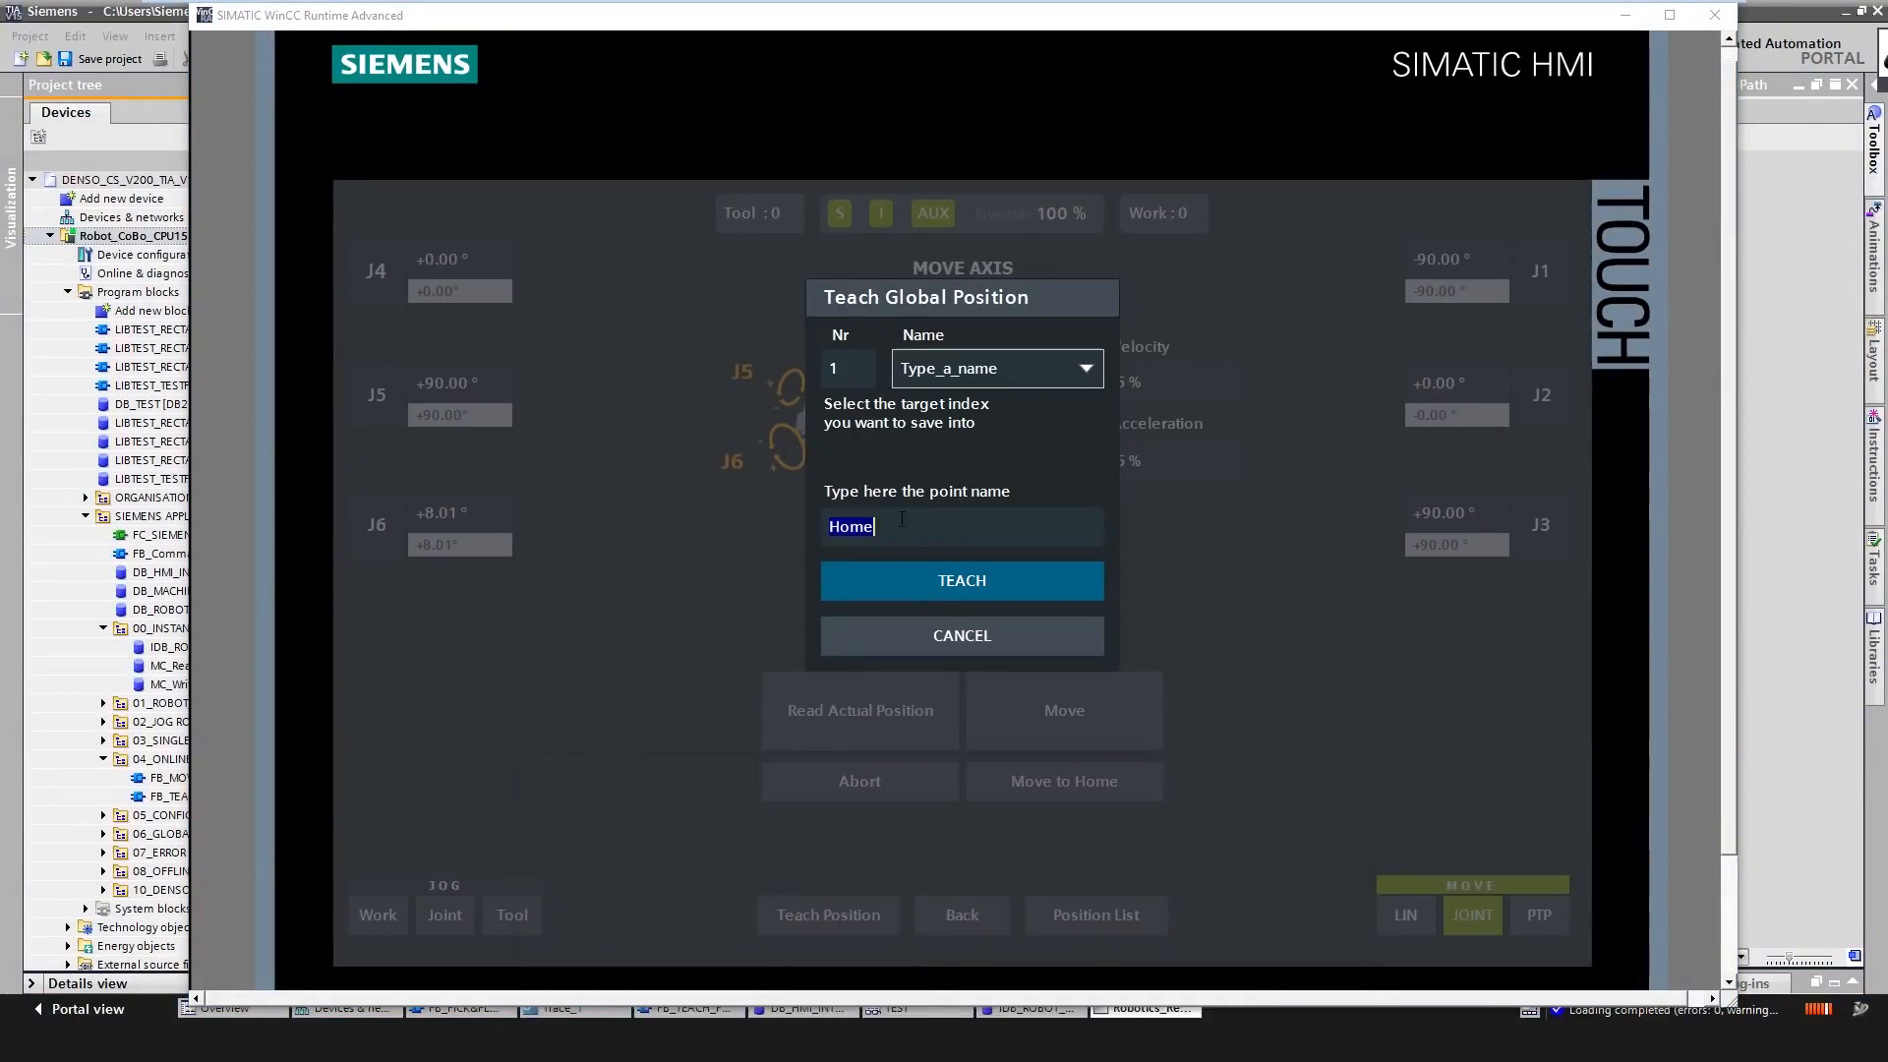
click(976, 588)
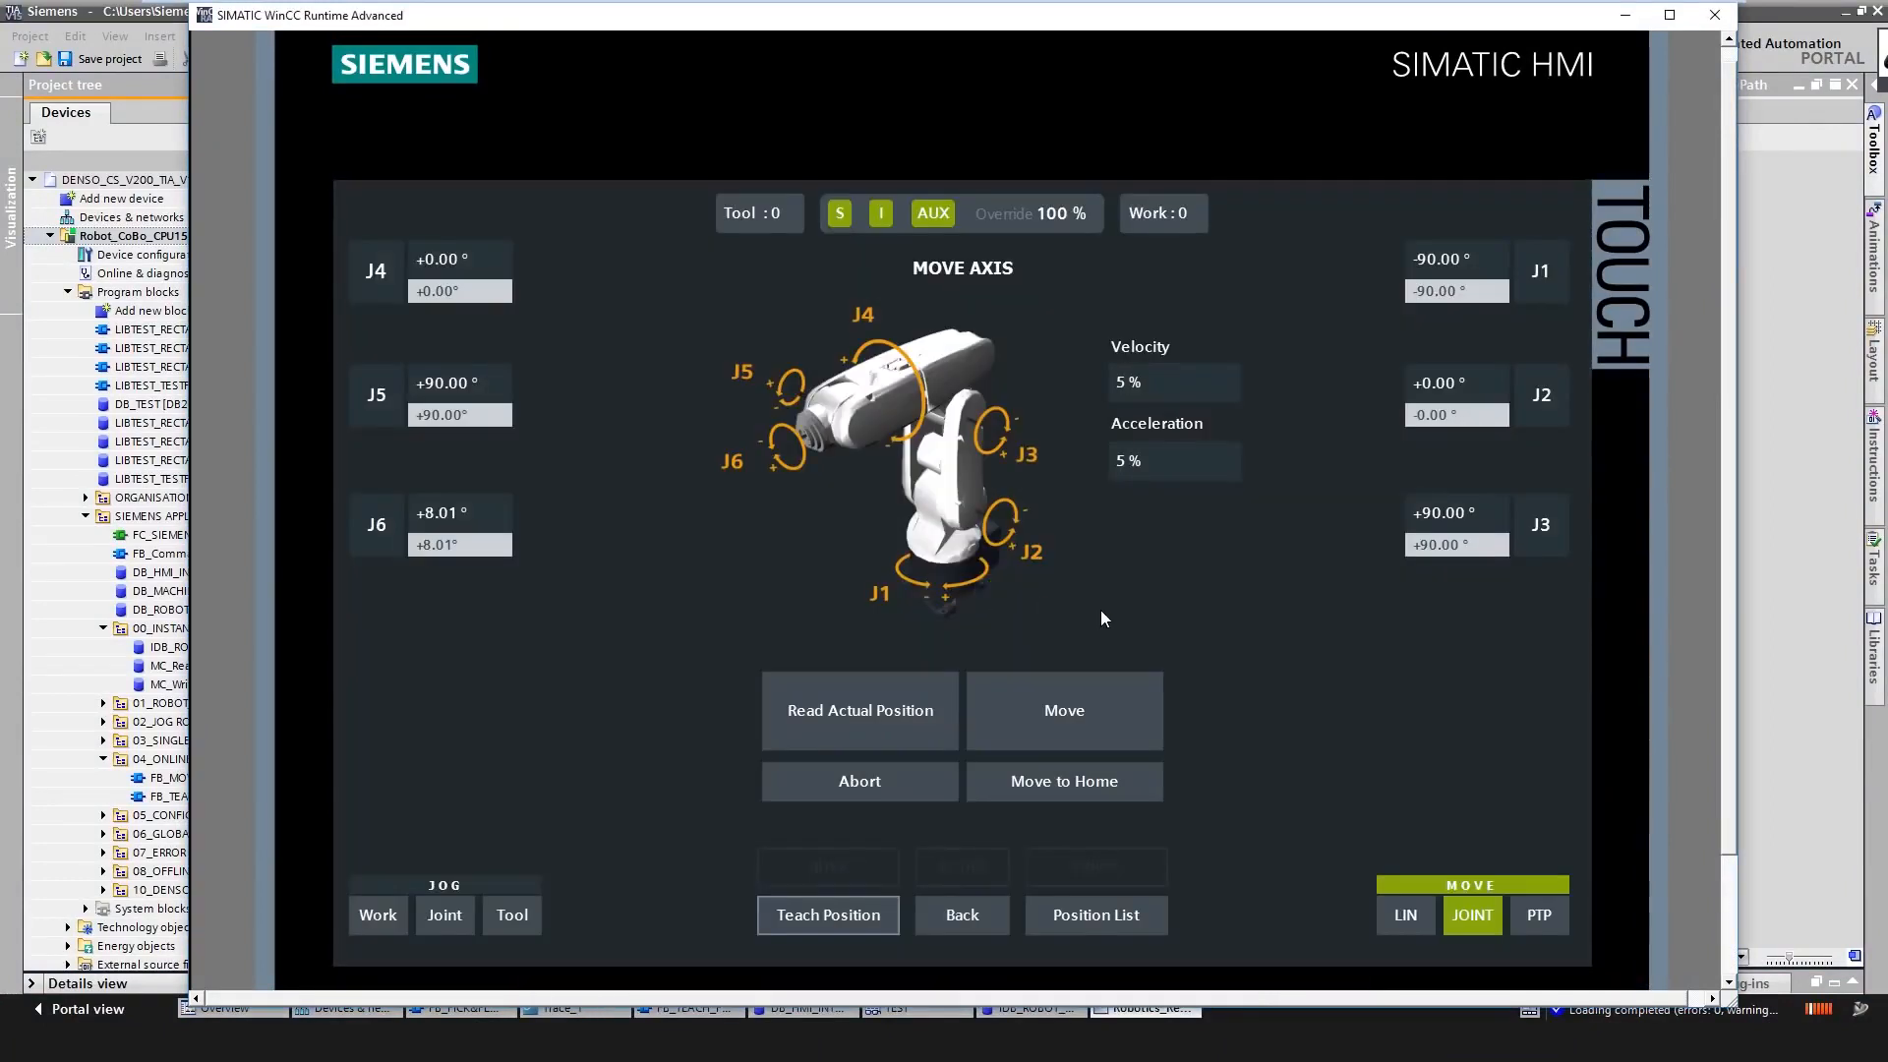
- Move the robot linearly from its actual position to X -200 mm
click(1407, 917)
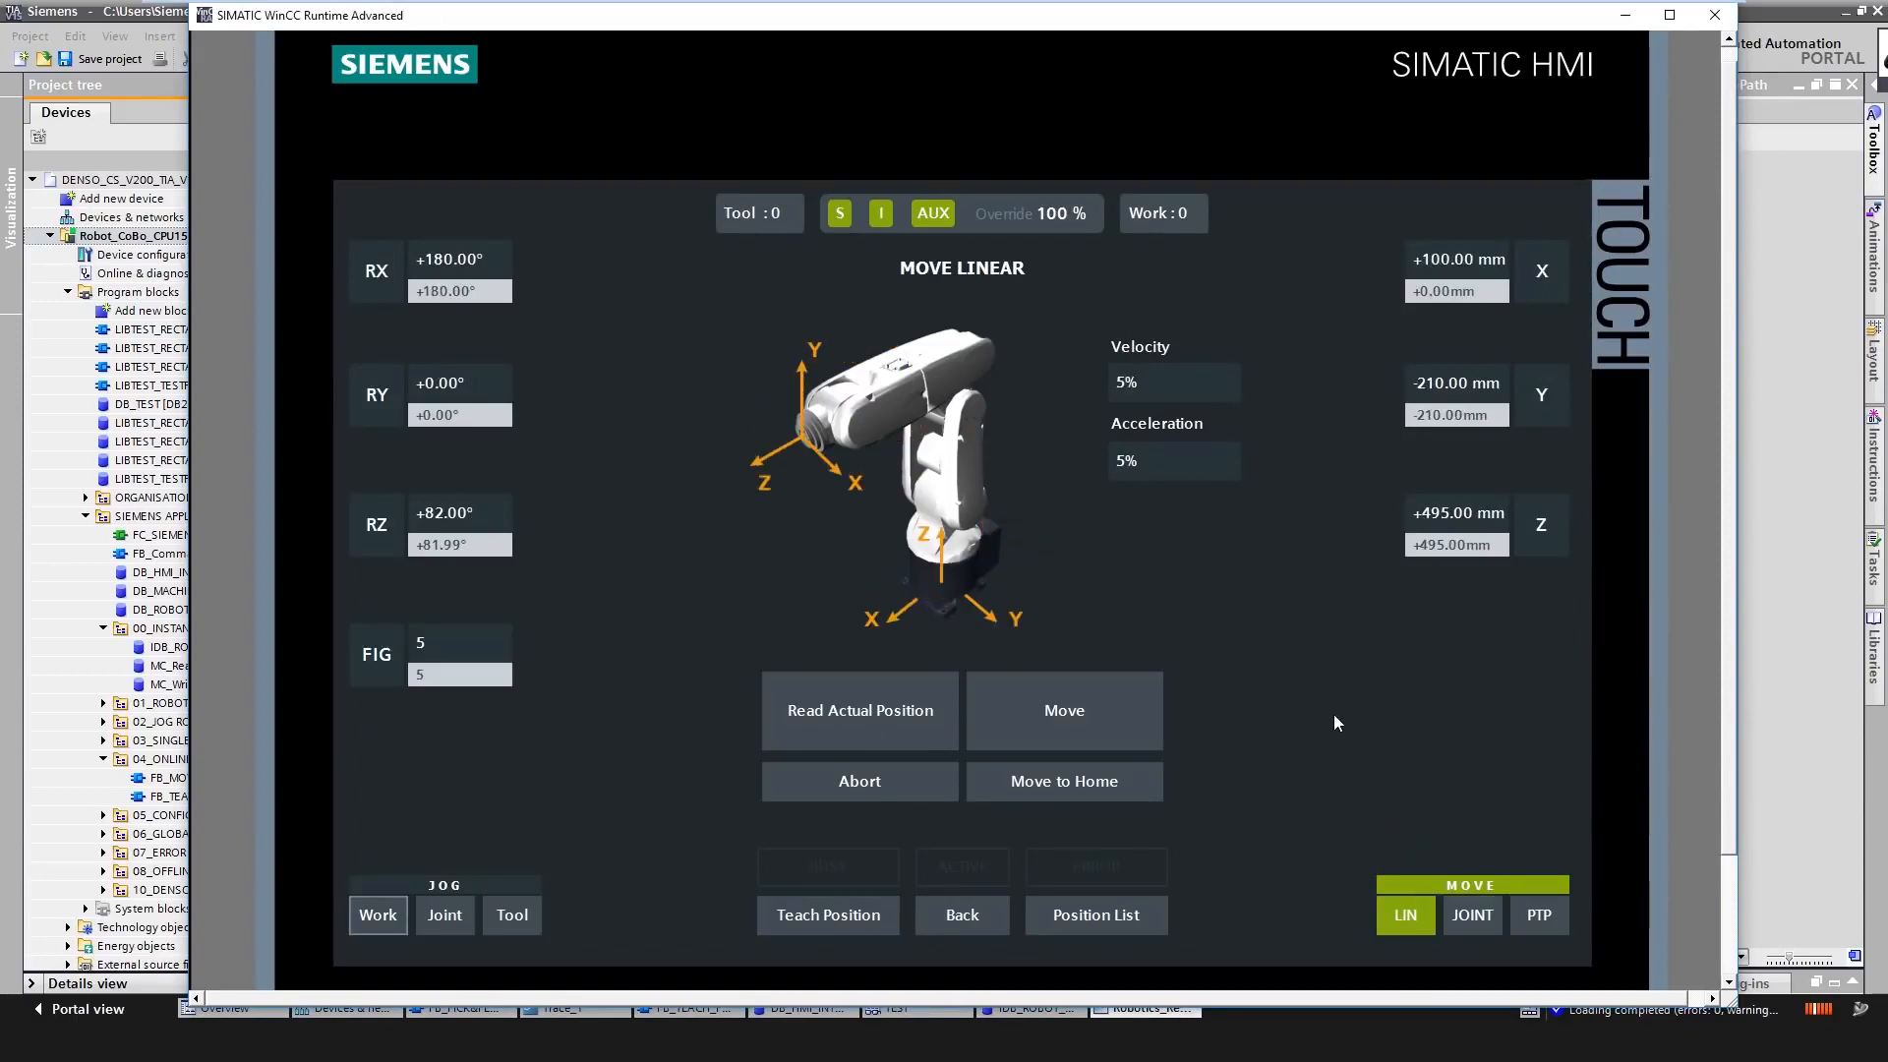
click(910, 716)
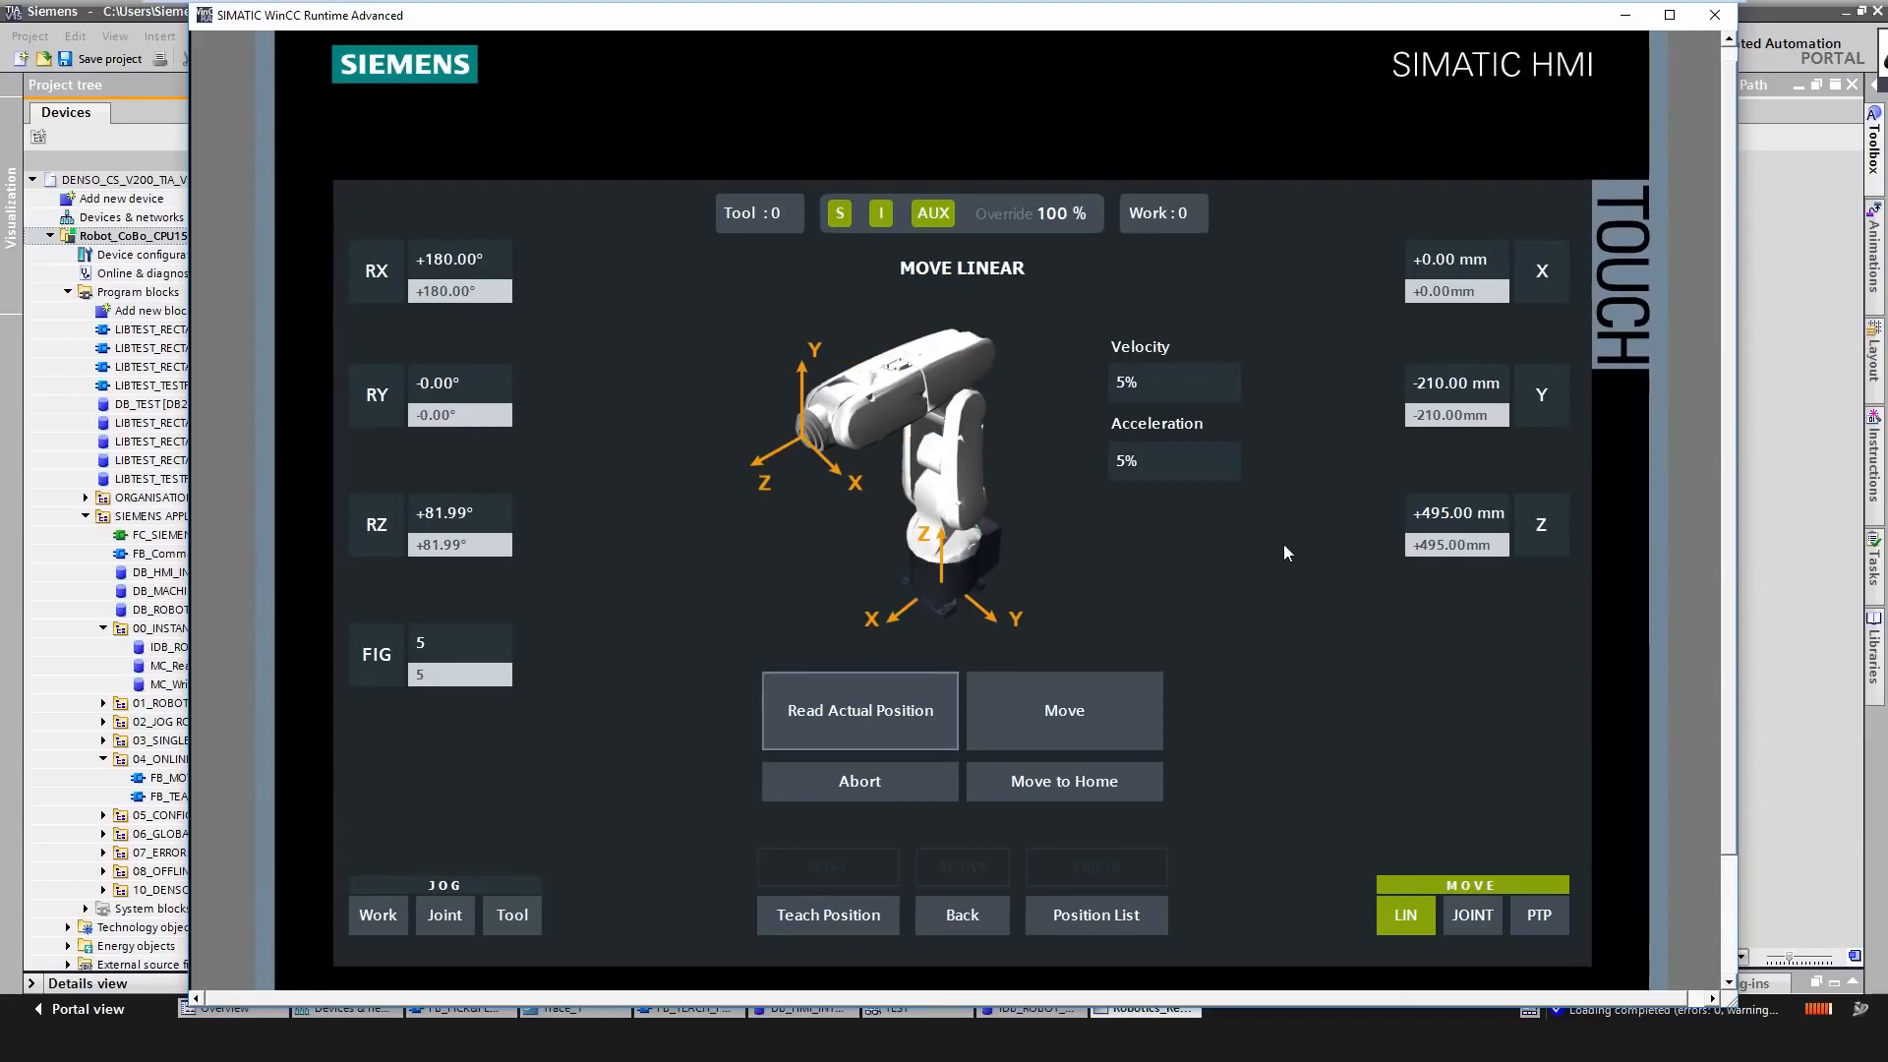
click(1429, 260)
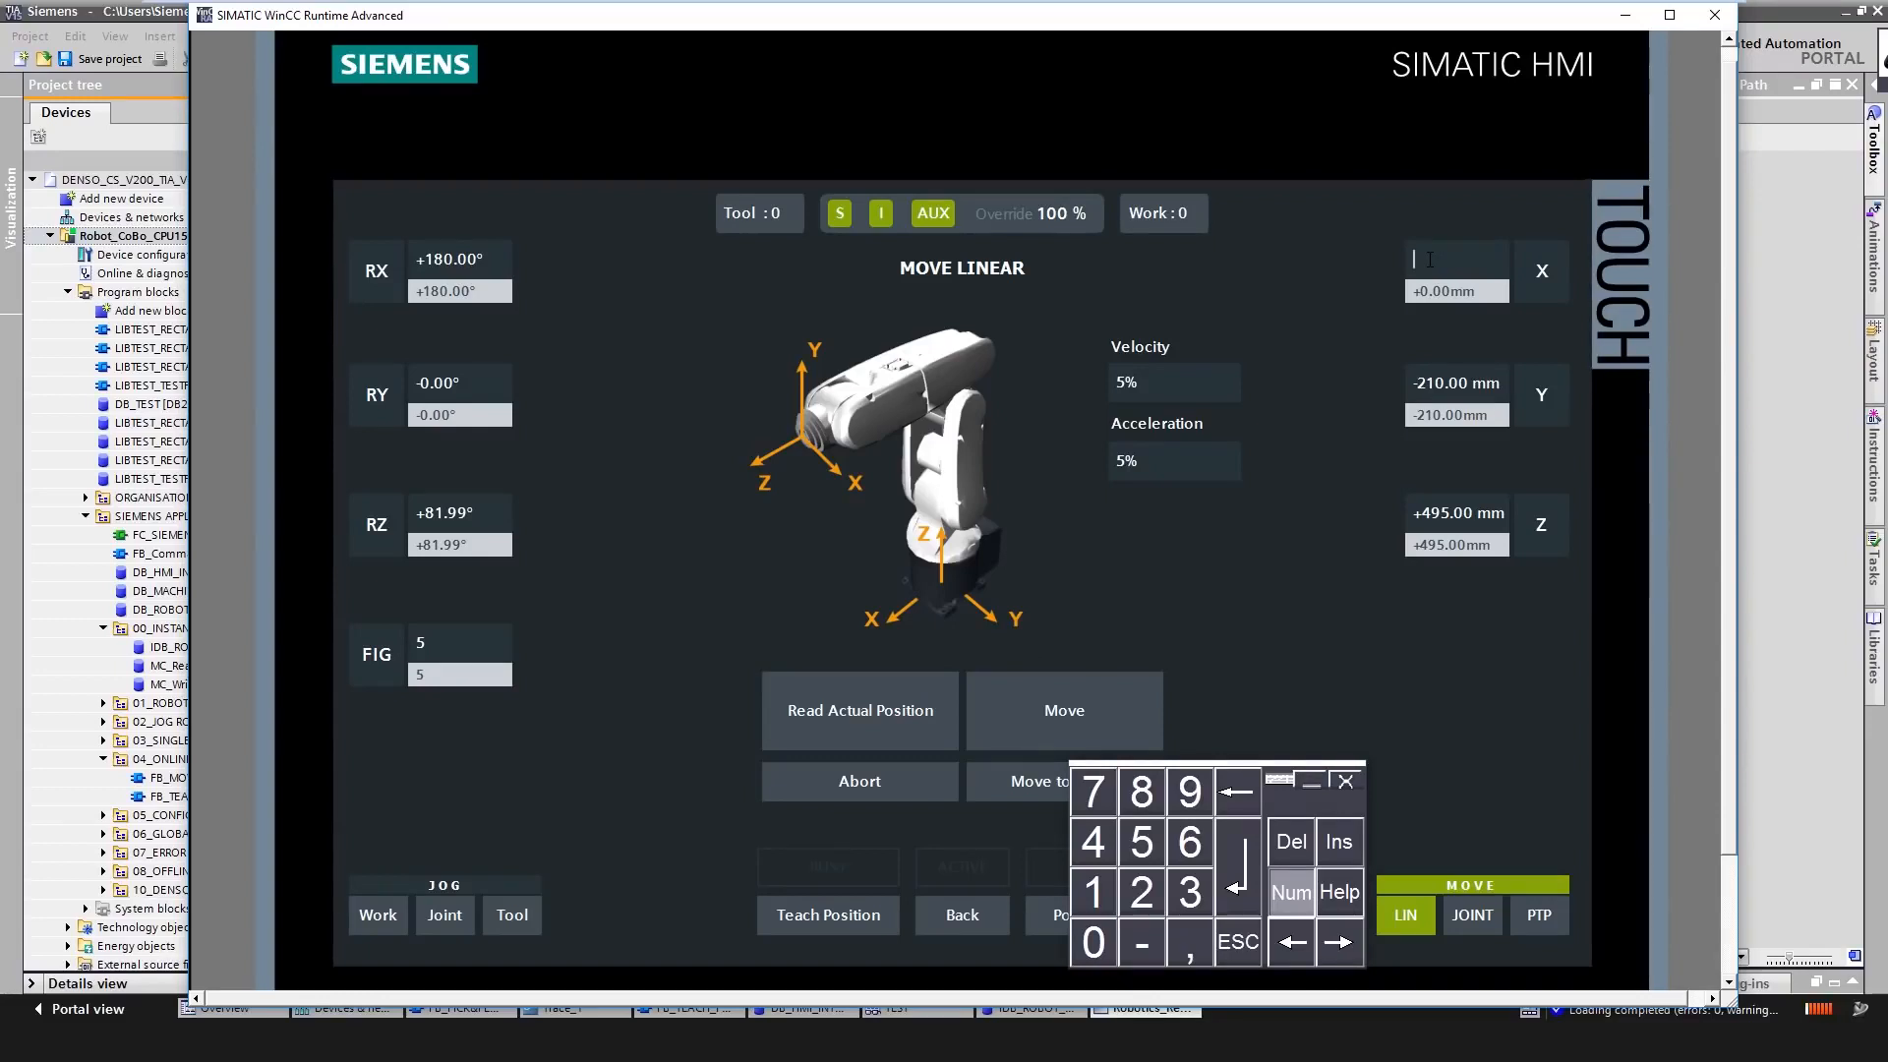
text(-200)
key(Return)
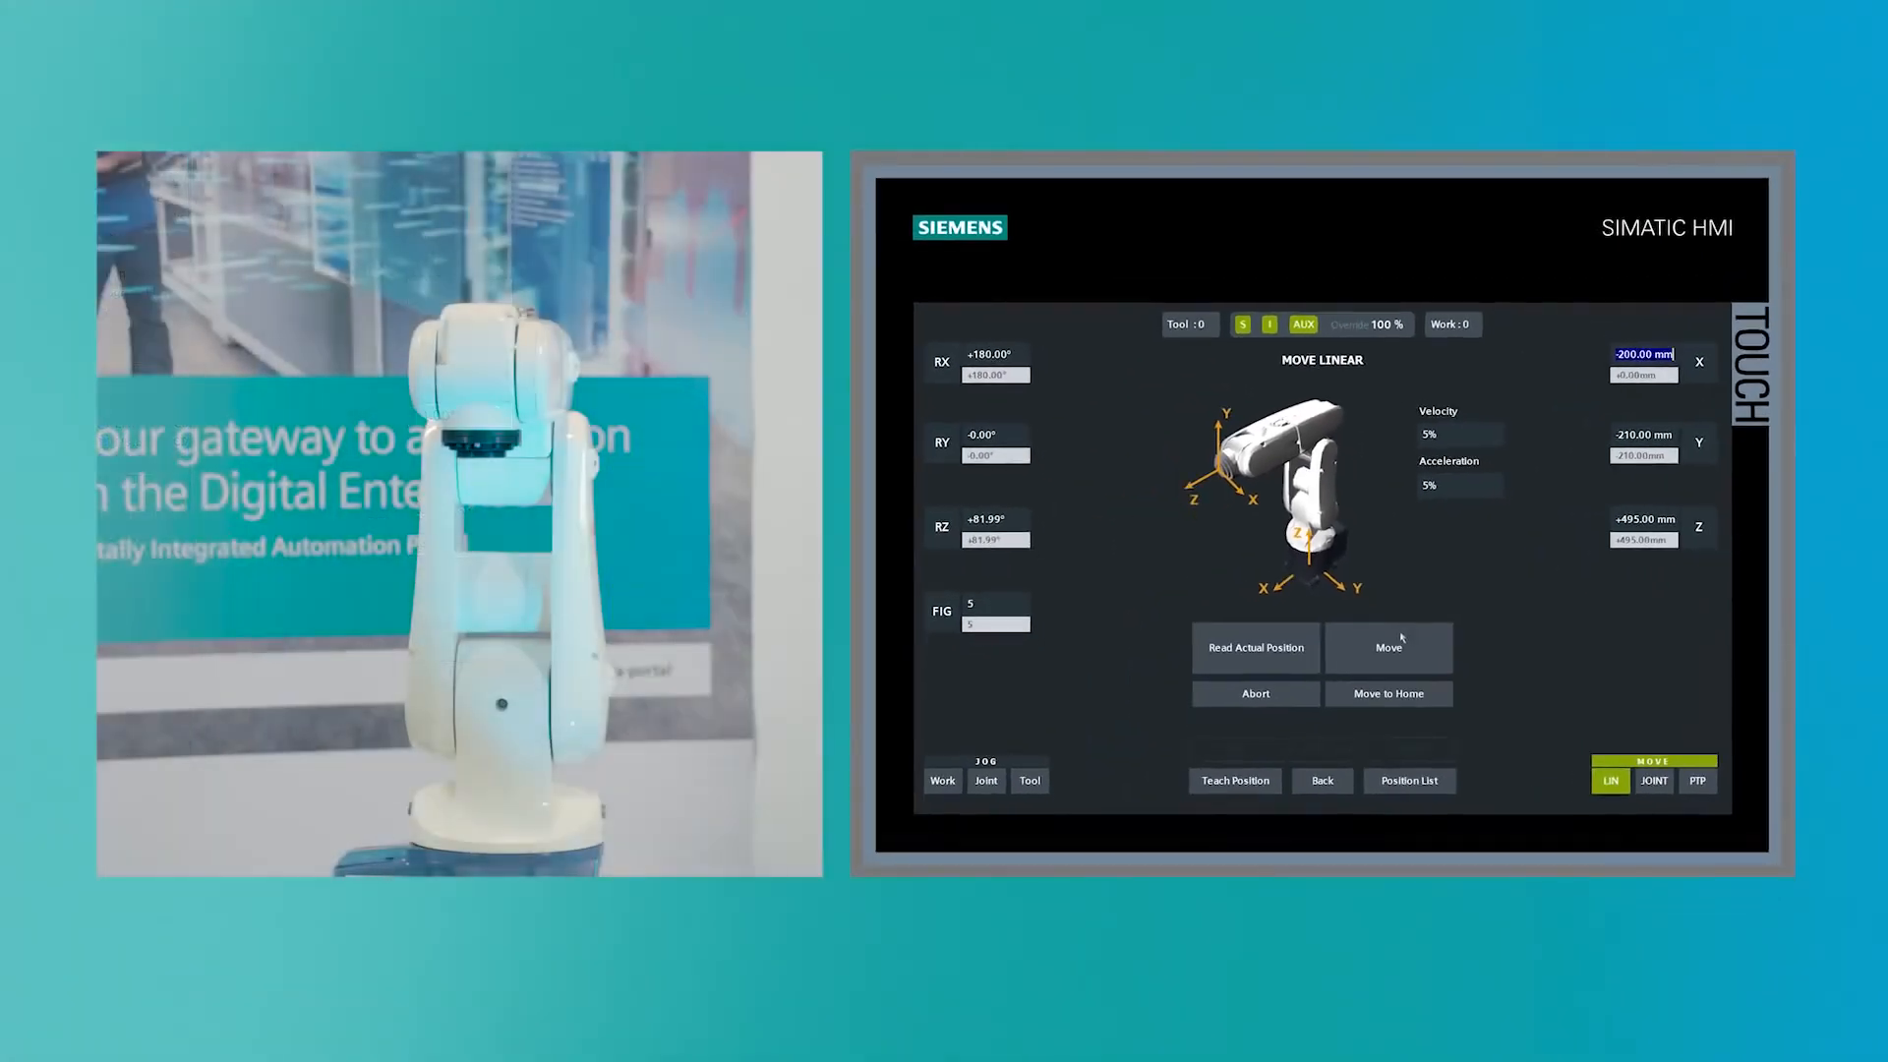
click(1402, 639)
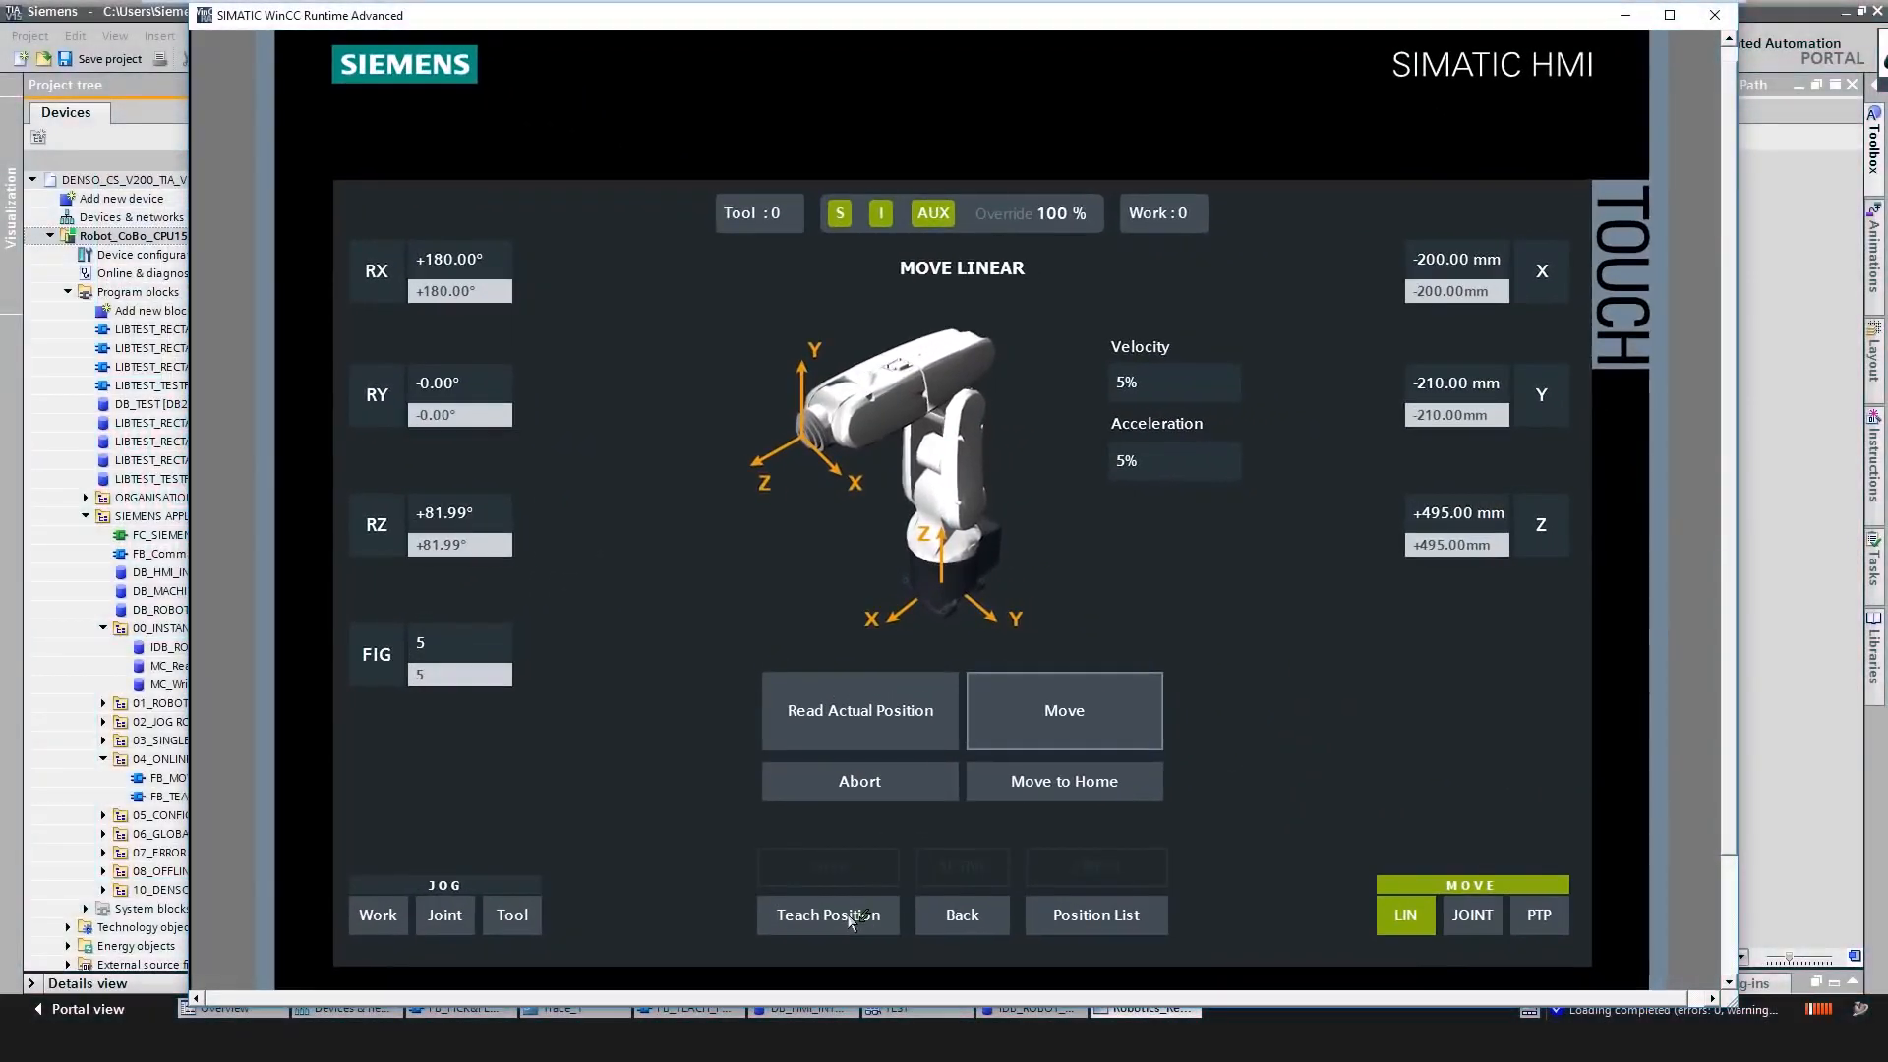
- Teach the current robot pose as global position 2 with the name "Prepick Pos 1"
click(863, 912)
click(959, 374)
click(959, 429)
click(927, 526)
text(Prepick Pos 1)
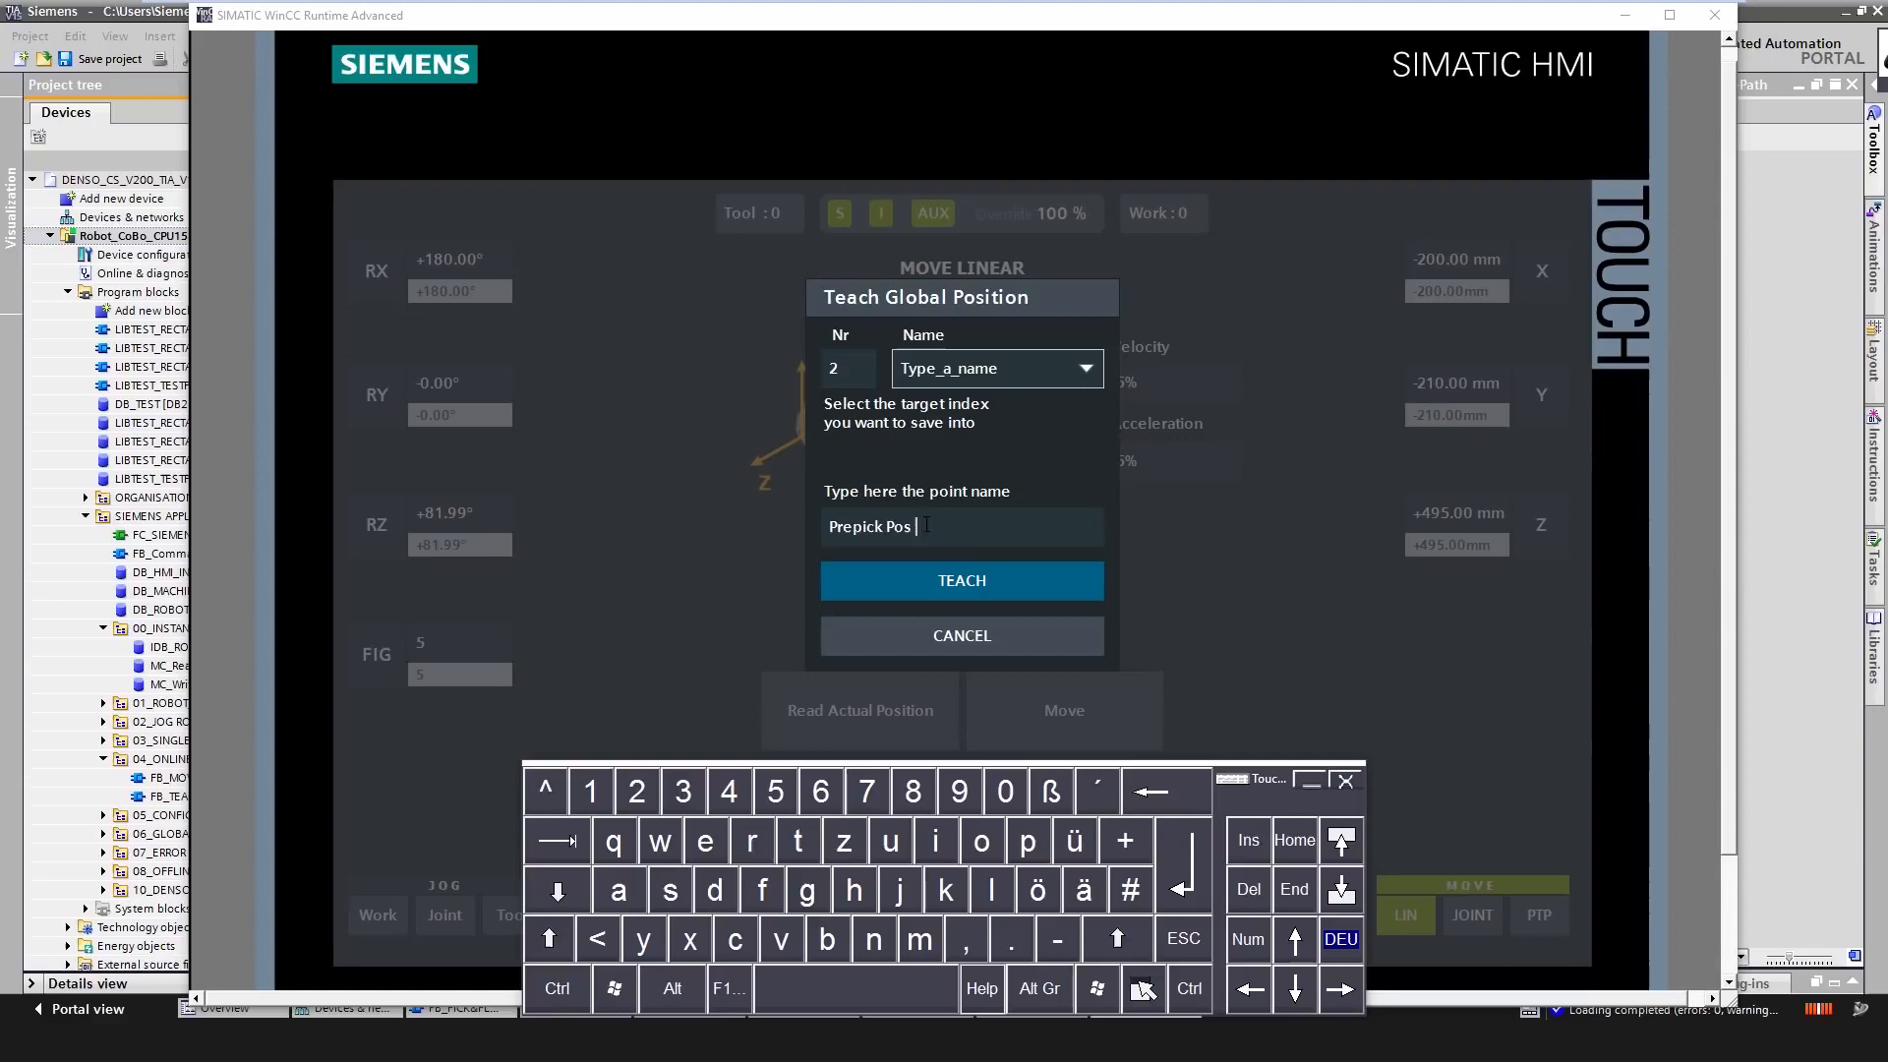
key(Return)
click(921, 580)
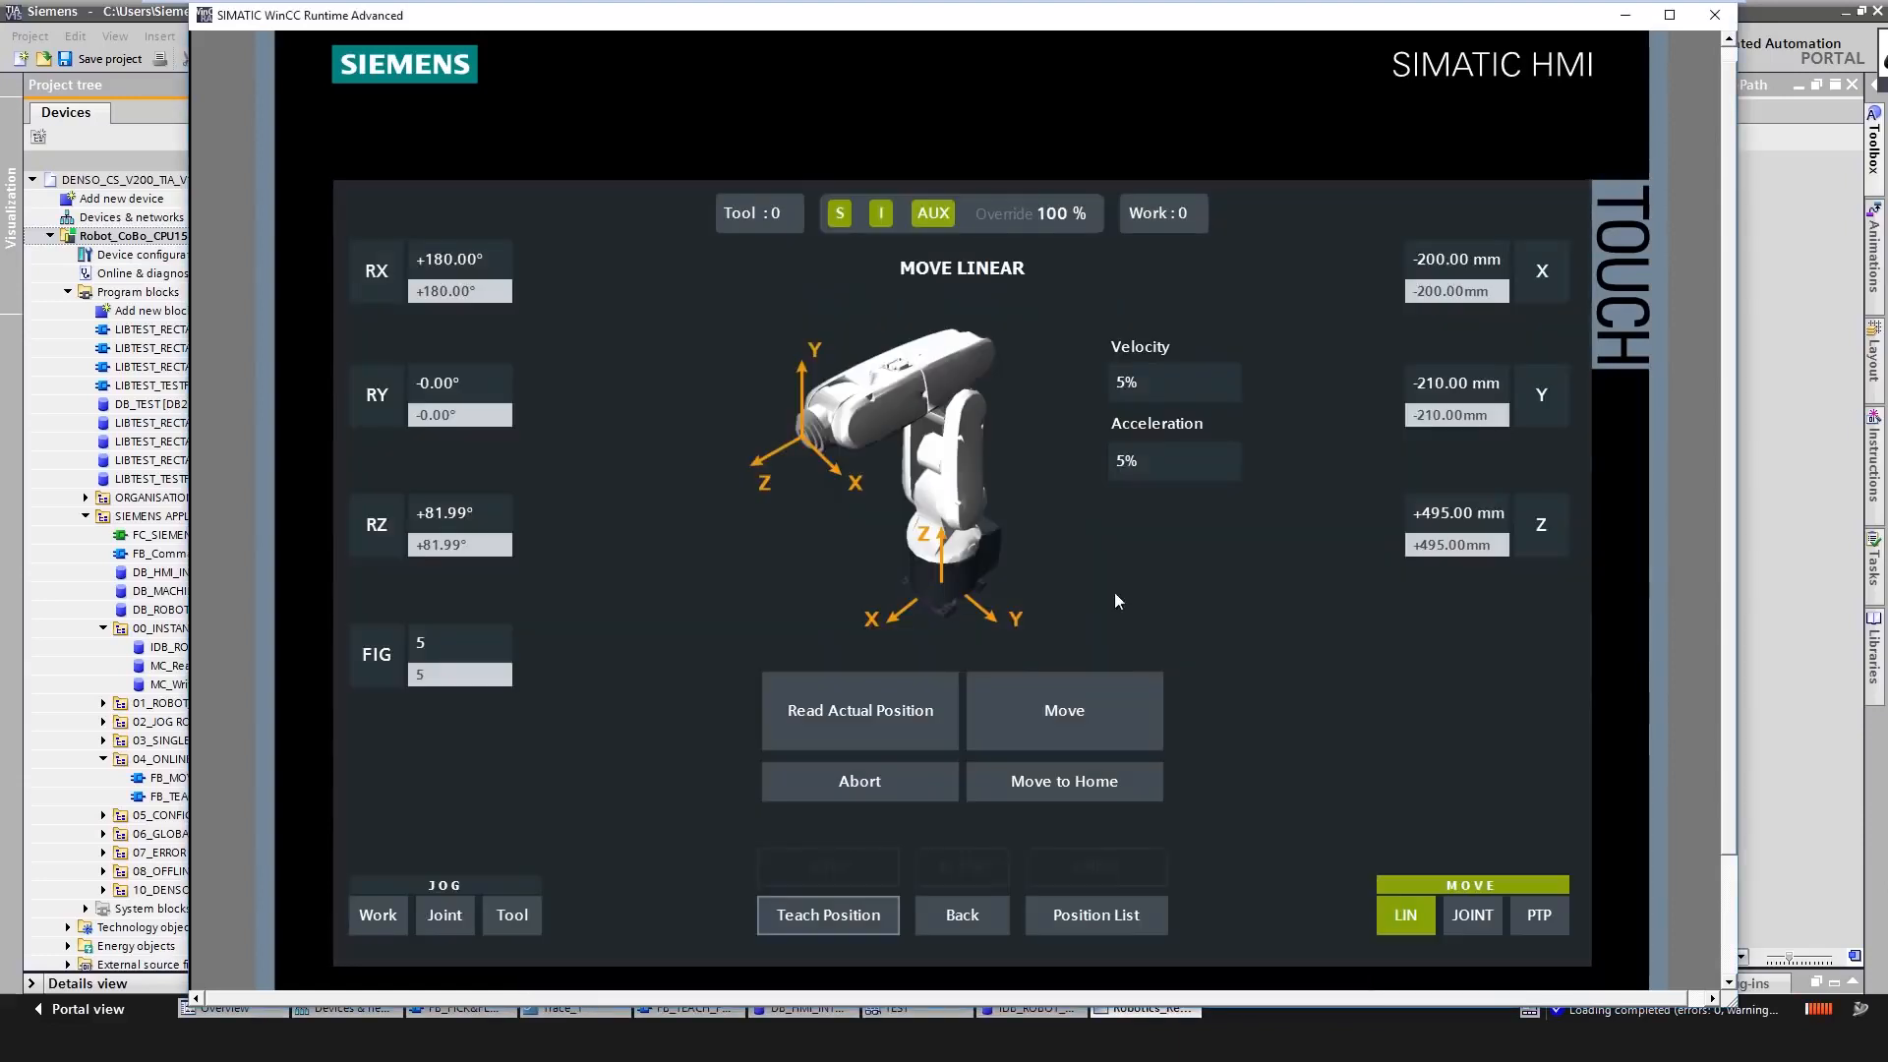
- Move the robot linearly to Z 400 mm
click(1469, 513)
click(1093, 843)
double_click(1094, 942)
click(1237, 890)
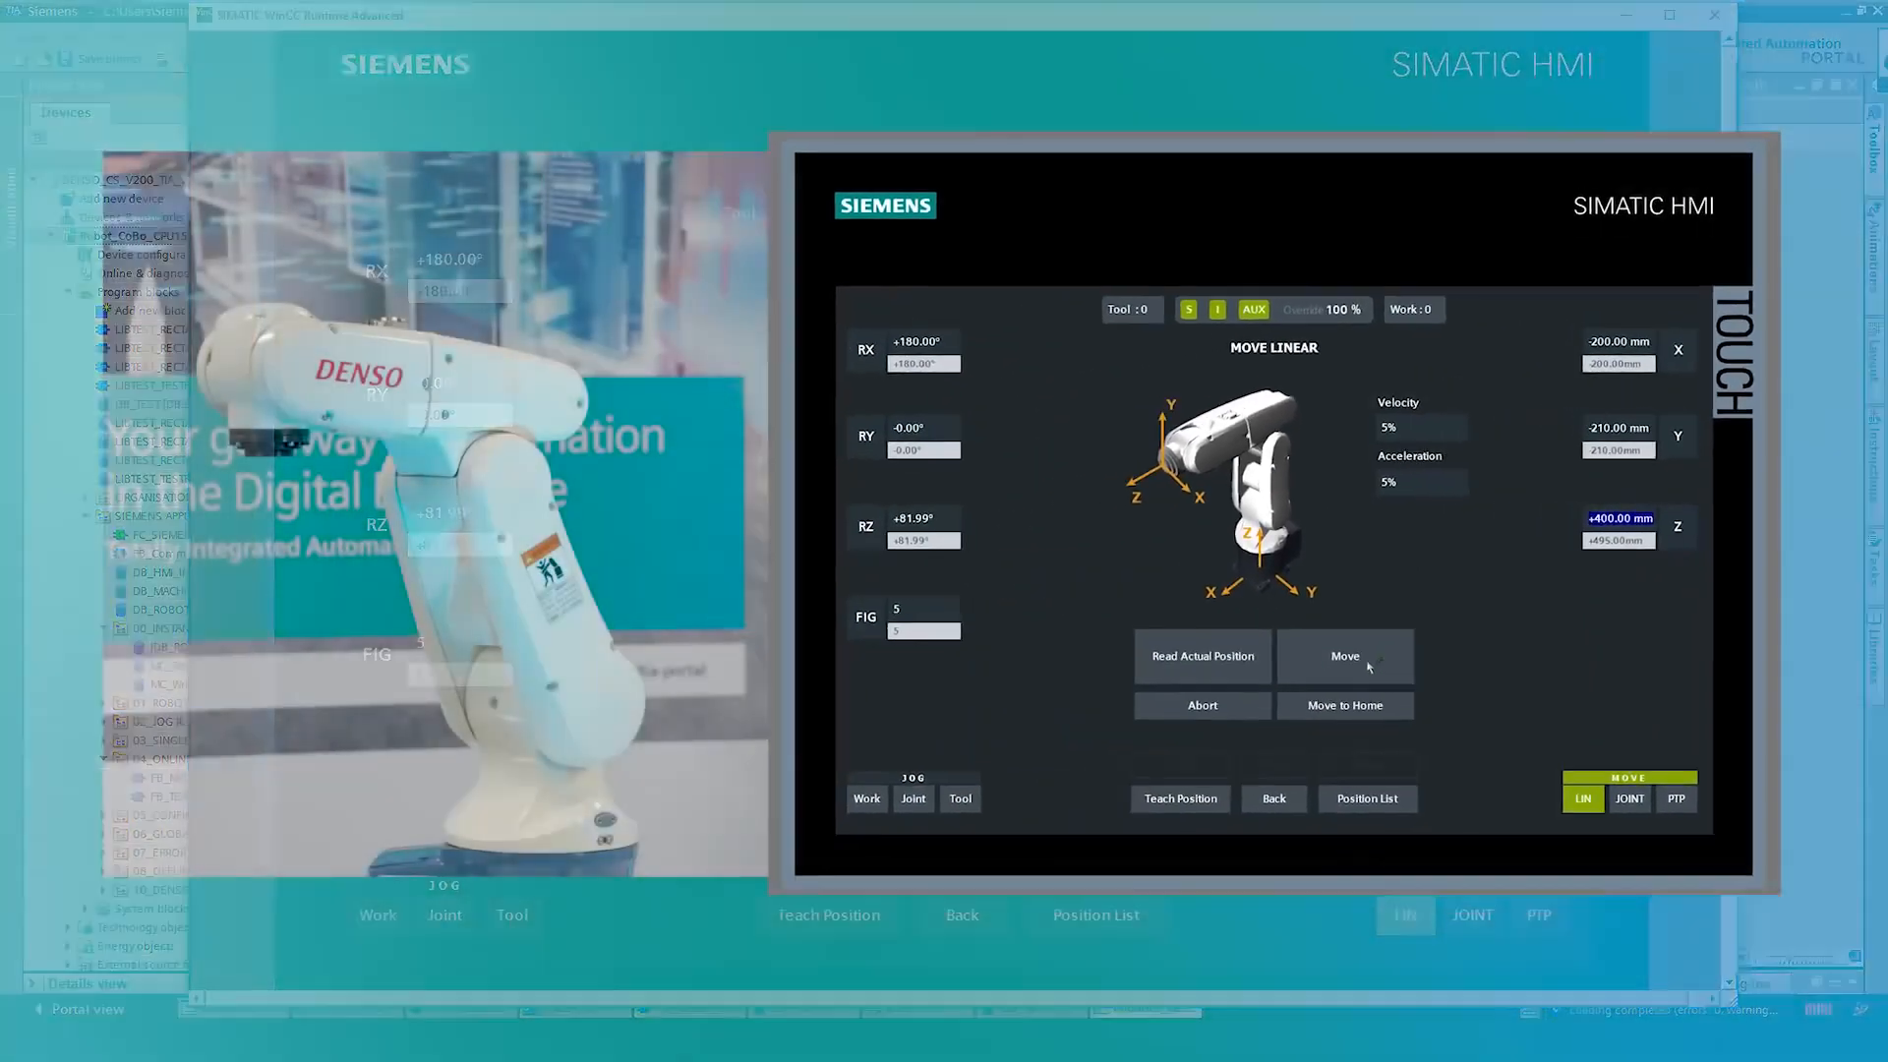
click(1100, 725)
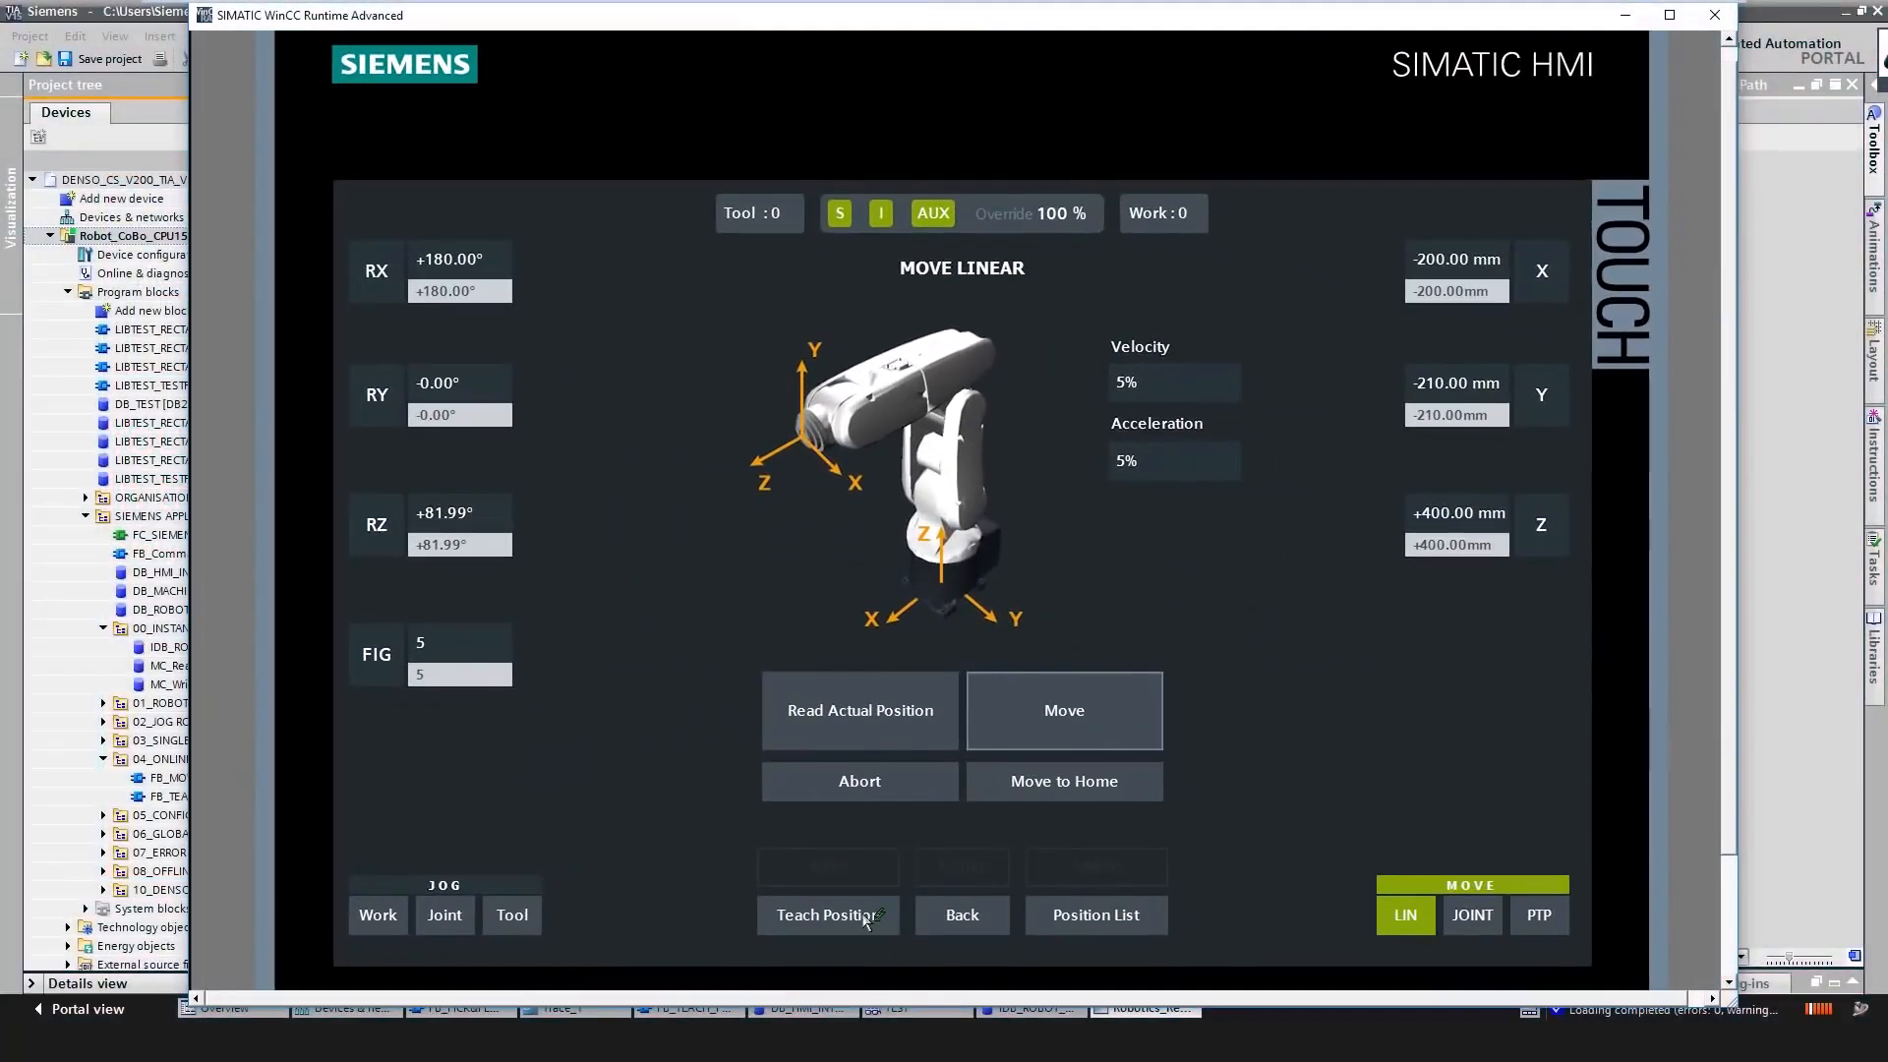
- Teach the current robot pose as global position 3 with the name "PickPos 1"
click(828, 915)
click(942, 372)
click(943, 429)
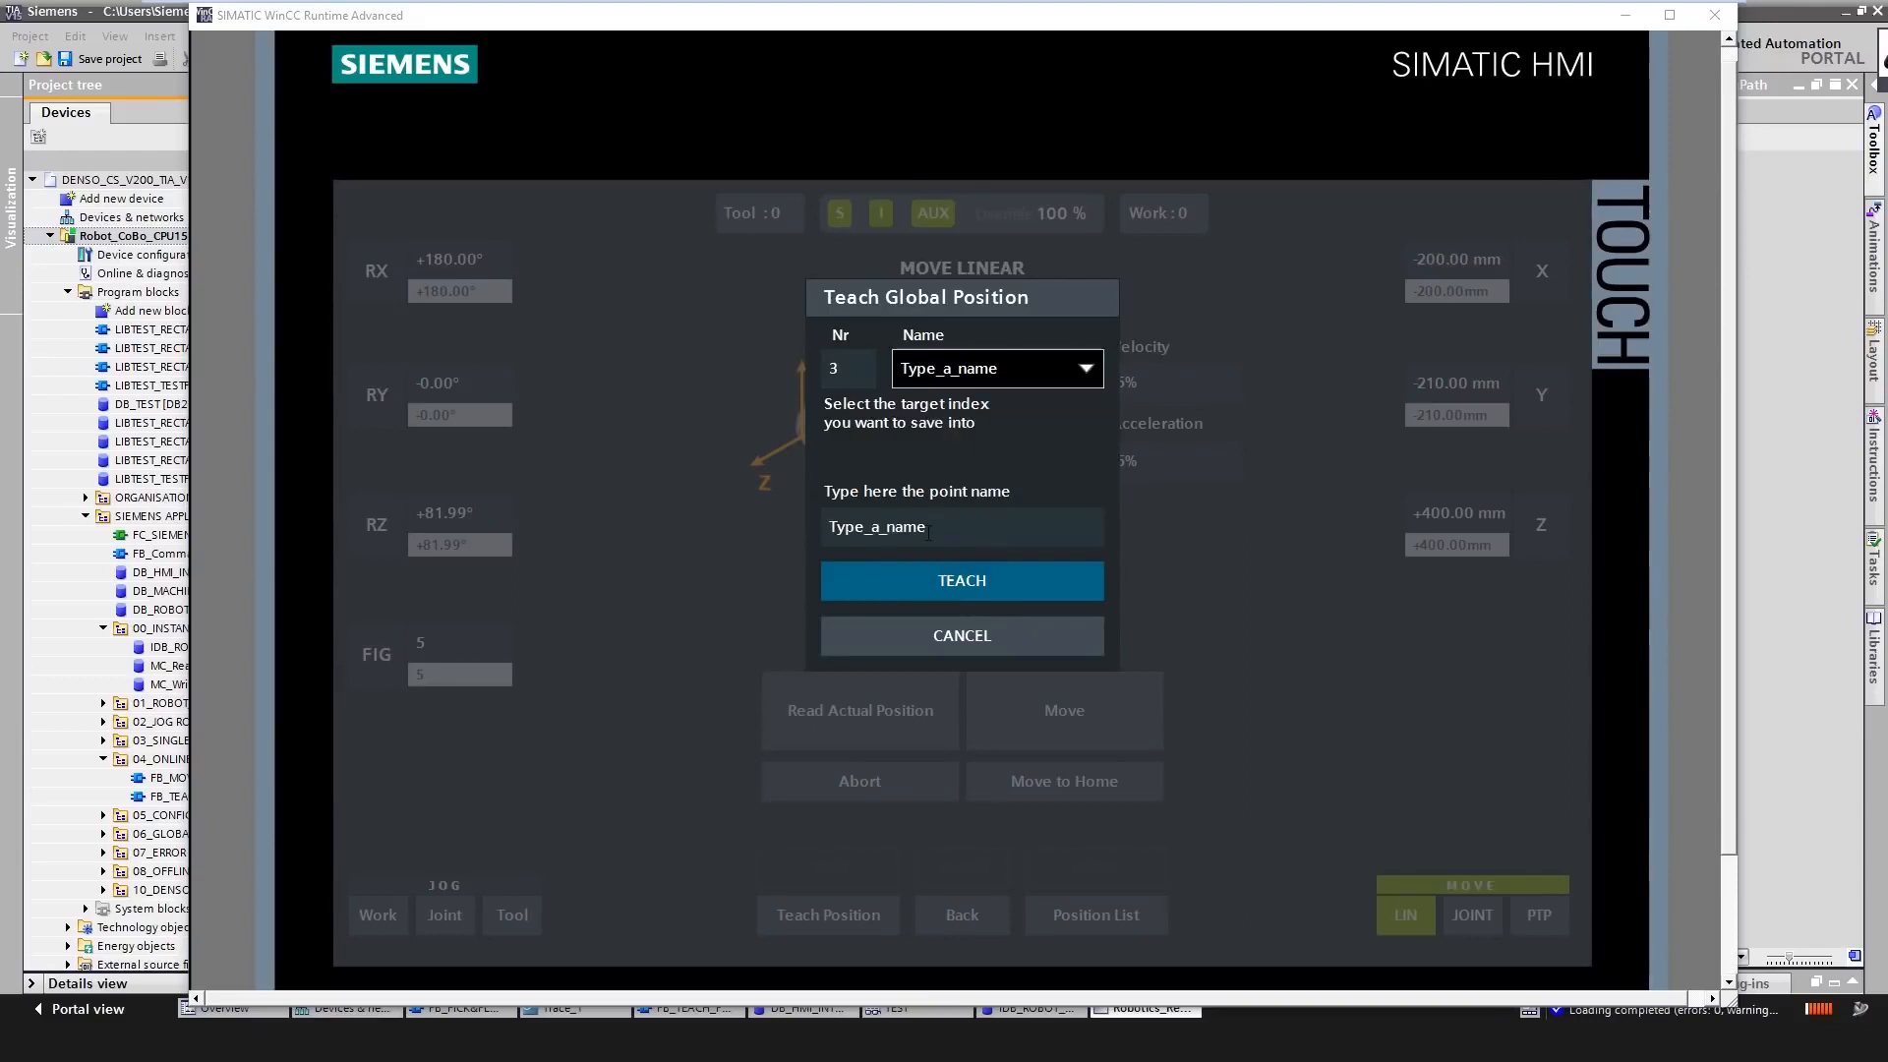
click(924, 531)
text(PickPos 1)
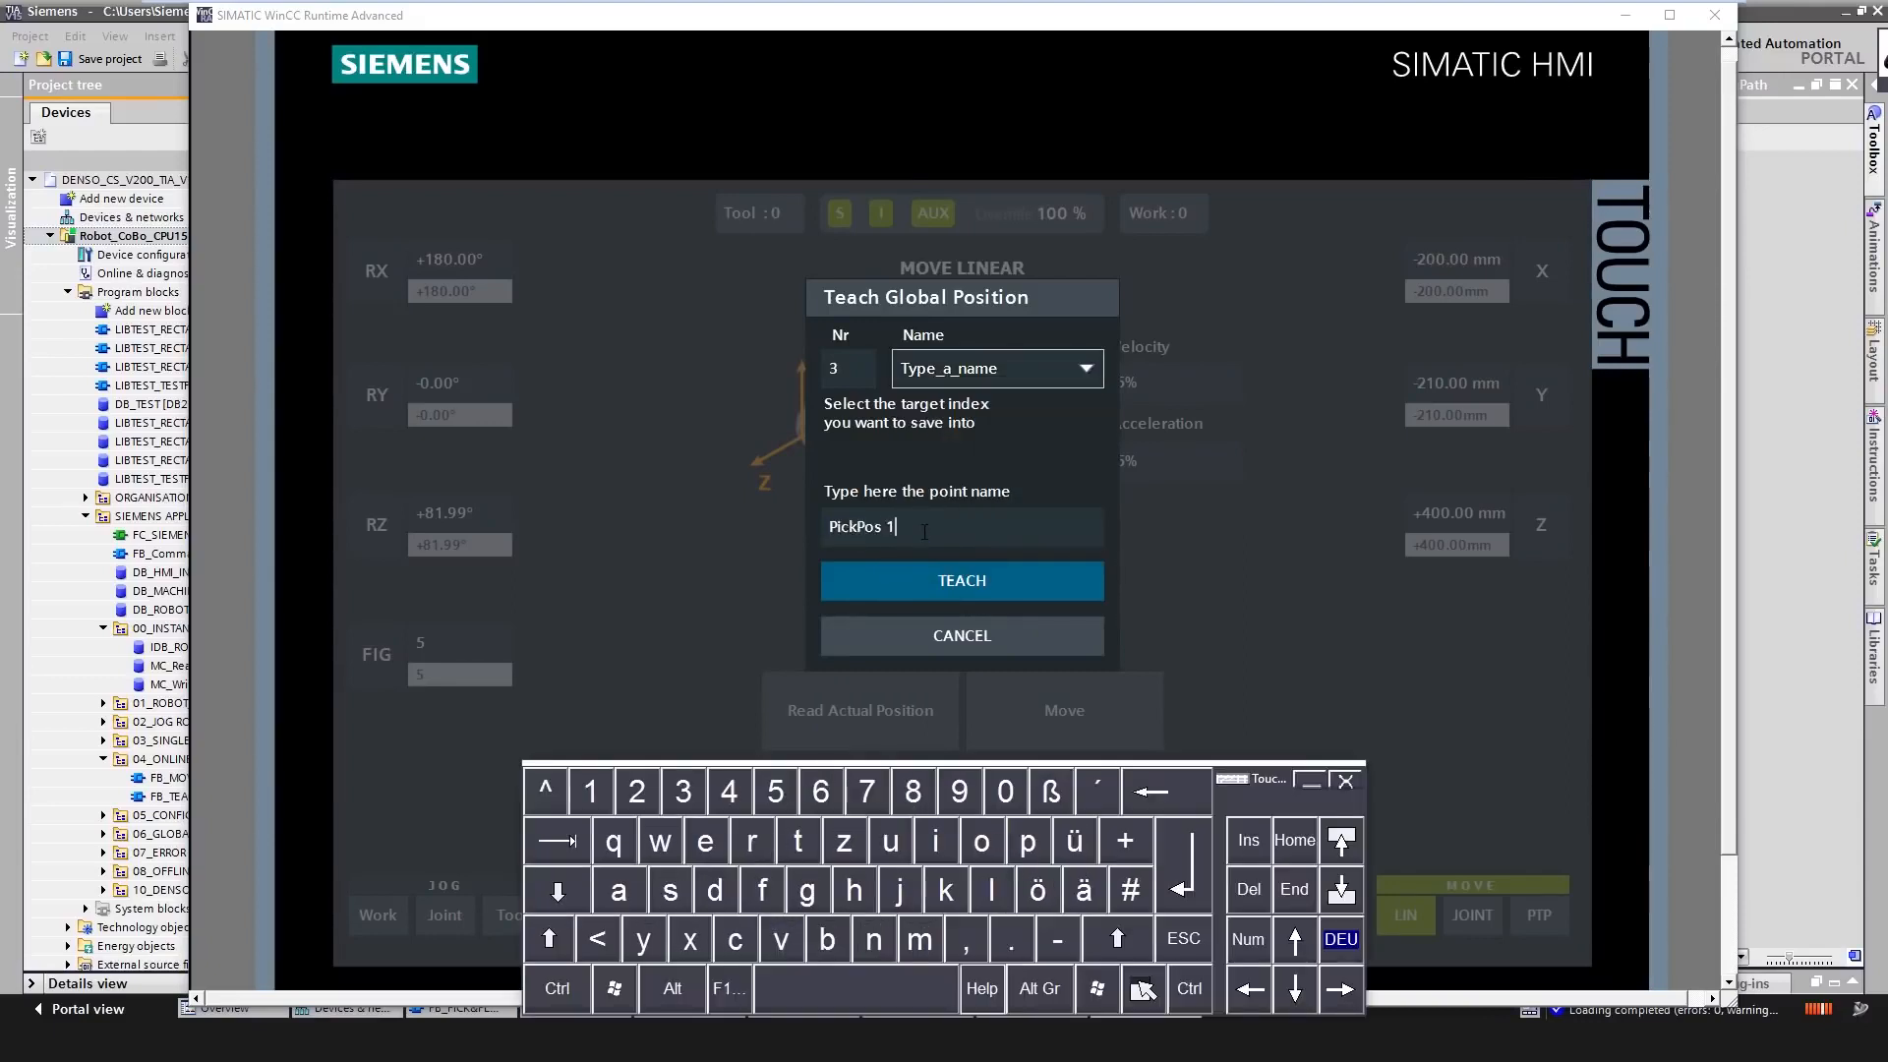
key(Return)
click(935, 574)
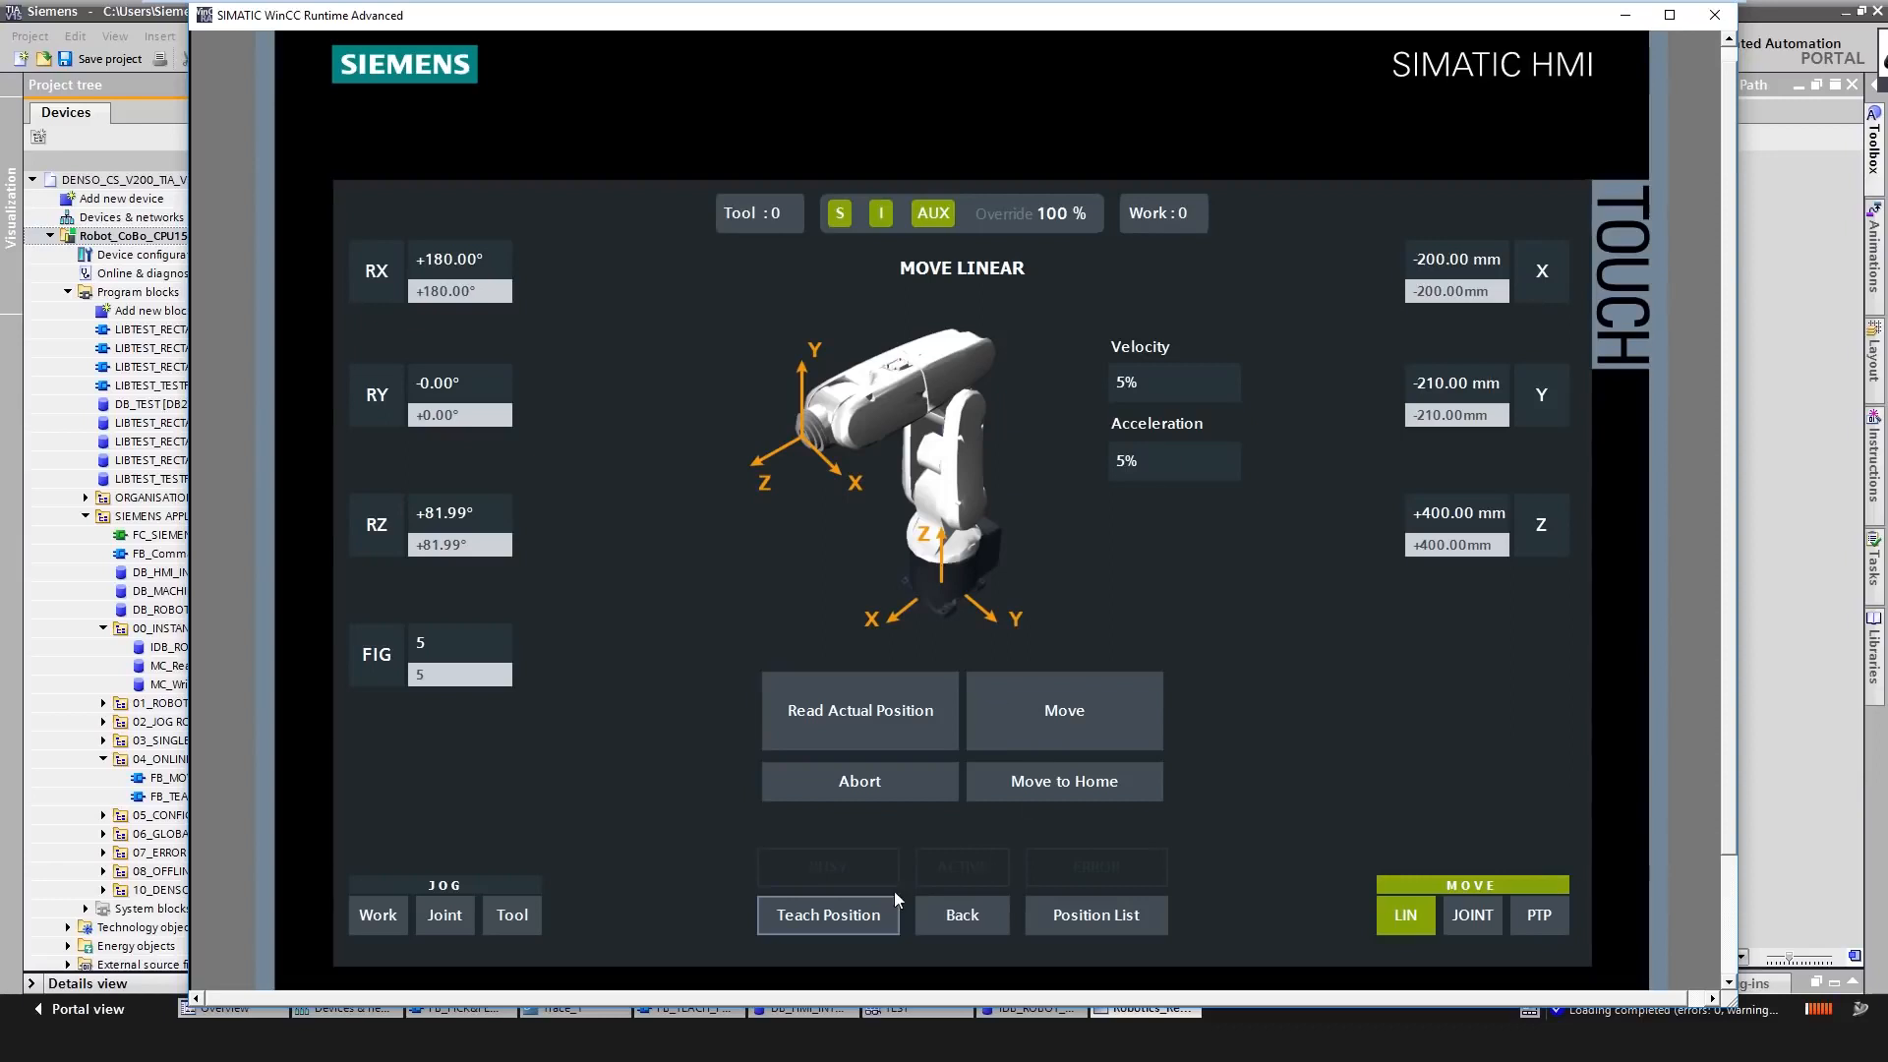
- Move the robot linearly to X 200 mm
click(1417, 260)
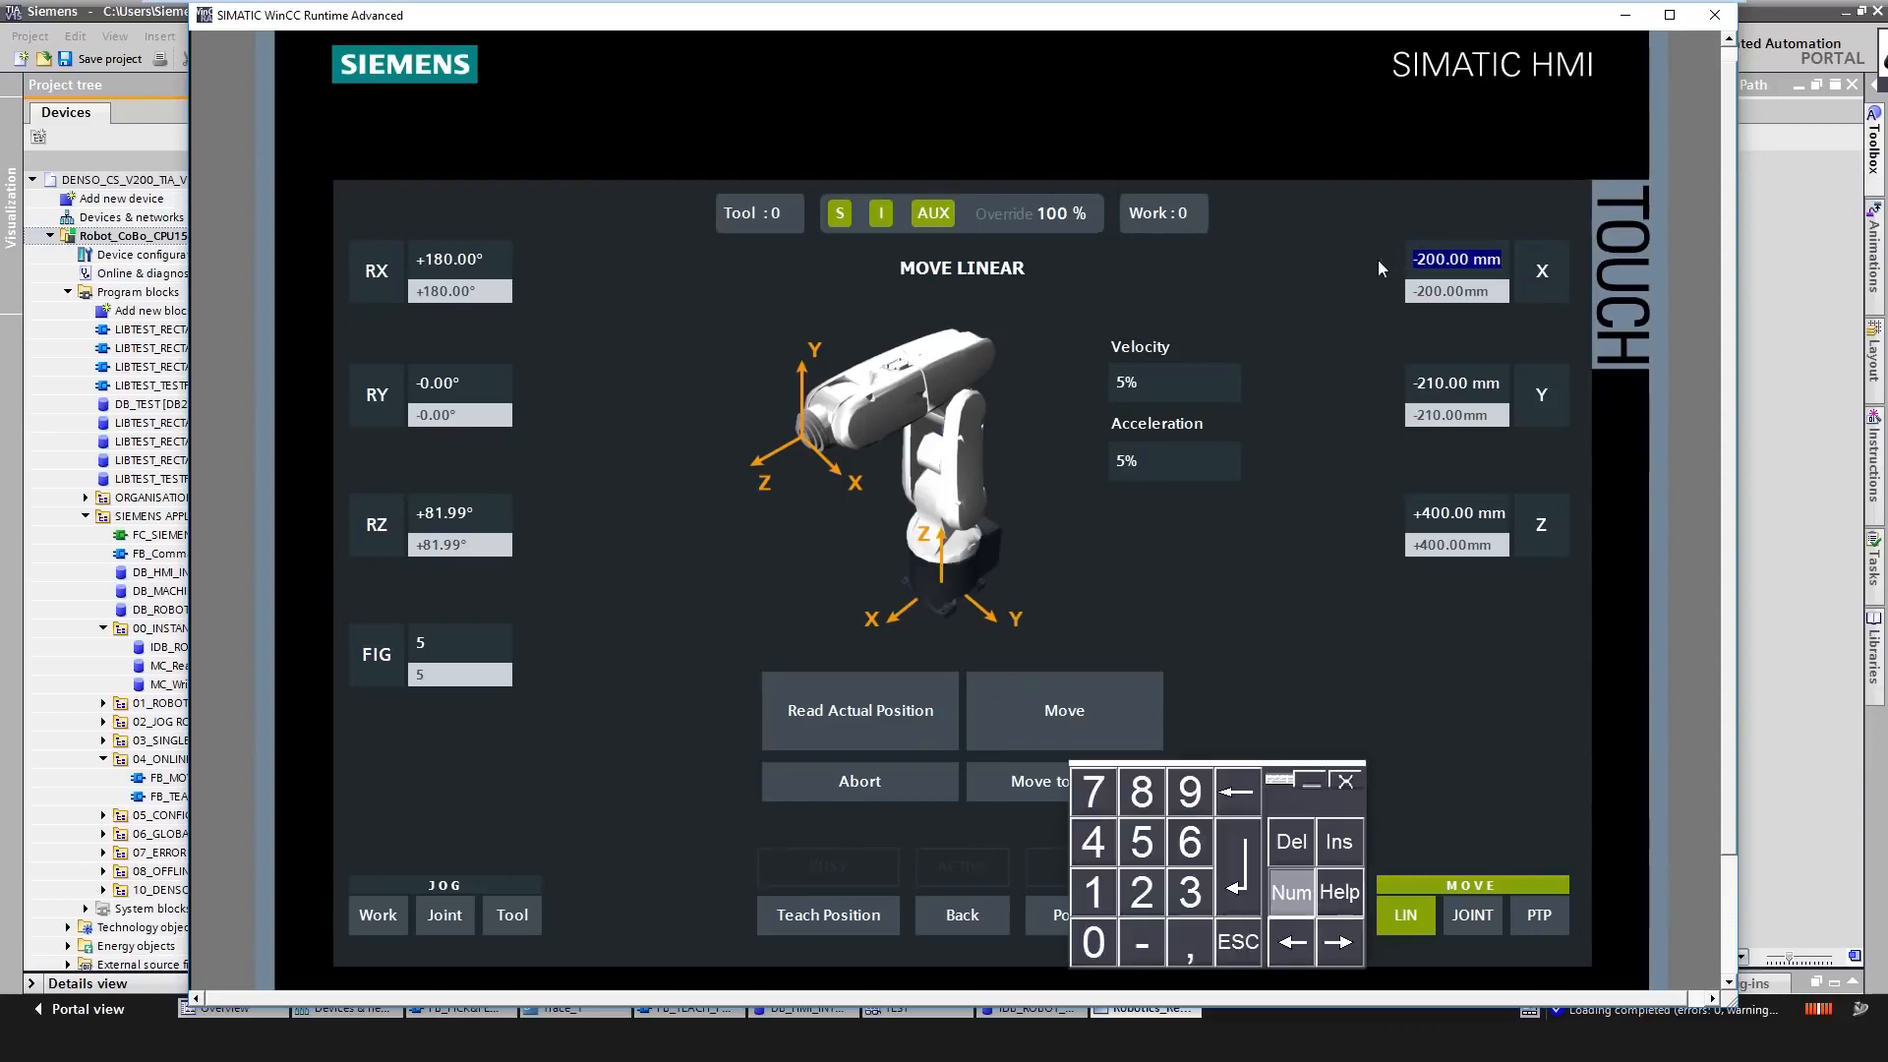
text(200)
key(Return)
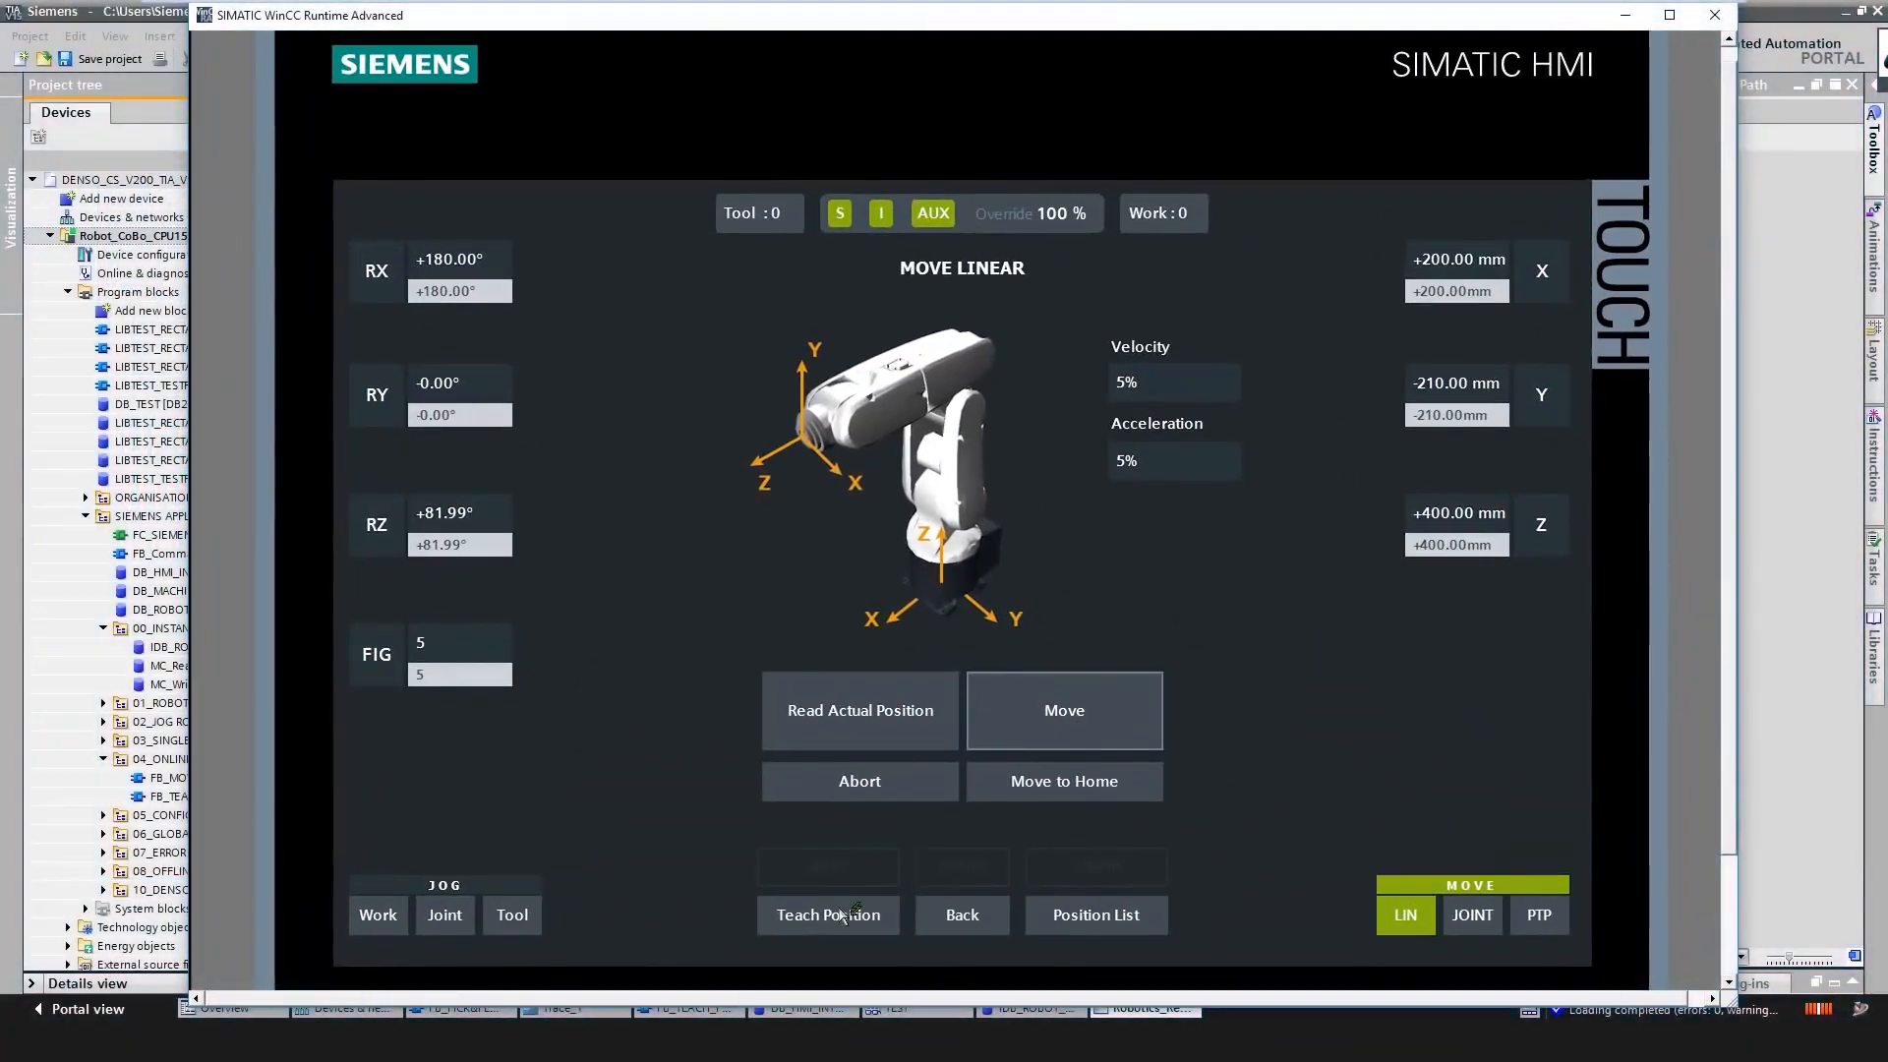
- Teach the current robot pose as global position 5 with the name "Pick Pos 2"
click(846, 913)
click(994, 368)
click(930, 473)
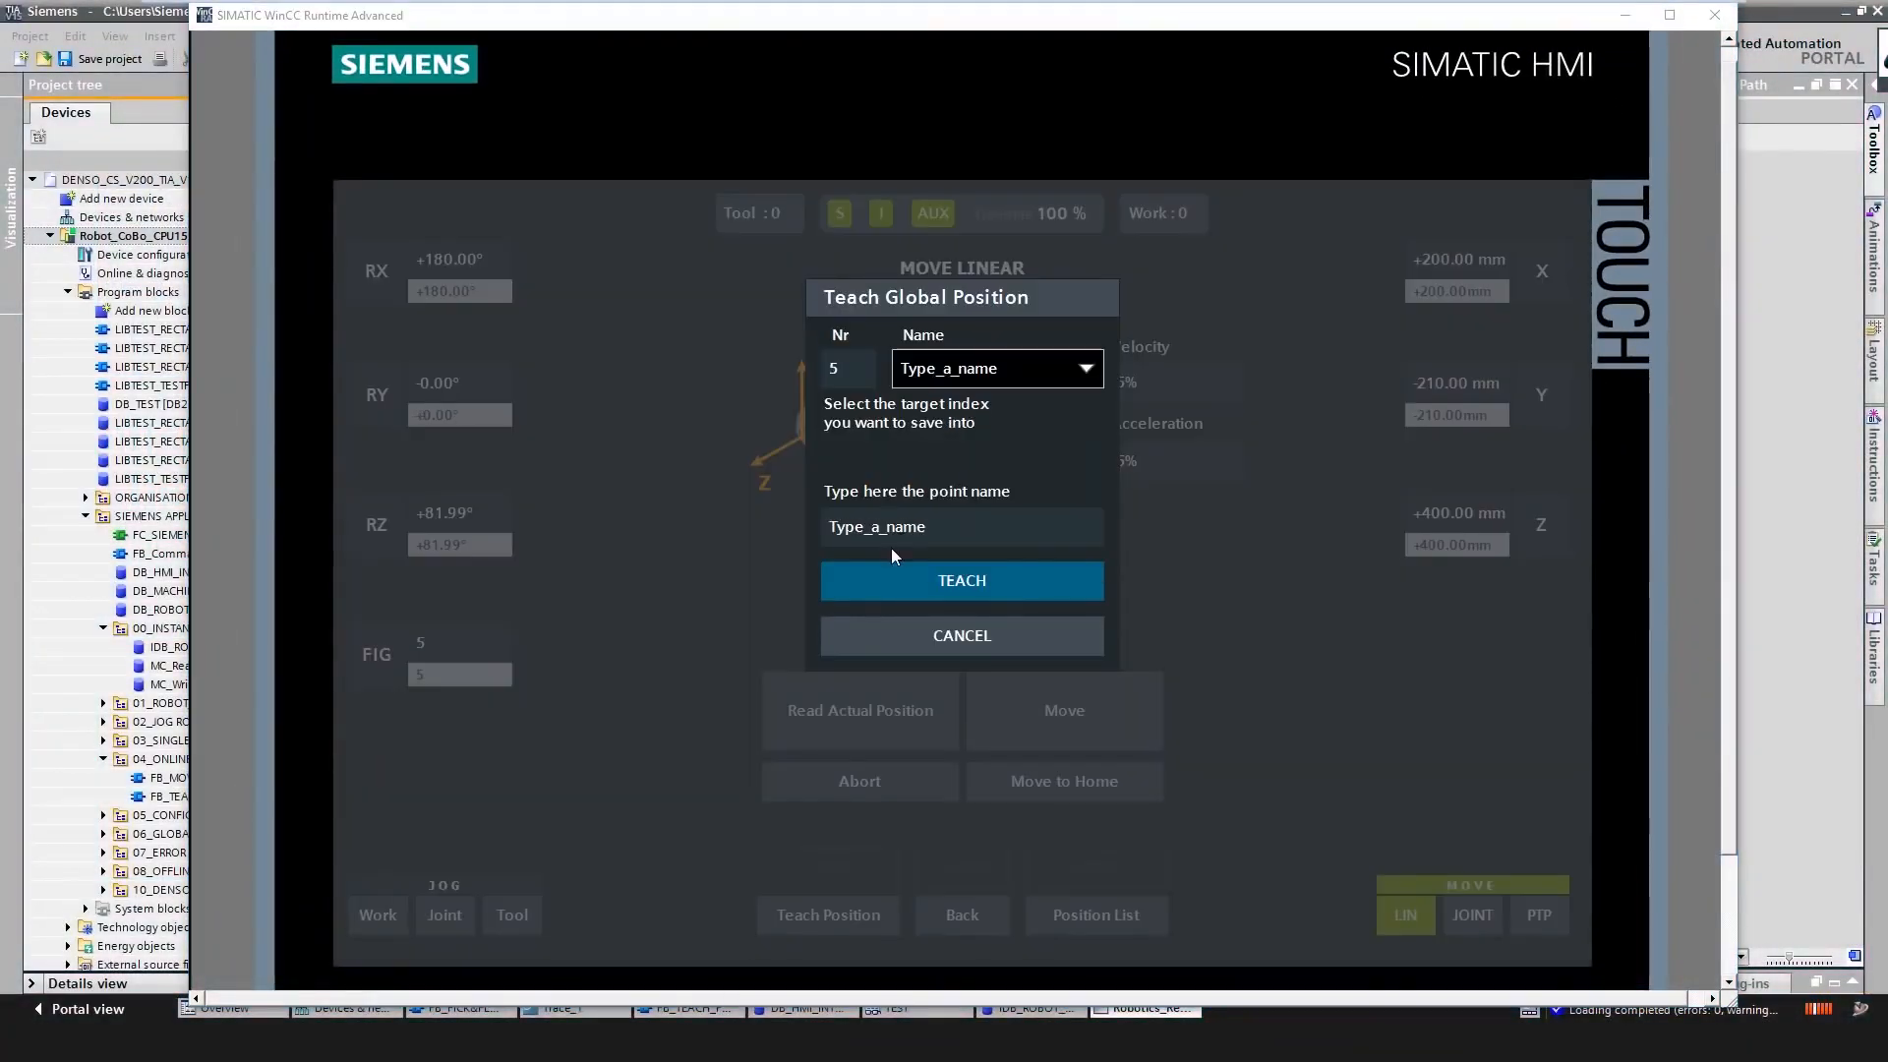
click(895, 536)
text(Pick Pos 2)
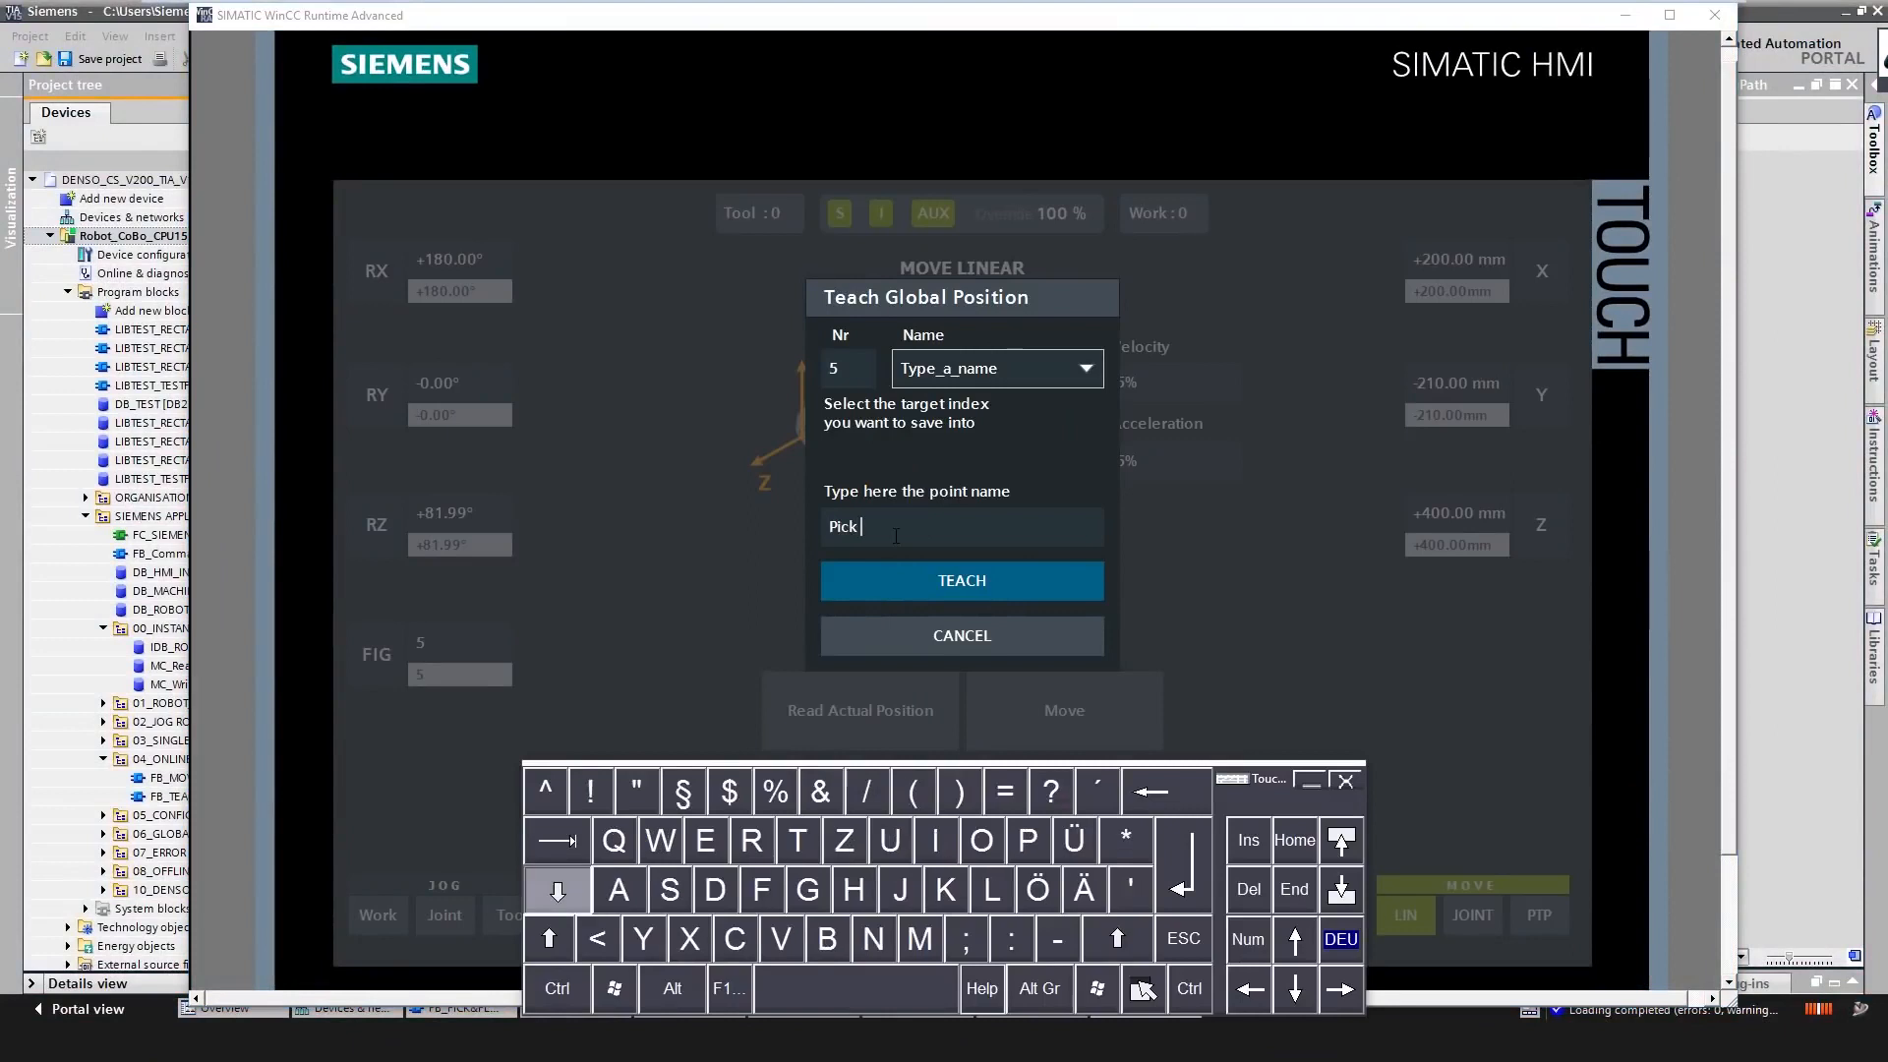
key(Return)
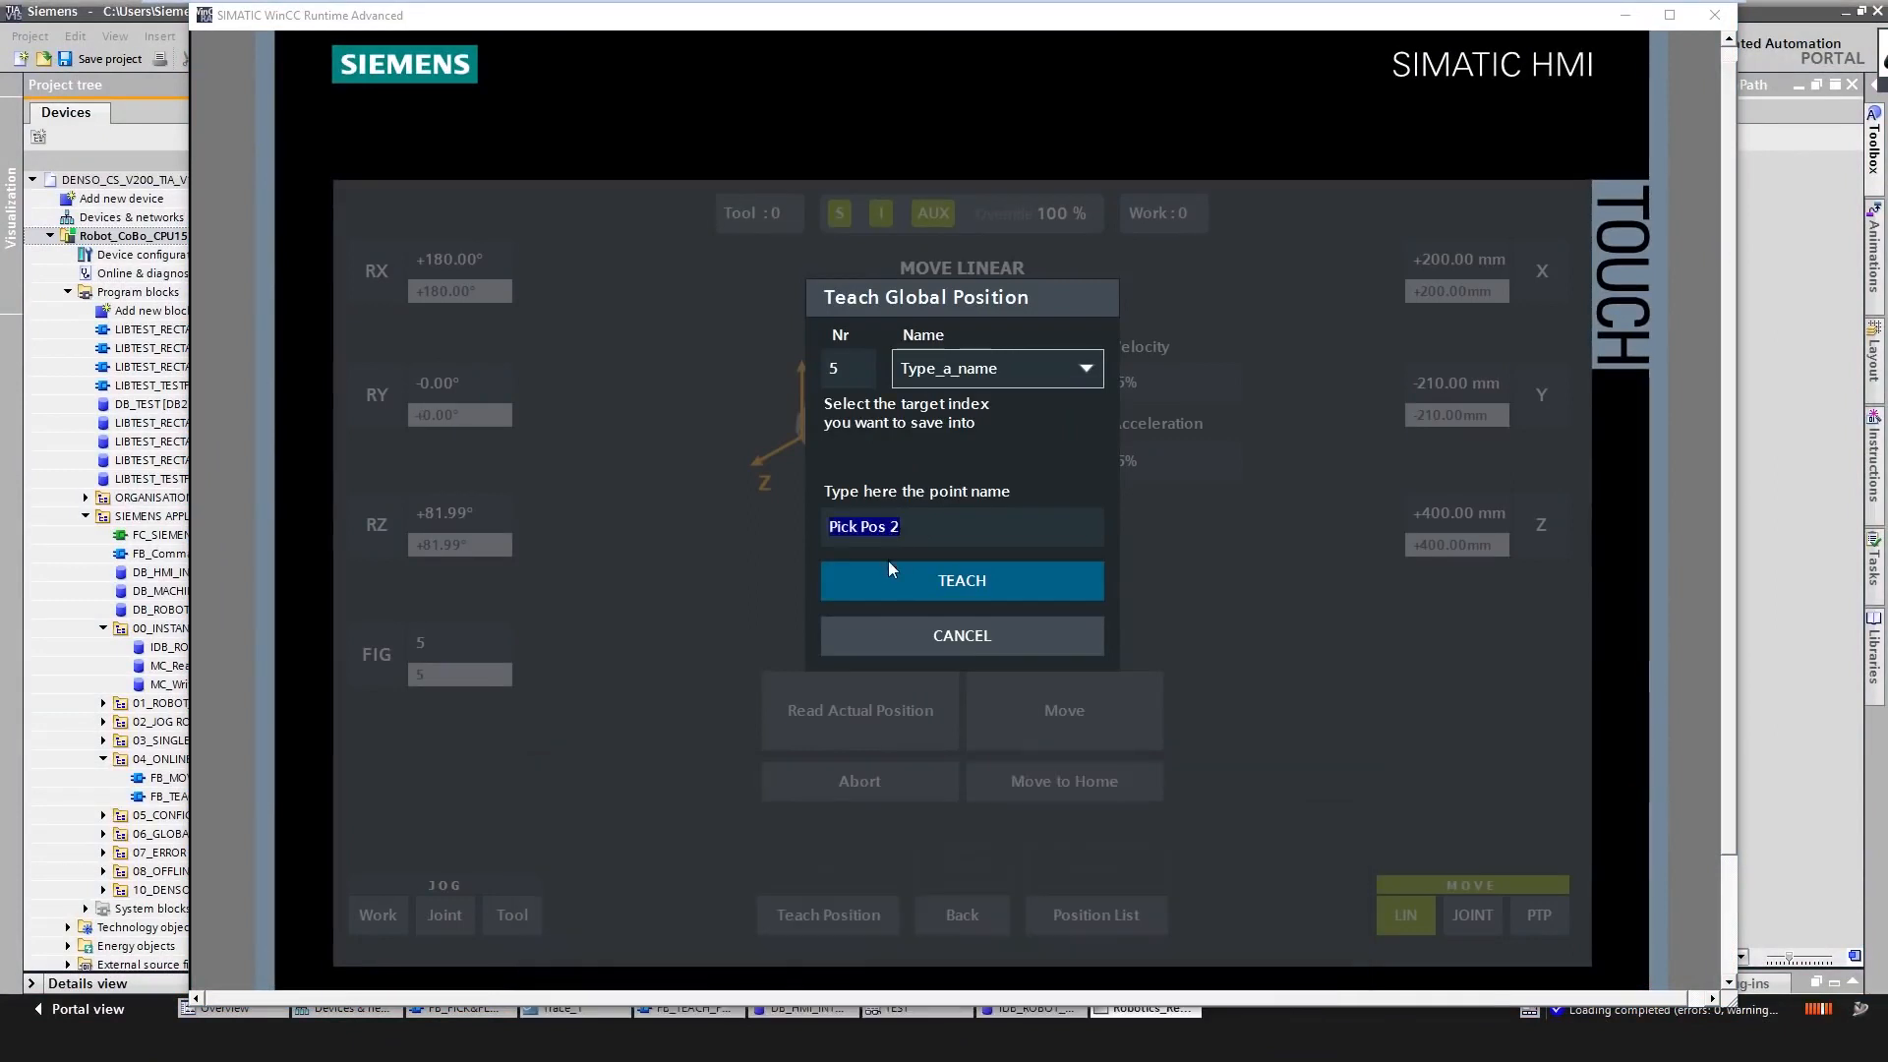
click(911, 568)
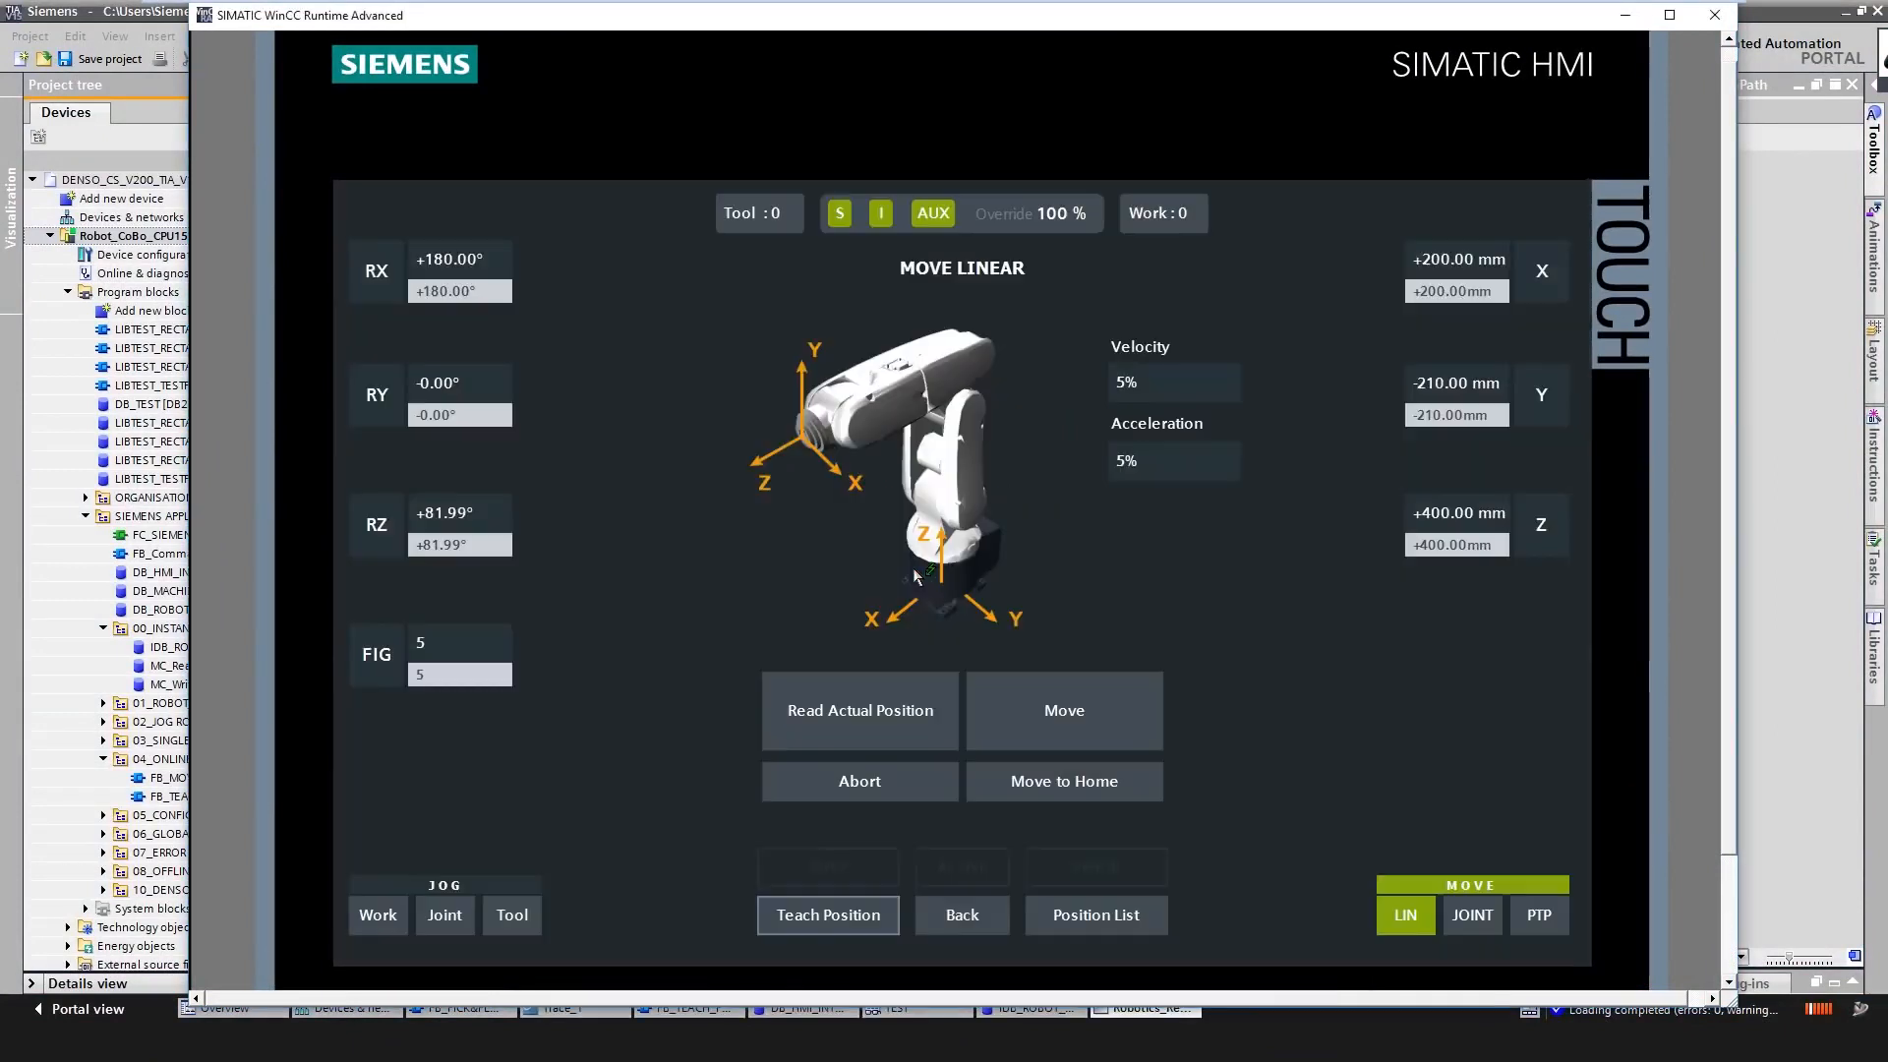
- Move the robot linearly to Z 495 mm
click(1426, 516)
text(495)
key(Return)
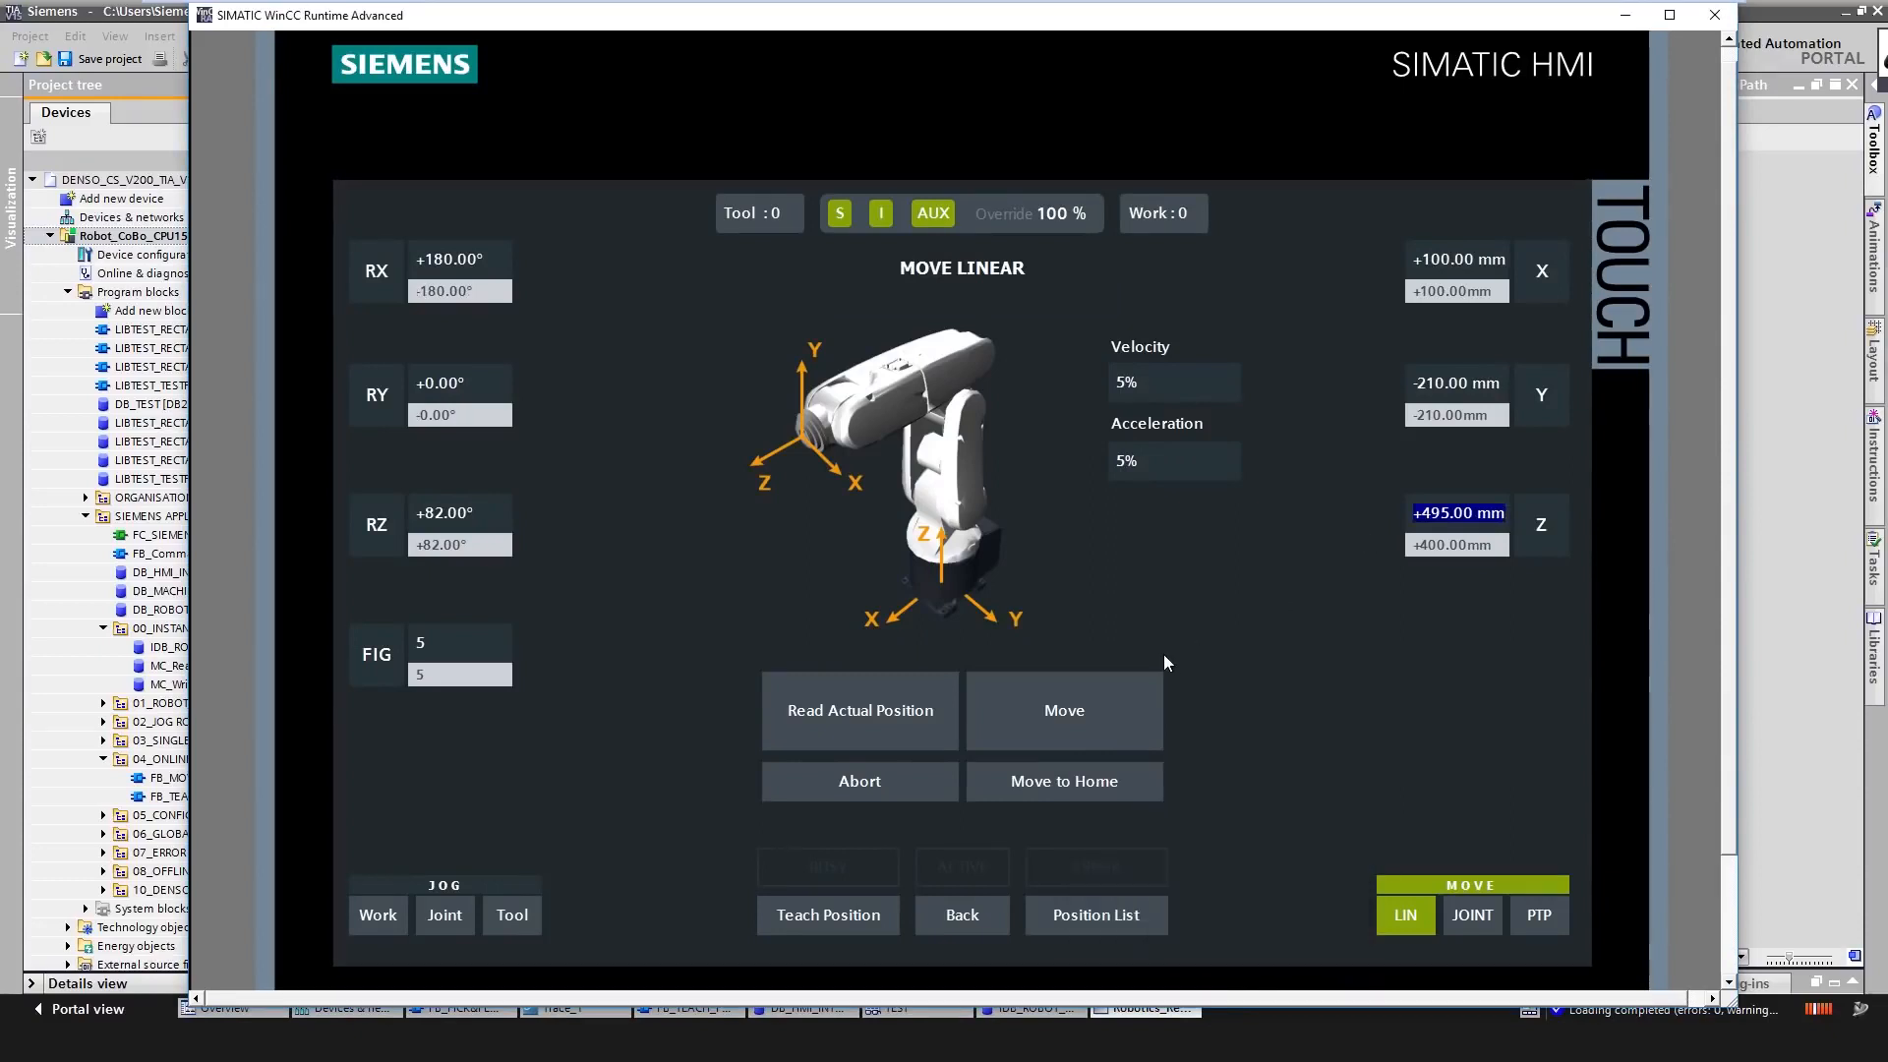
click(1036, 720)
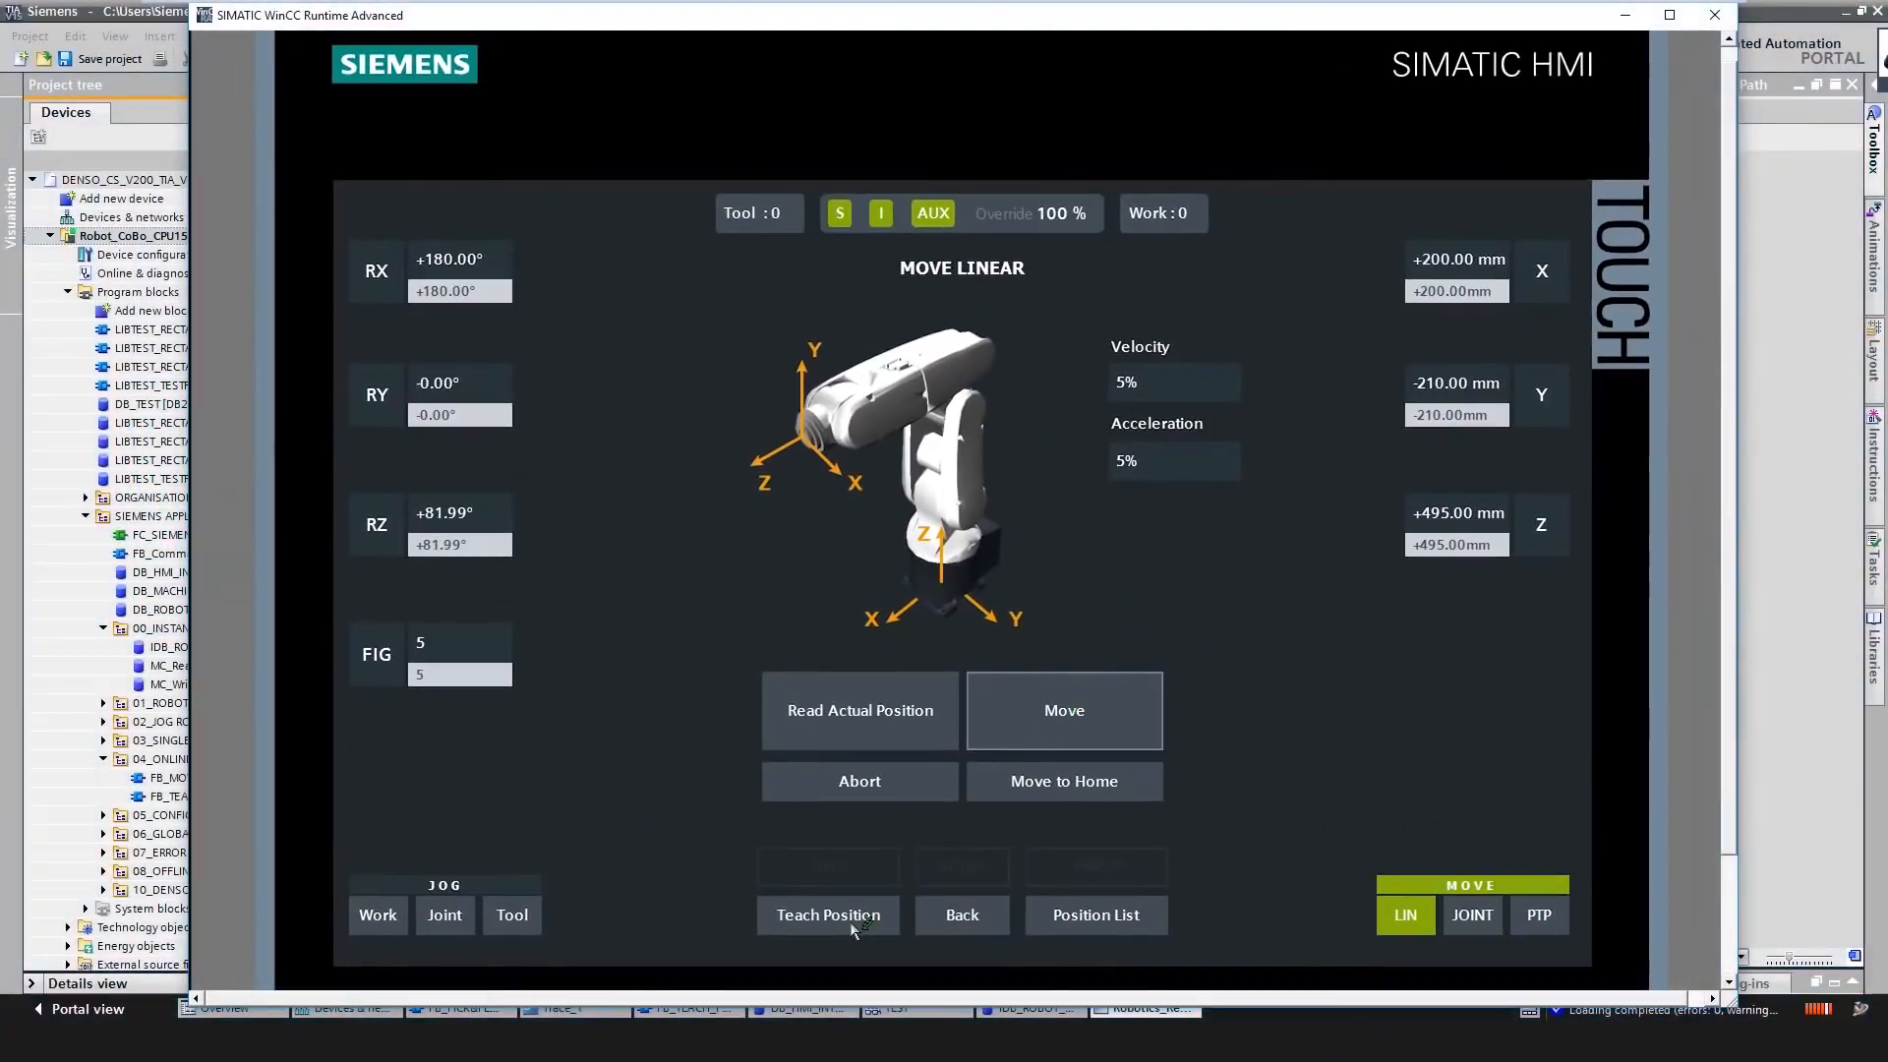
- Teach the current robot pose as global position 4 with the name "Prepick Pos 2"
click(847, 920)
click(994, 369)
click(944, 458)
click(896, 528)
text(repick Pos 2)
key(Return)
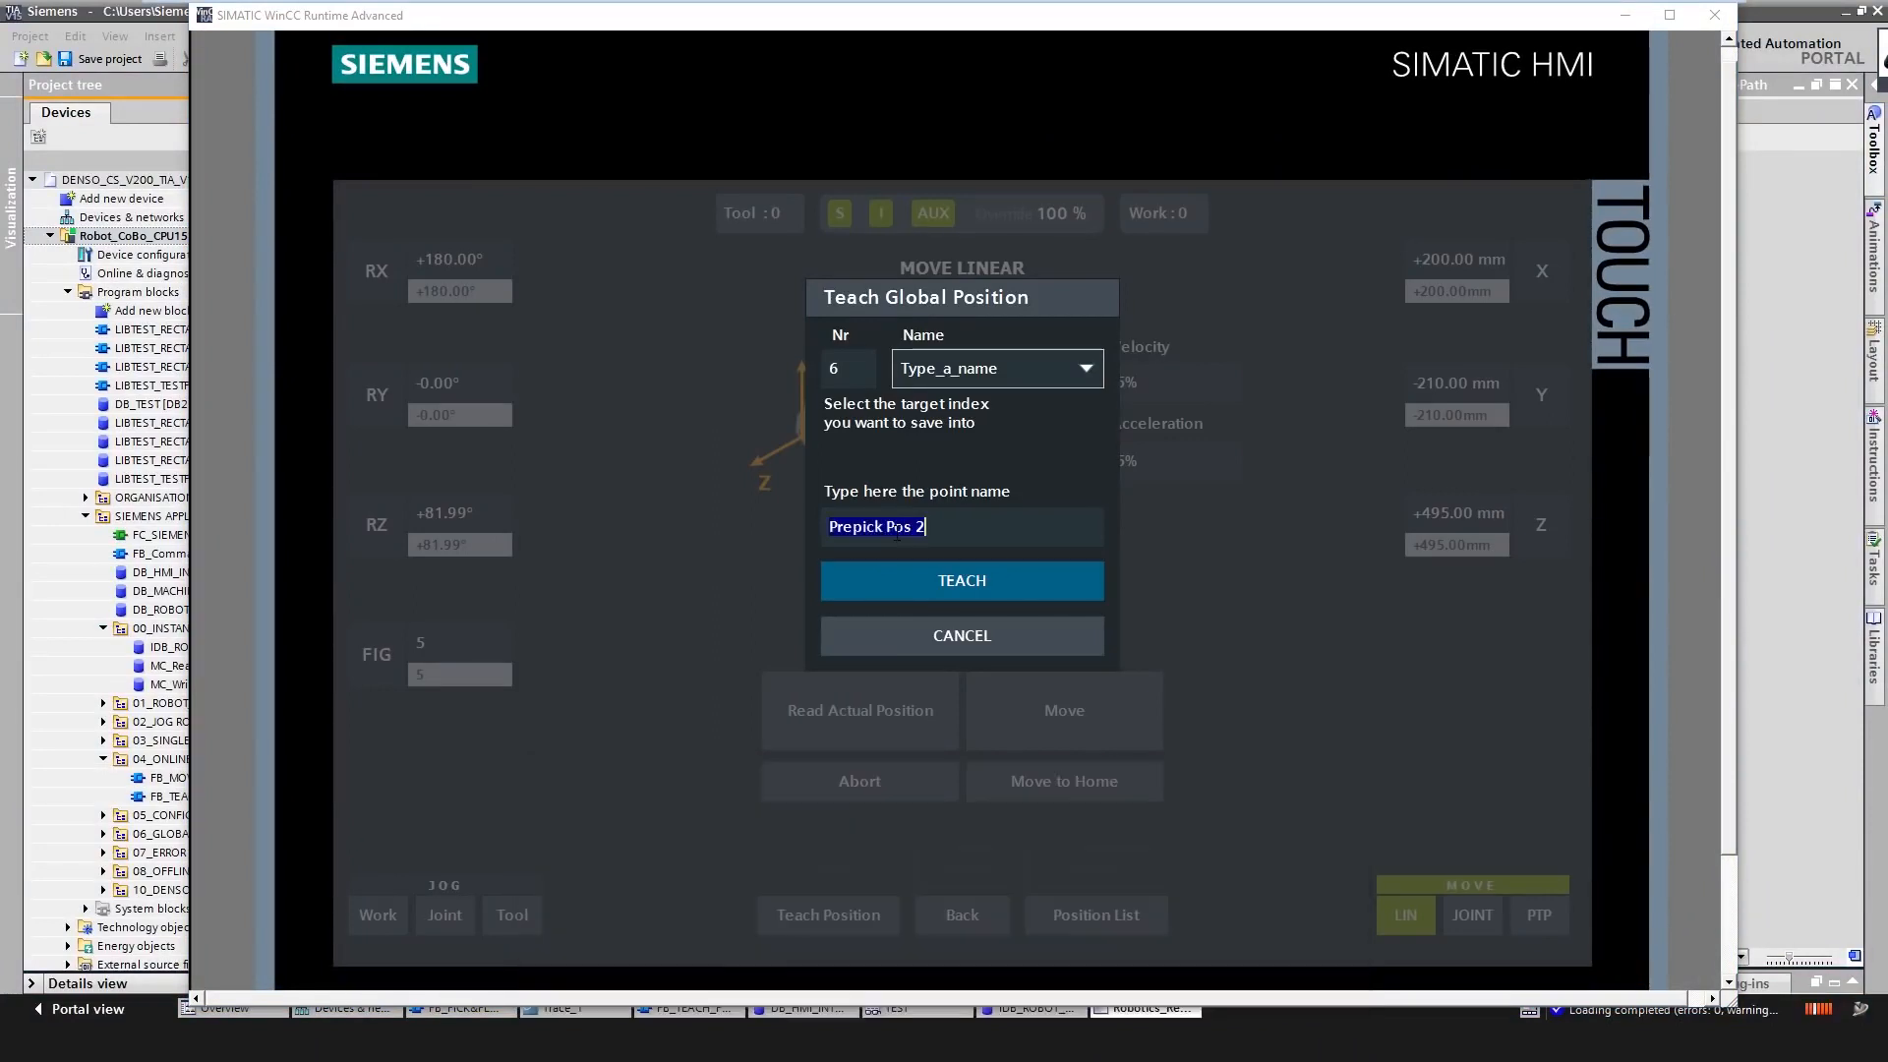
click(929, 587)
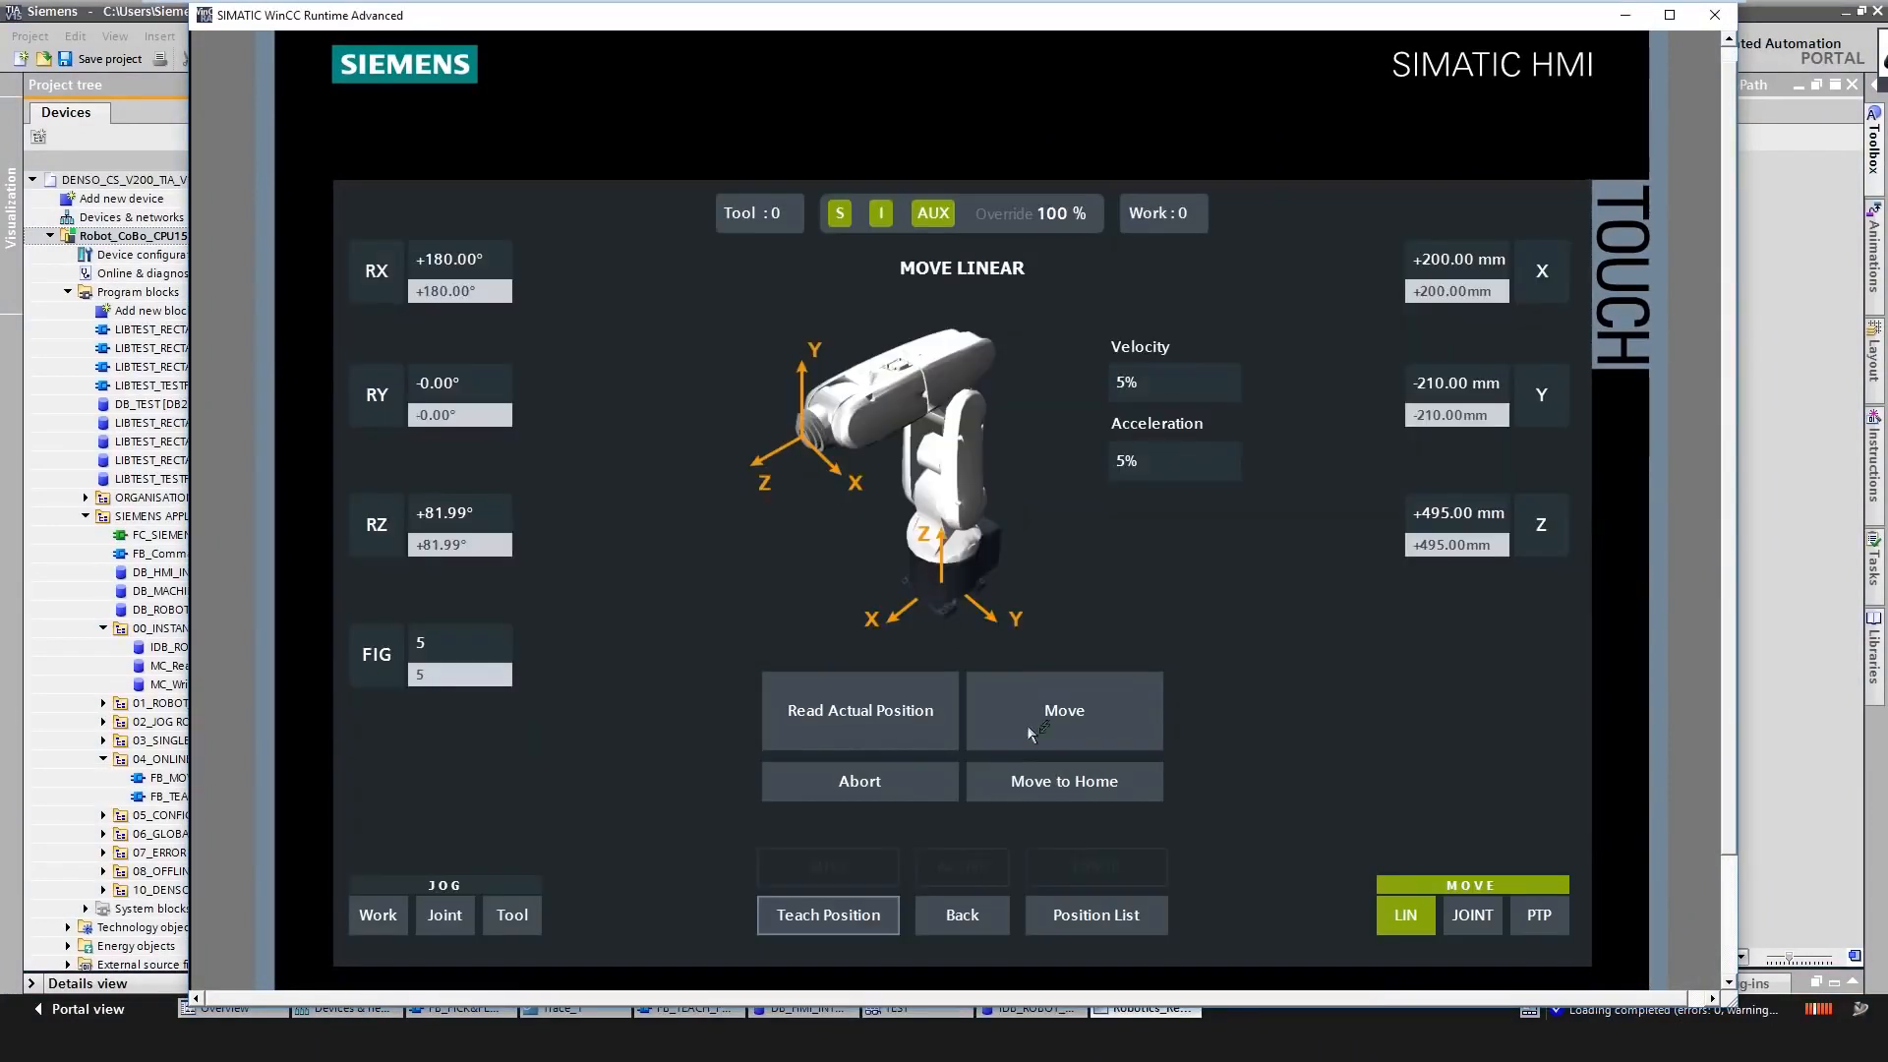
- Move the robot to the taught point Prepick Pos 1 from the global position list
click(1095, 916)
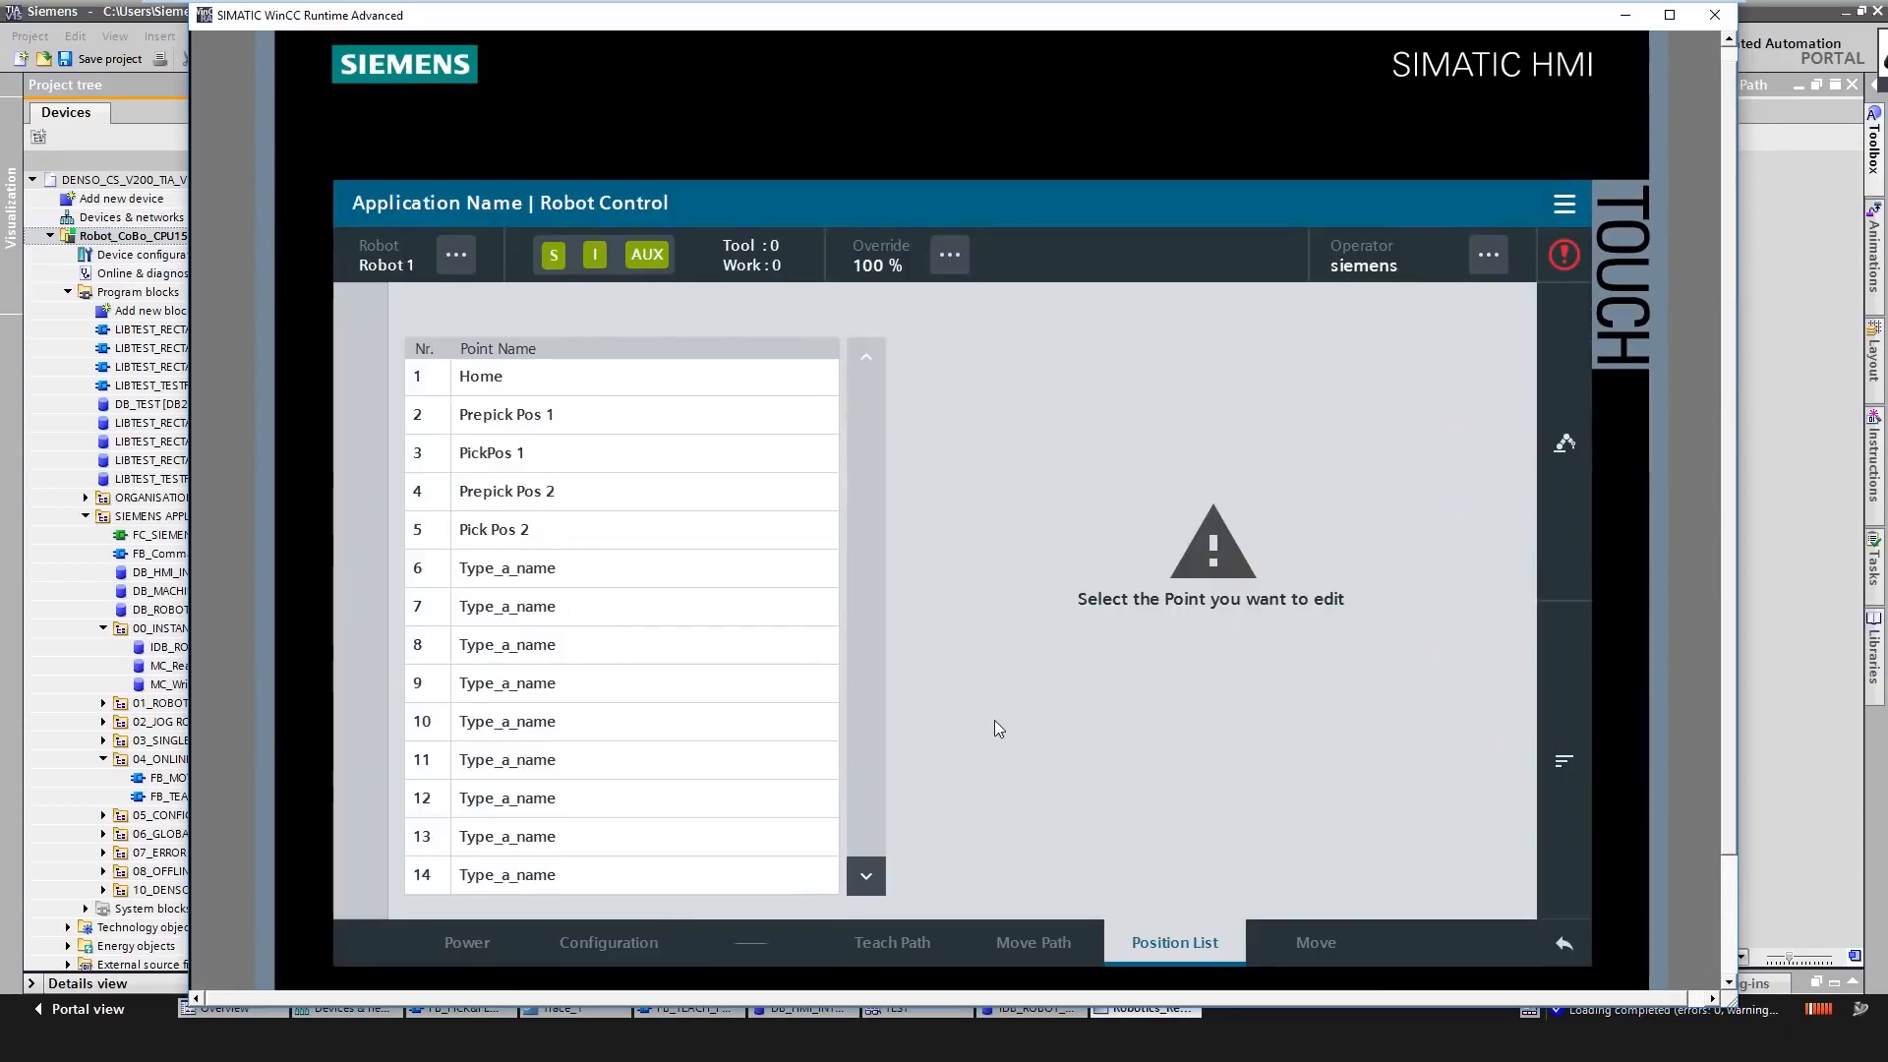
click(637, 379)
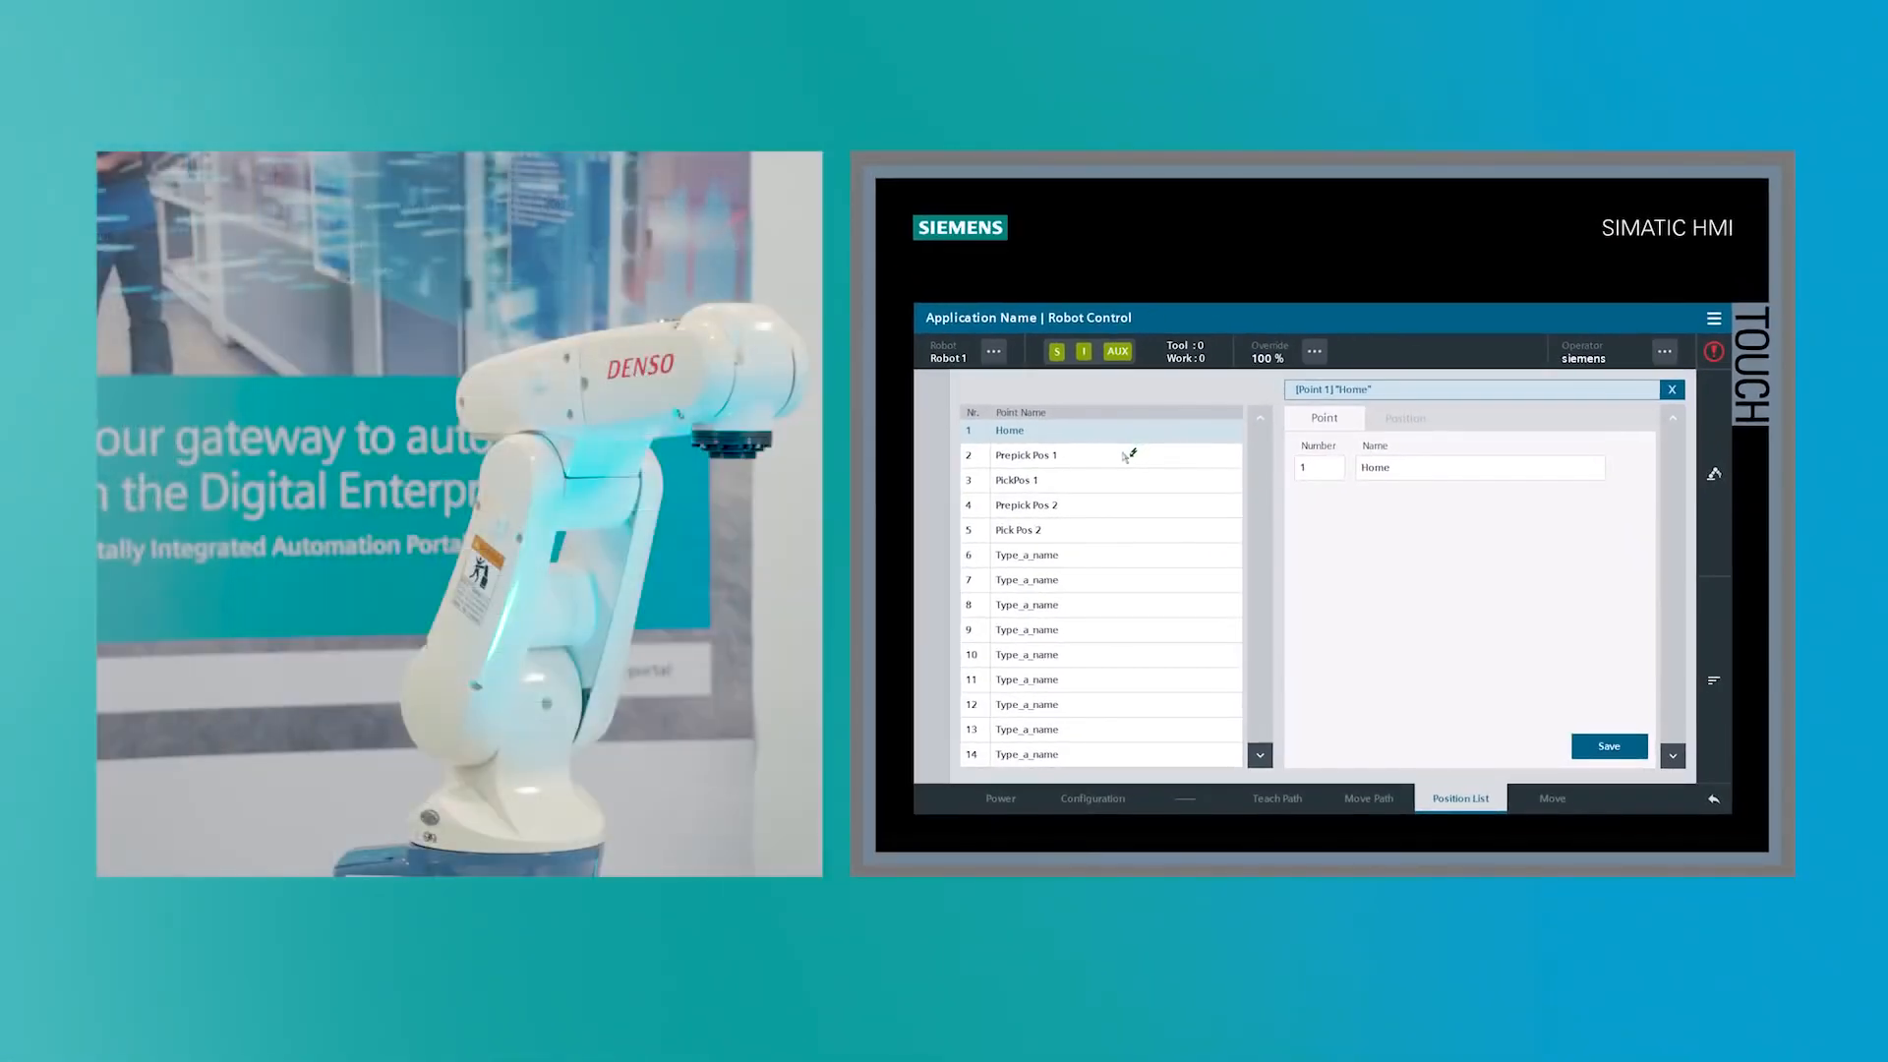
click(1127, 455)
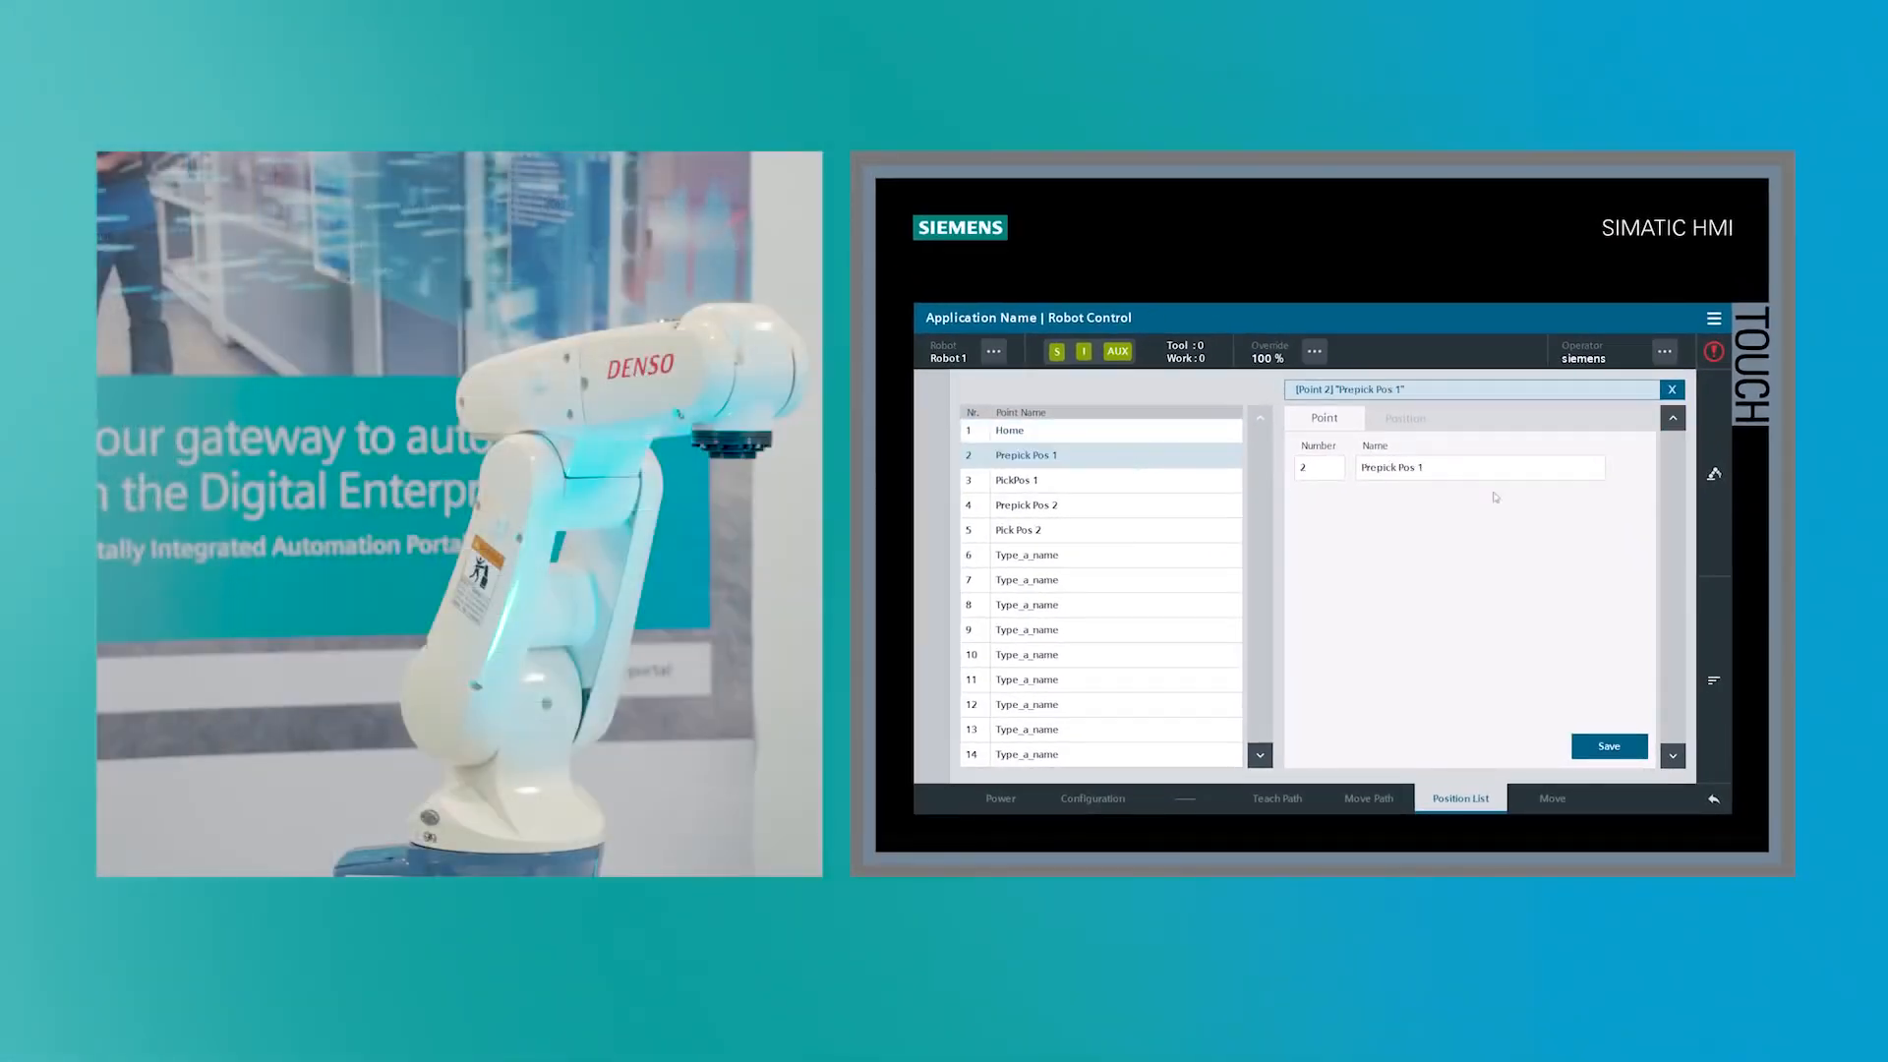
click(1713, 686)
click(1583, 502)
click(1295, 602)
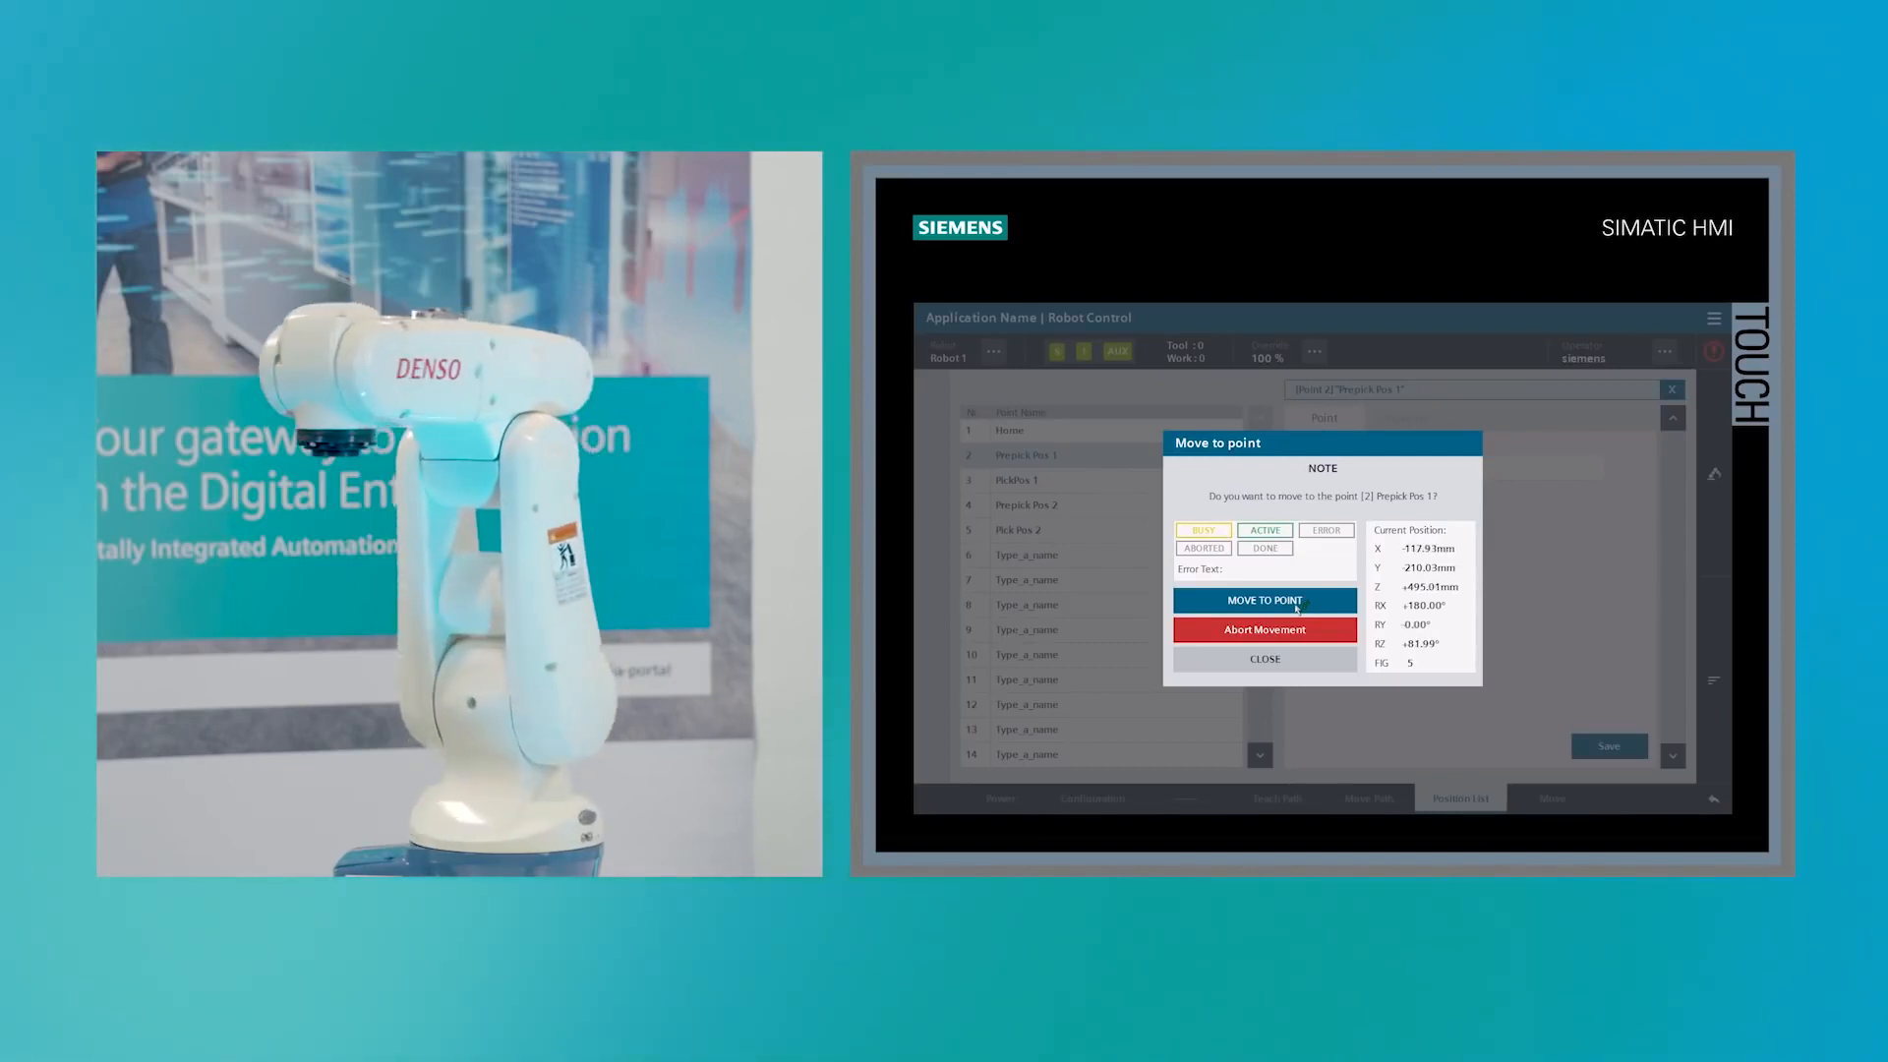
click(1273, 665)
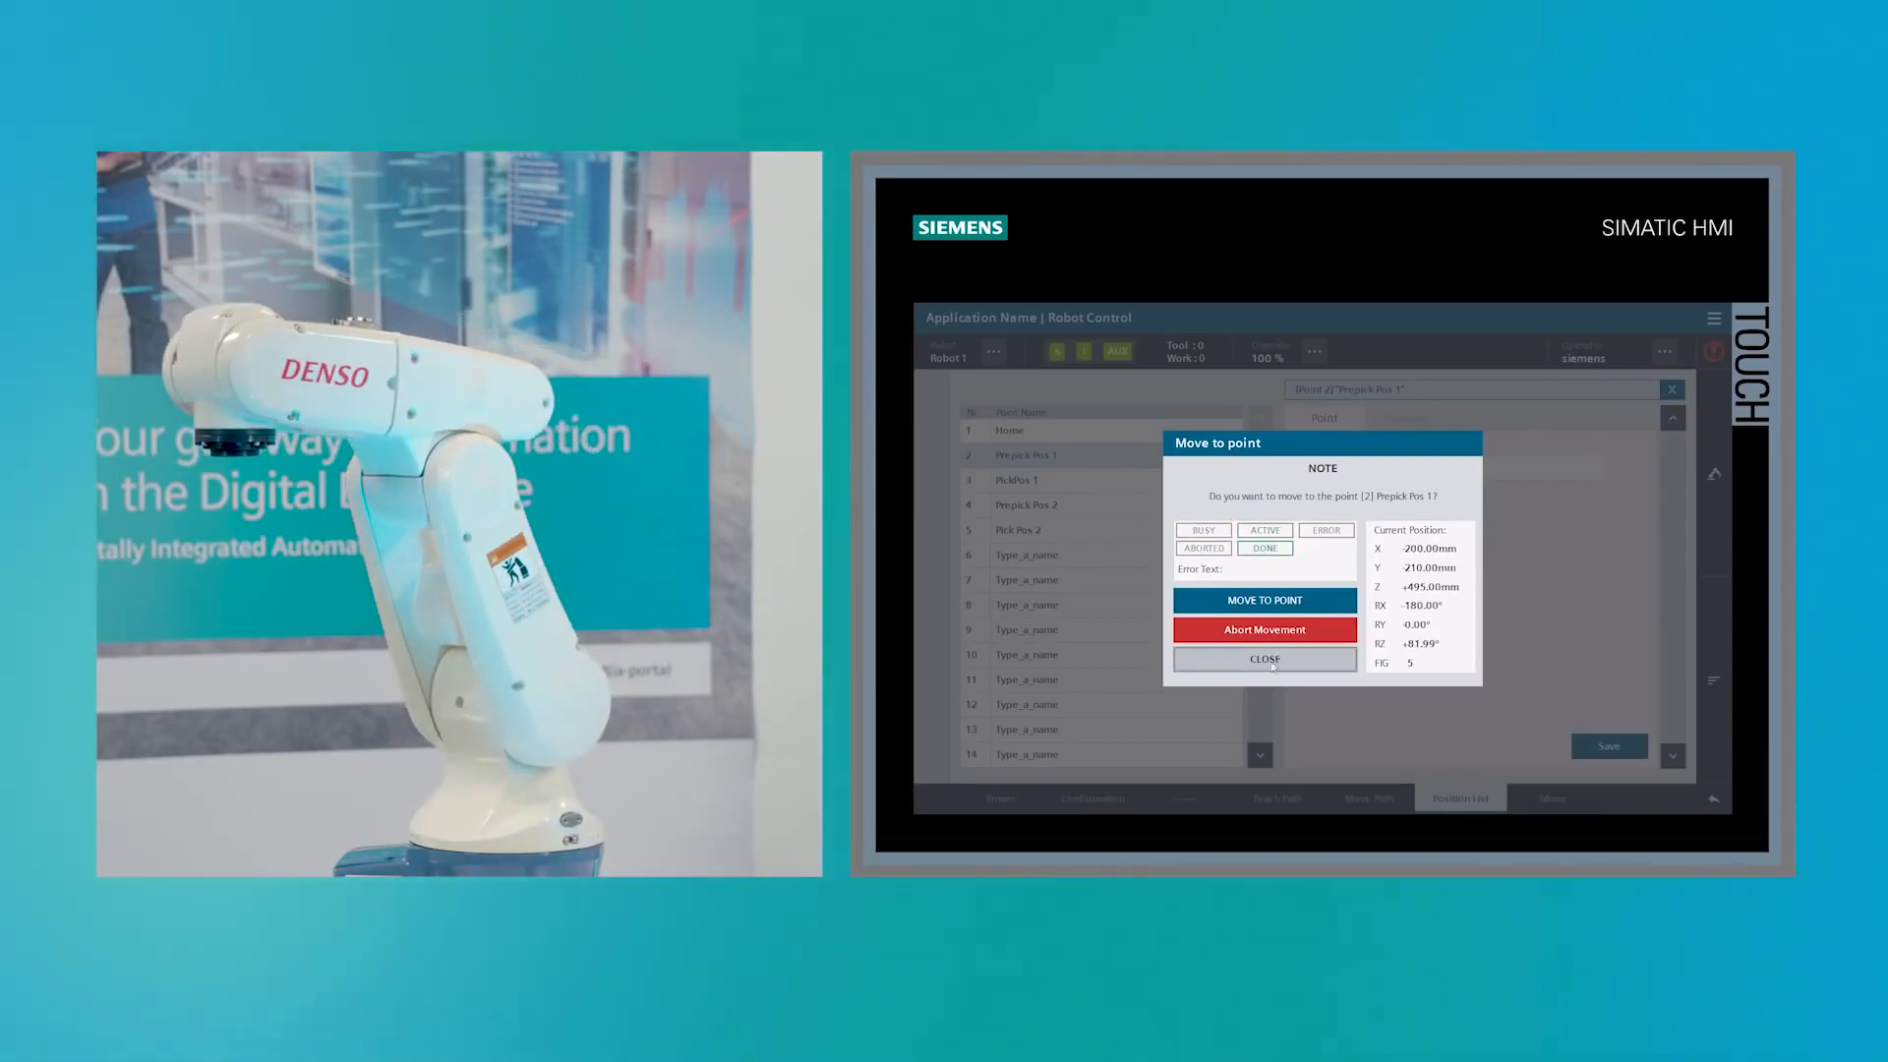
- Move the robot to the taught point Pick Pos 2 from the global position list
click(1144, 535)
click(1714, 644)
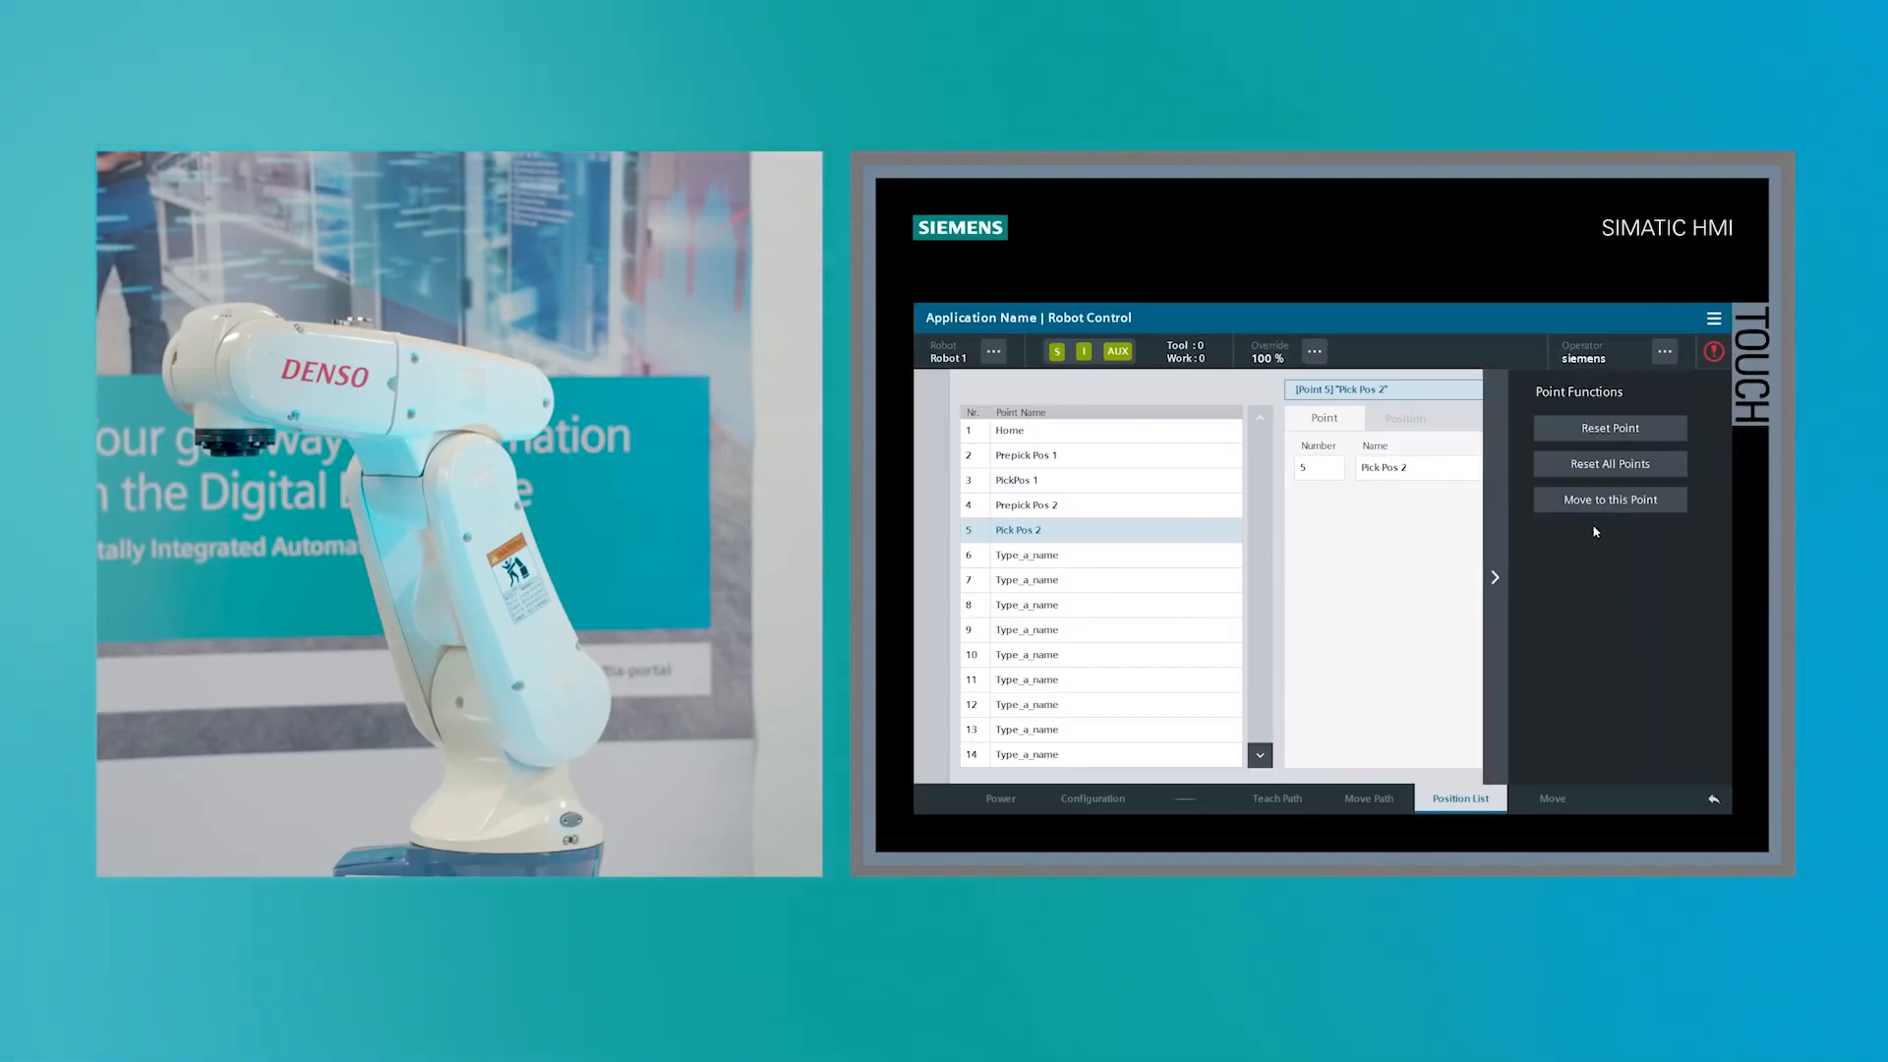
click(1582, 511)
click(1323, 610)
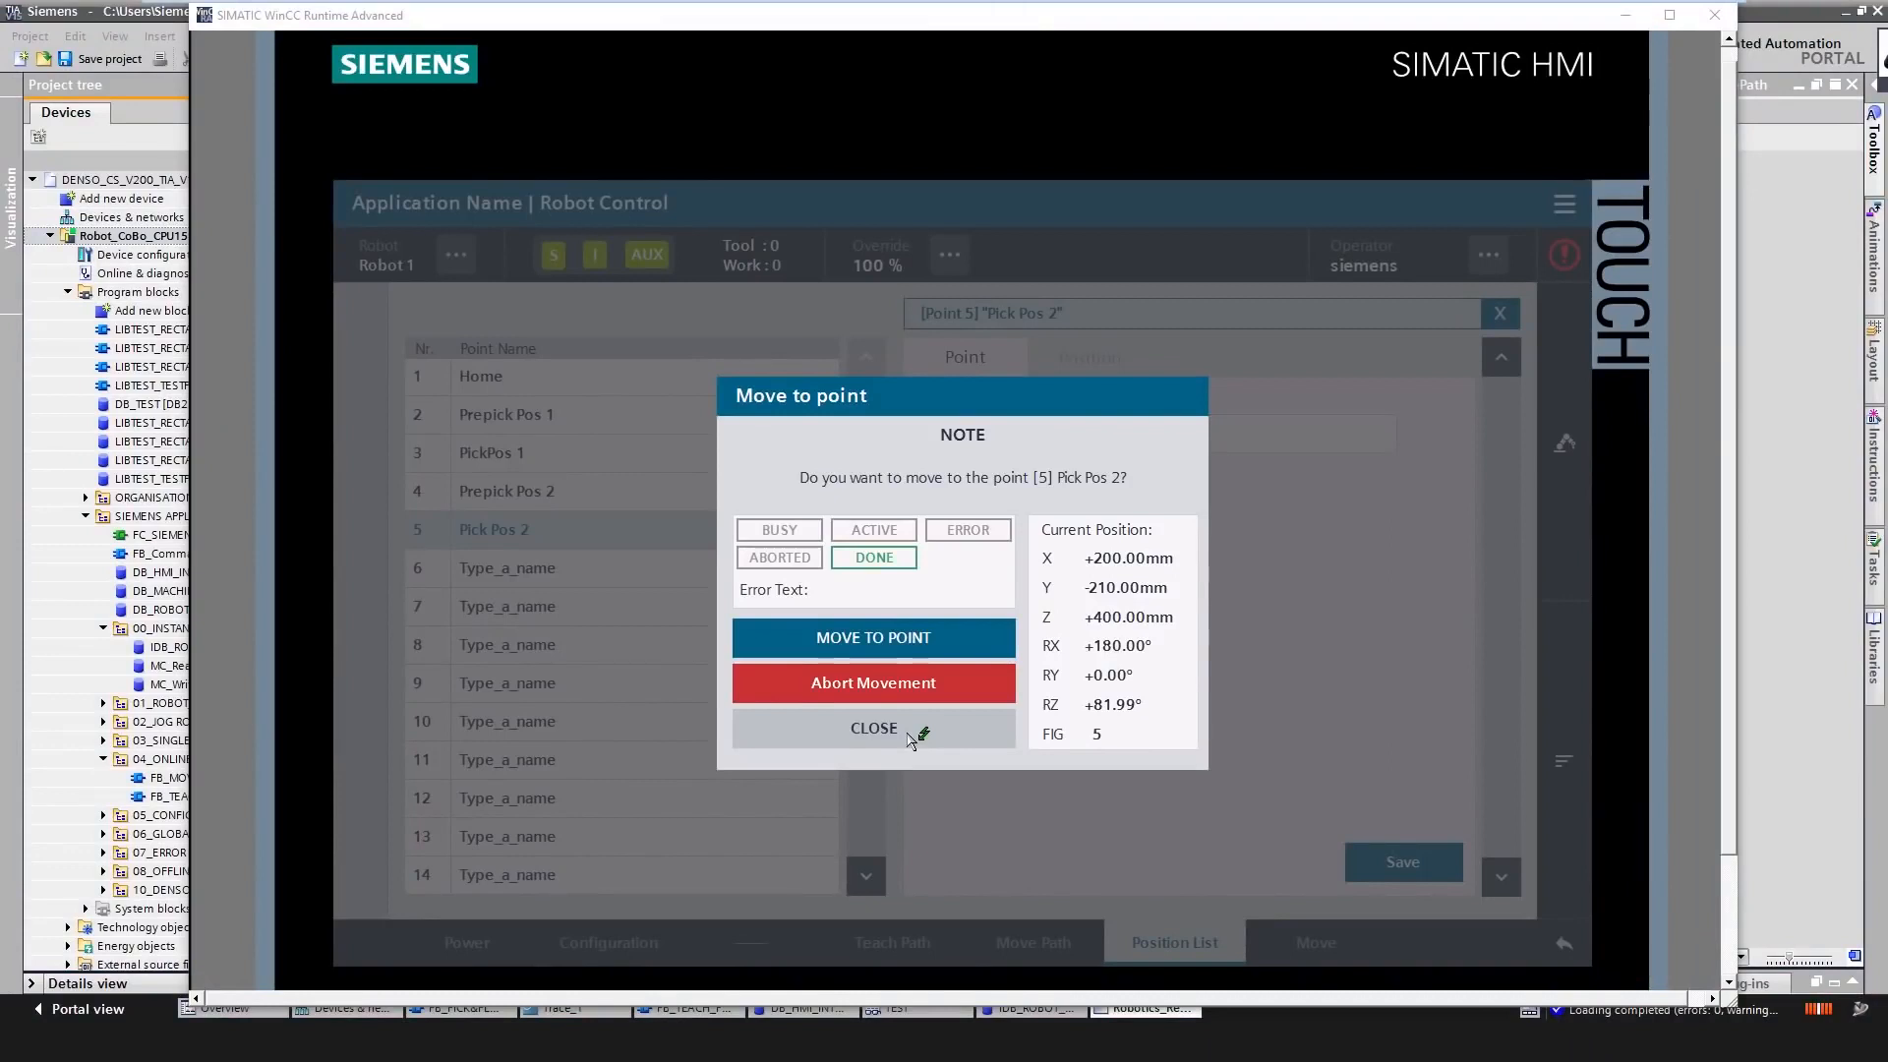
click(908, 734)
- Copy the global point Home into point 1 of the path "Pfad 1"
click(952, 920)
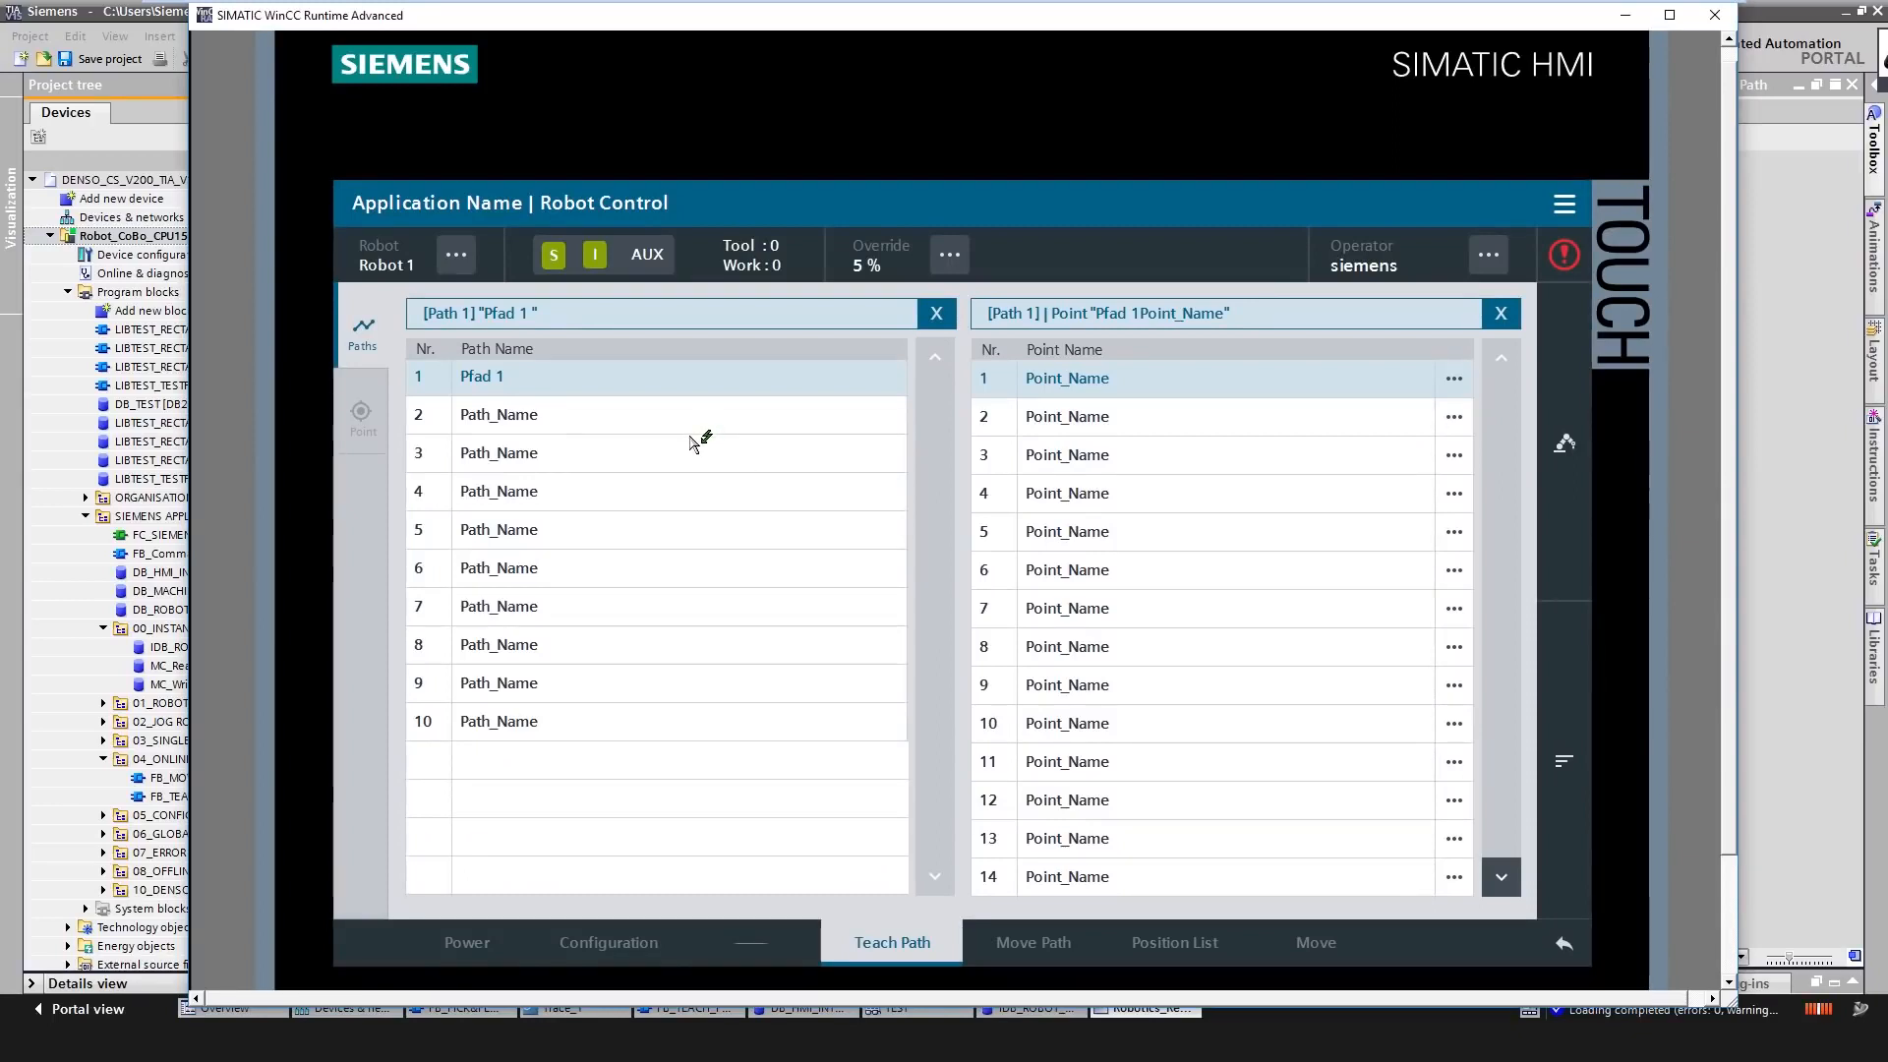
click(1560, 765)
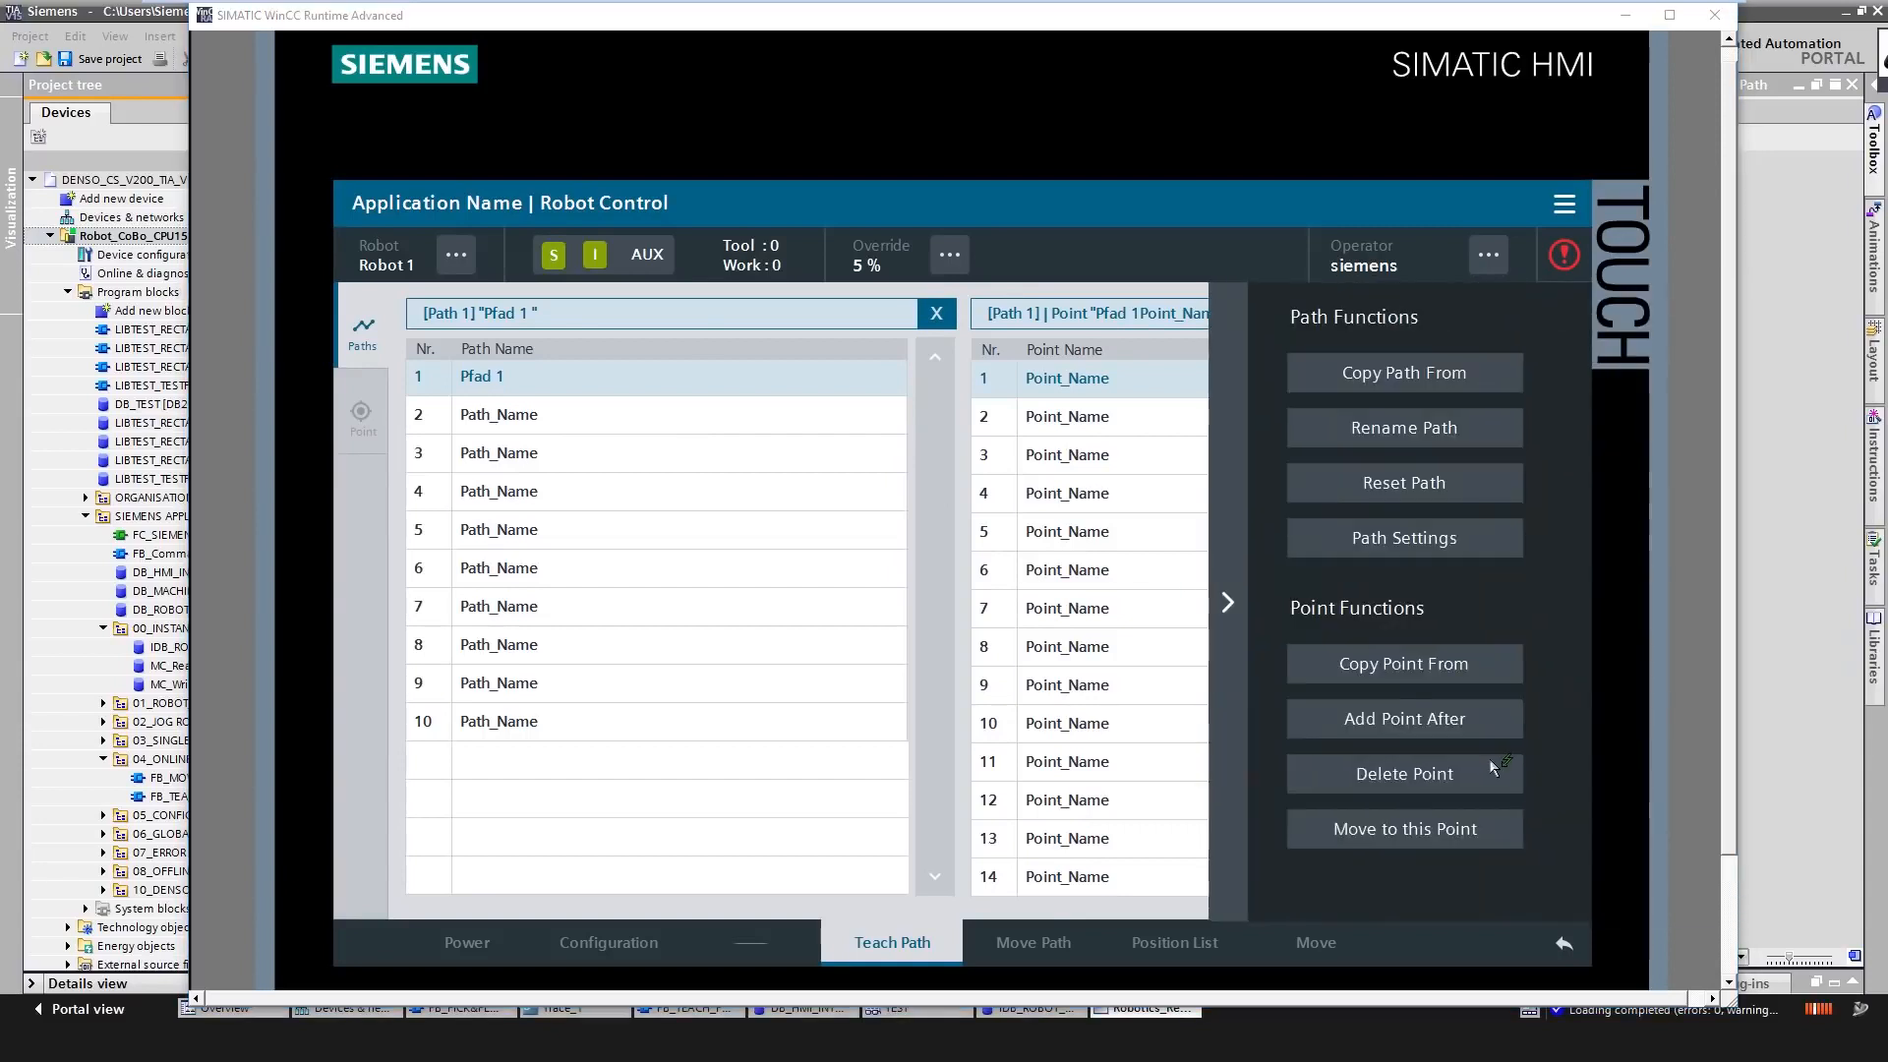
click(1377, 670)
click(1033, 451)
click(986, 545)
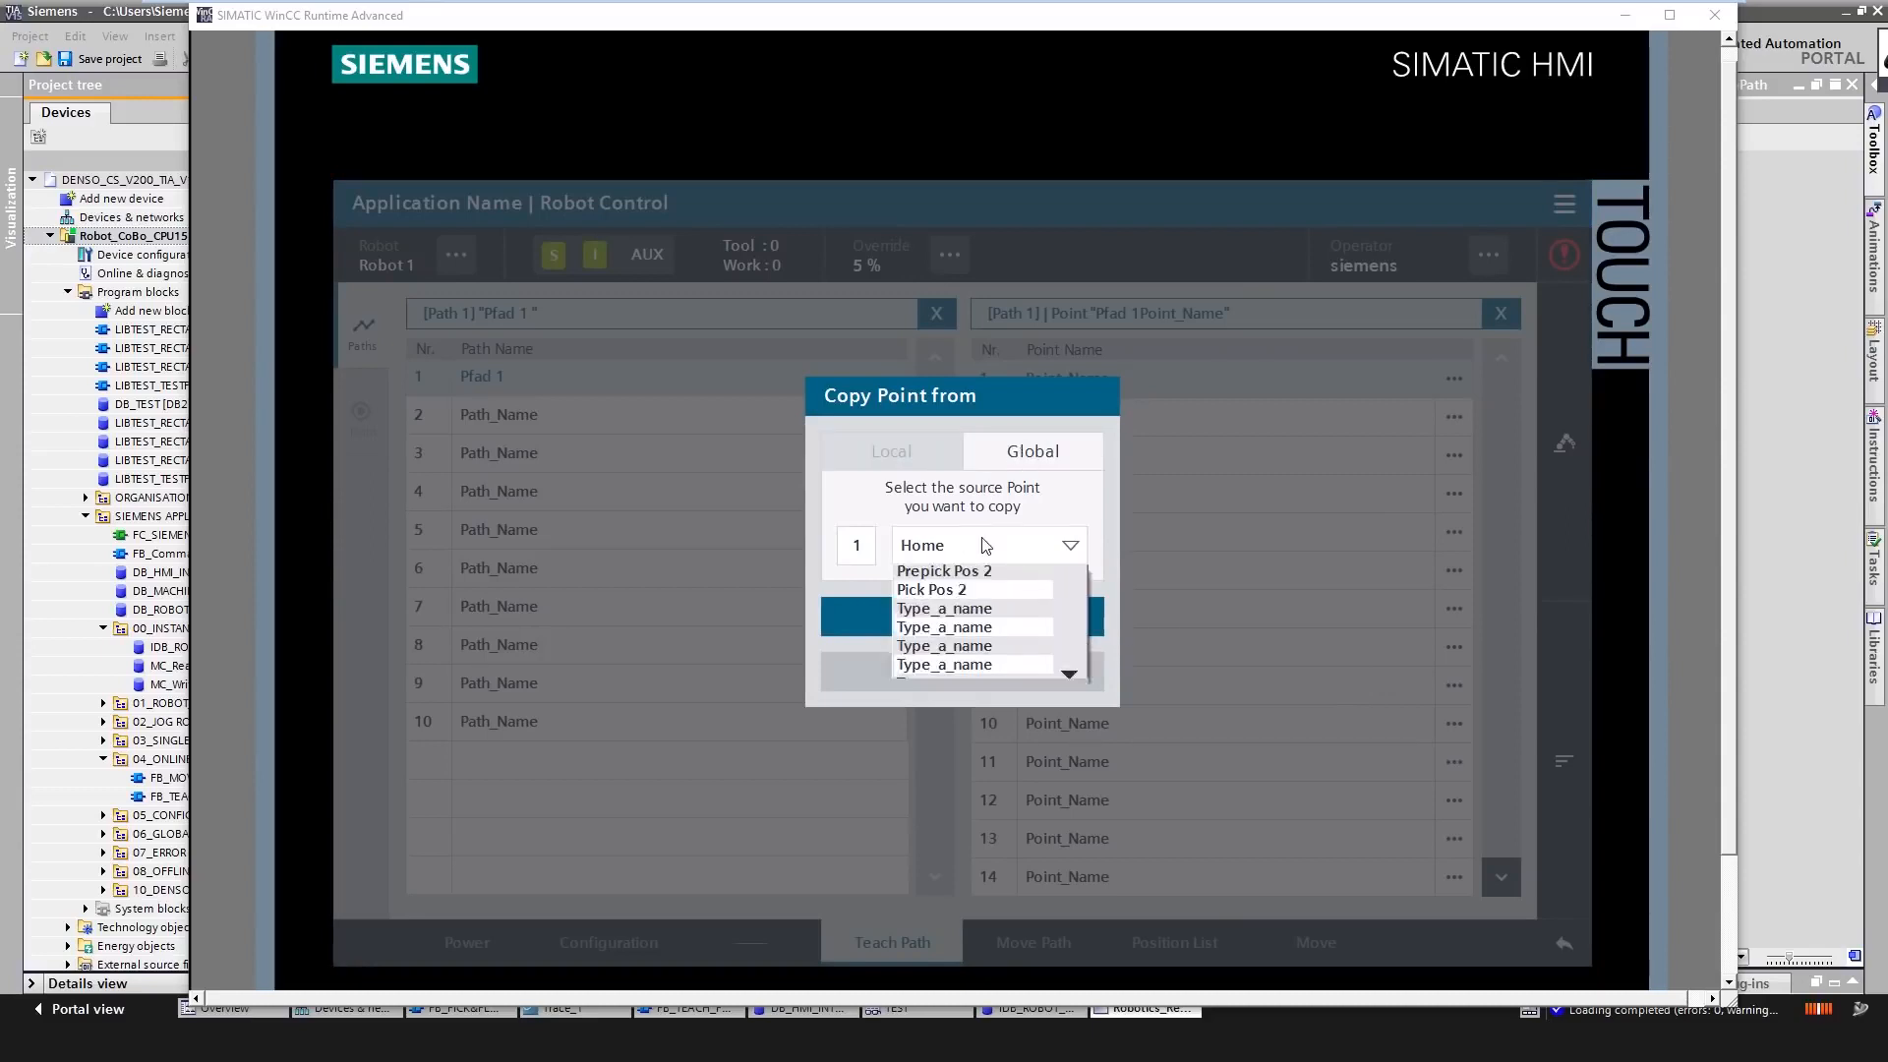
click(977, 576)
click(998, 618)
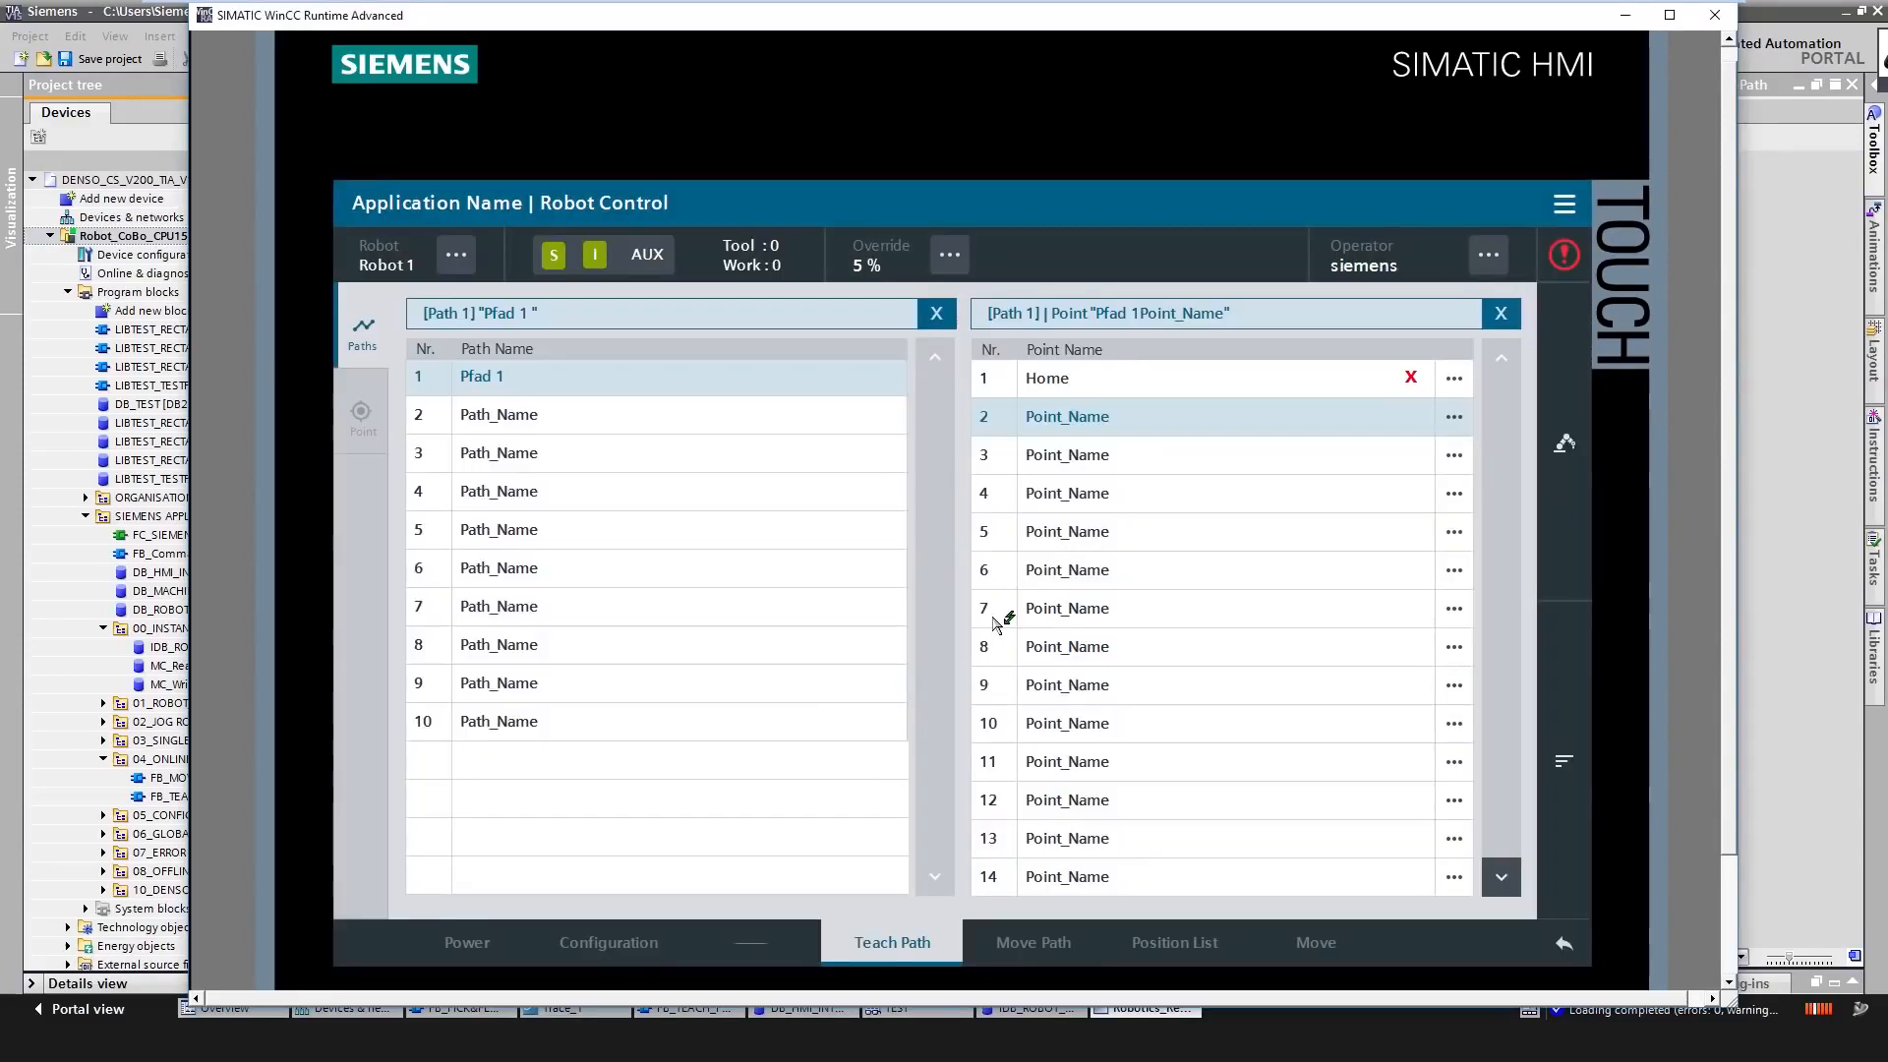
- Copy the global point Prepick Pos 1 into point 2 of the path "Pfad 1"
click(1564, 762)
click(1367, 671)
click(1042, 562)
click(1023, 595)
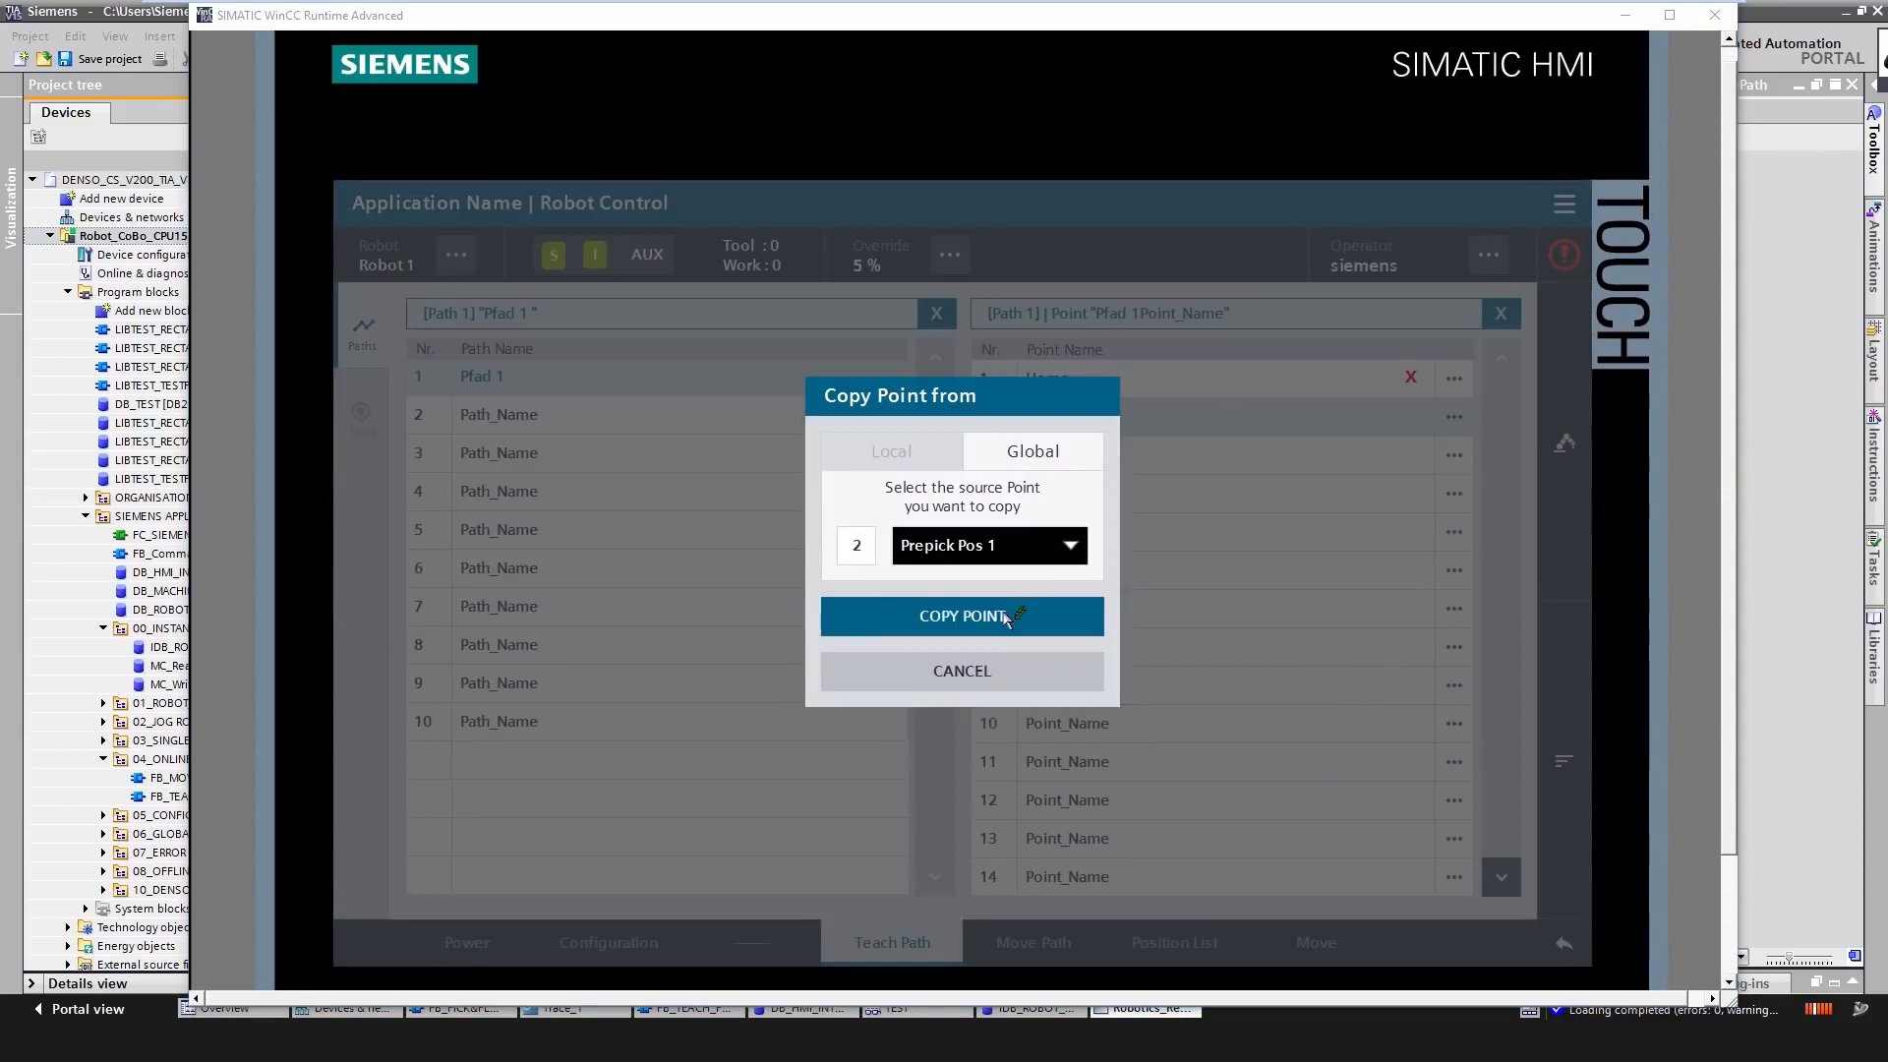
click(1005, 617)
- Copy the global point PickPos 1 into point 3 of the path "Pfad 1"
click(1564, 762)
click(1357, 678)
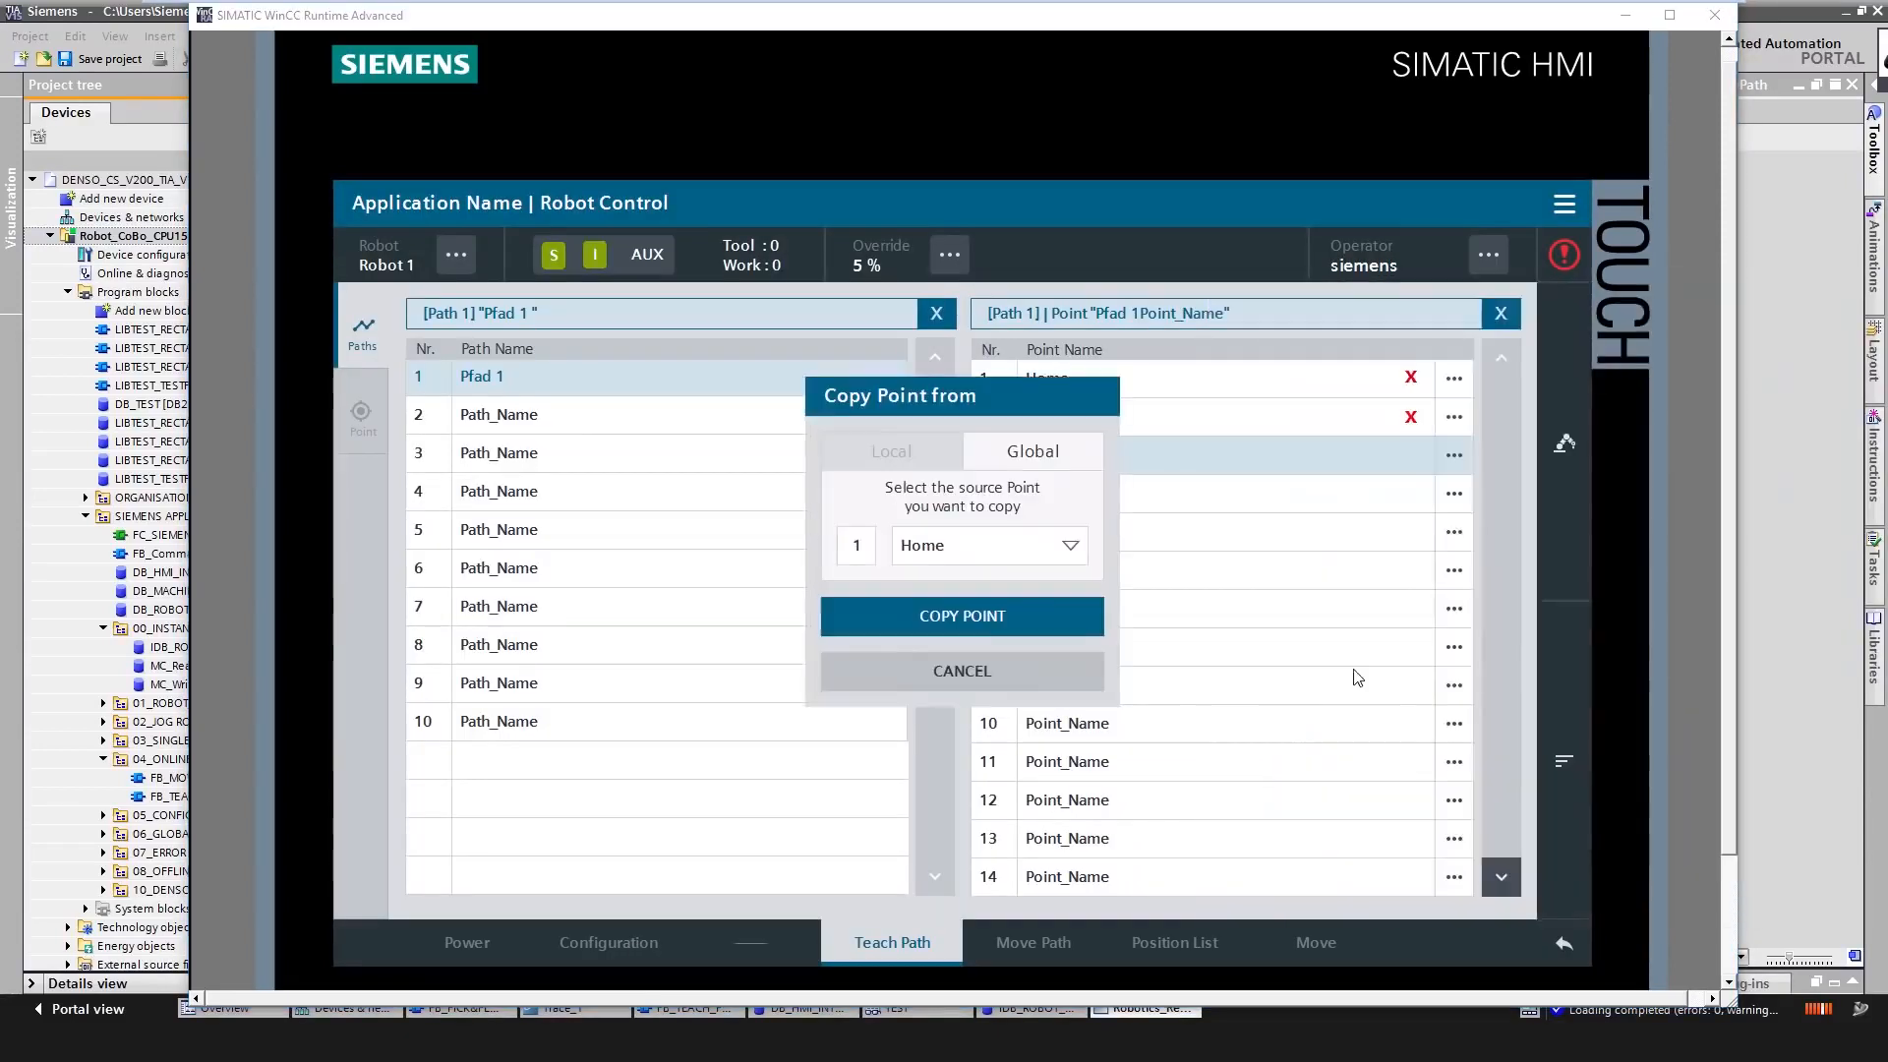
click(1043, 554)
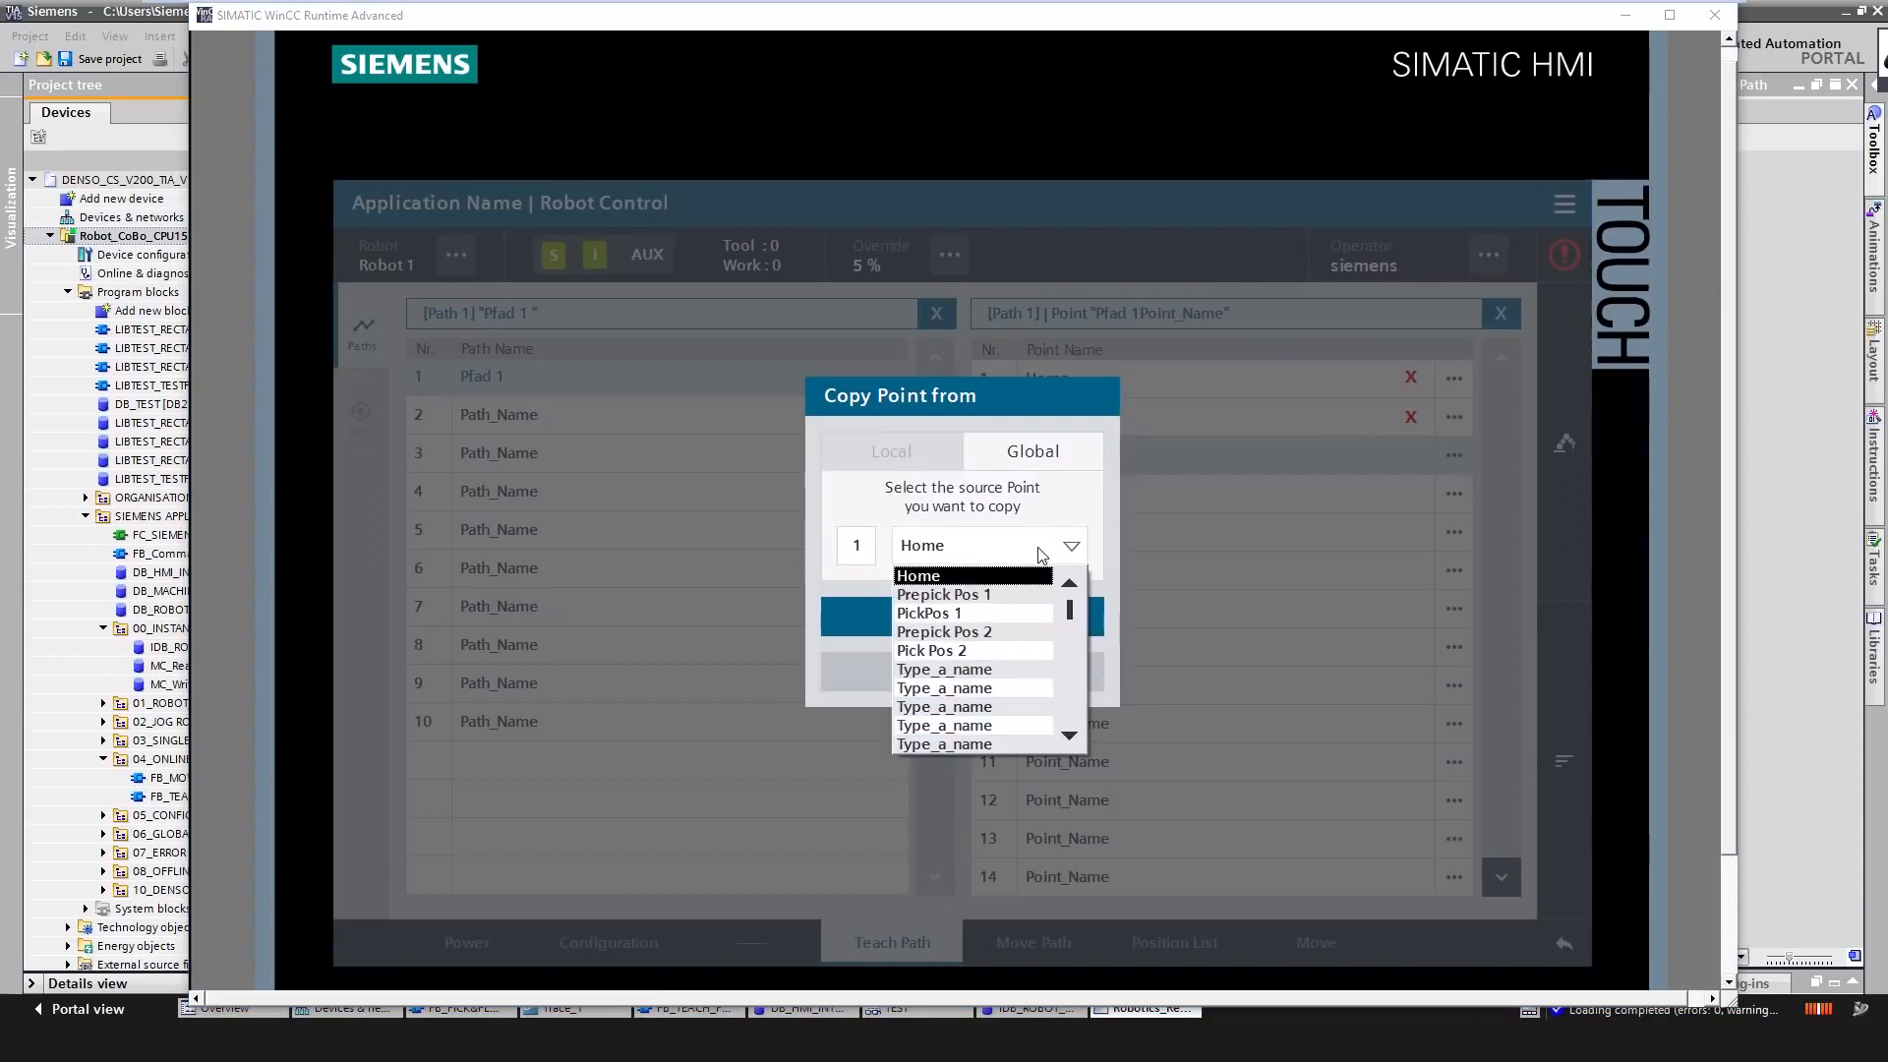
click(1011, 612)
click(1005, 620)
- Copy the global point Prepick Pos 1 into point 4 of the path "Pfad 1"
click(1564, 761)
click(1408, 669)
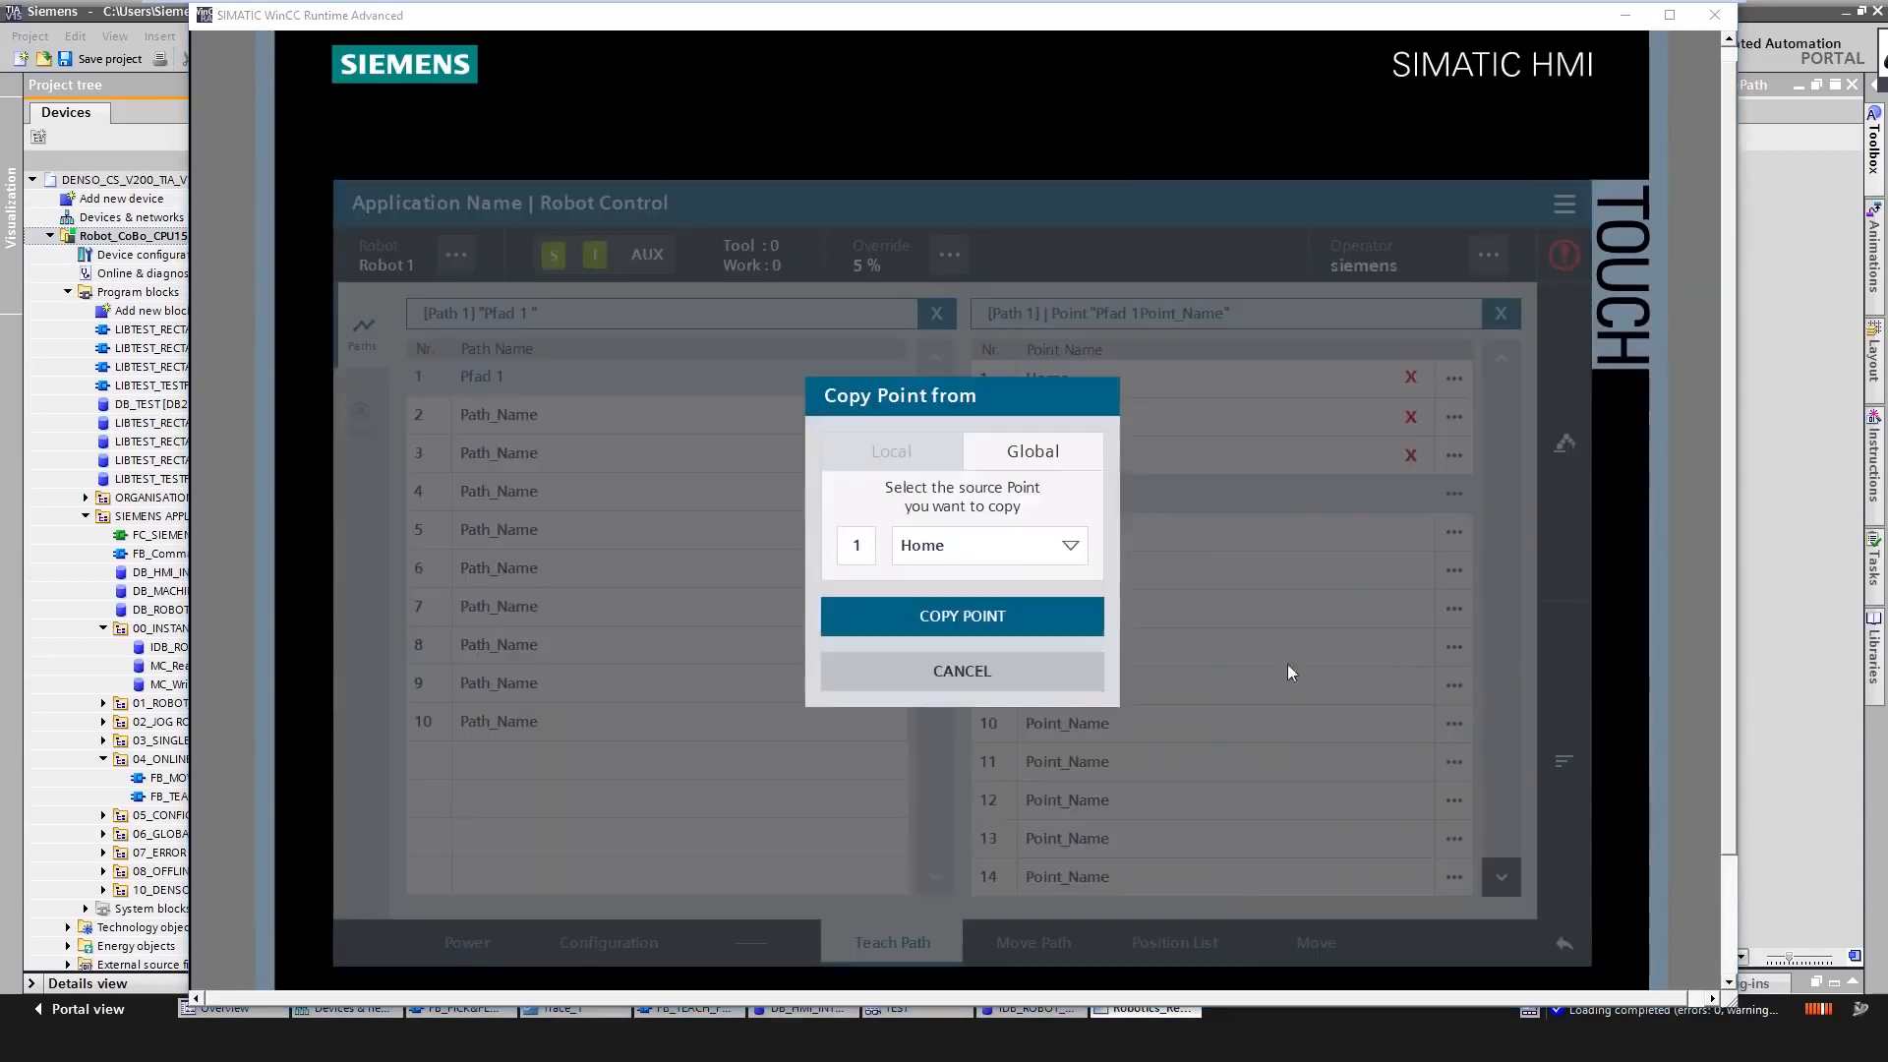
click(974, 562)
click(974, 596)
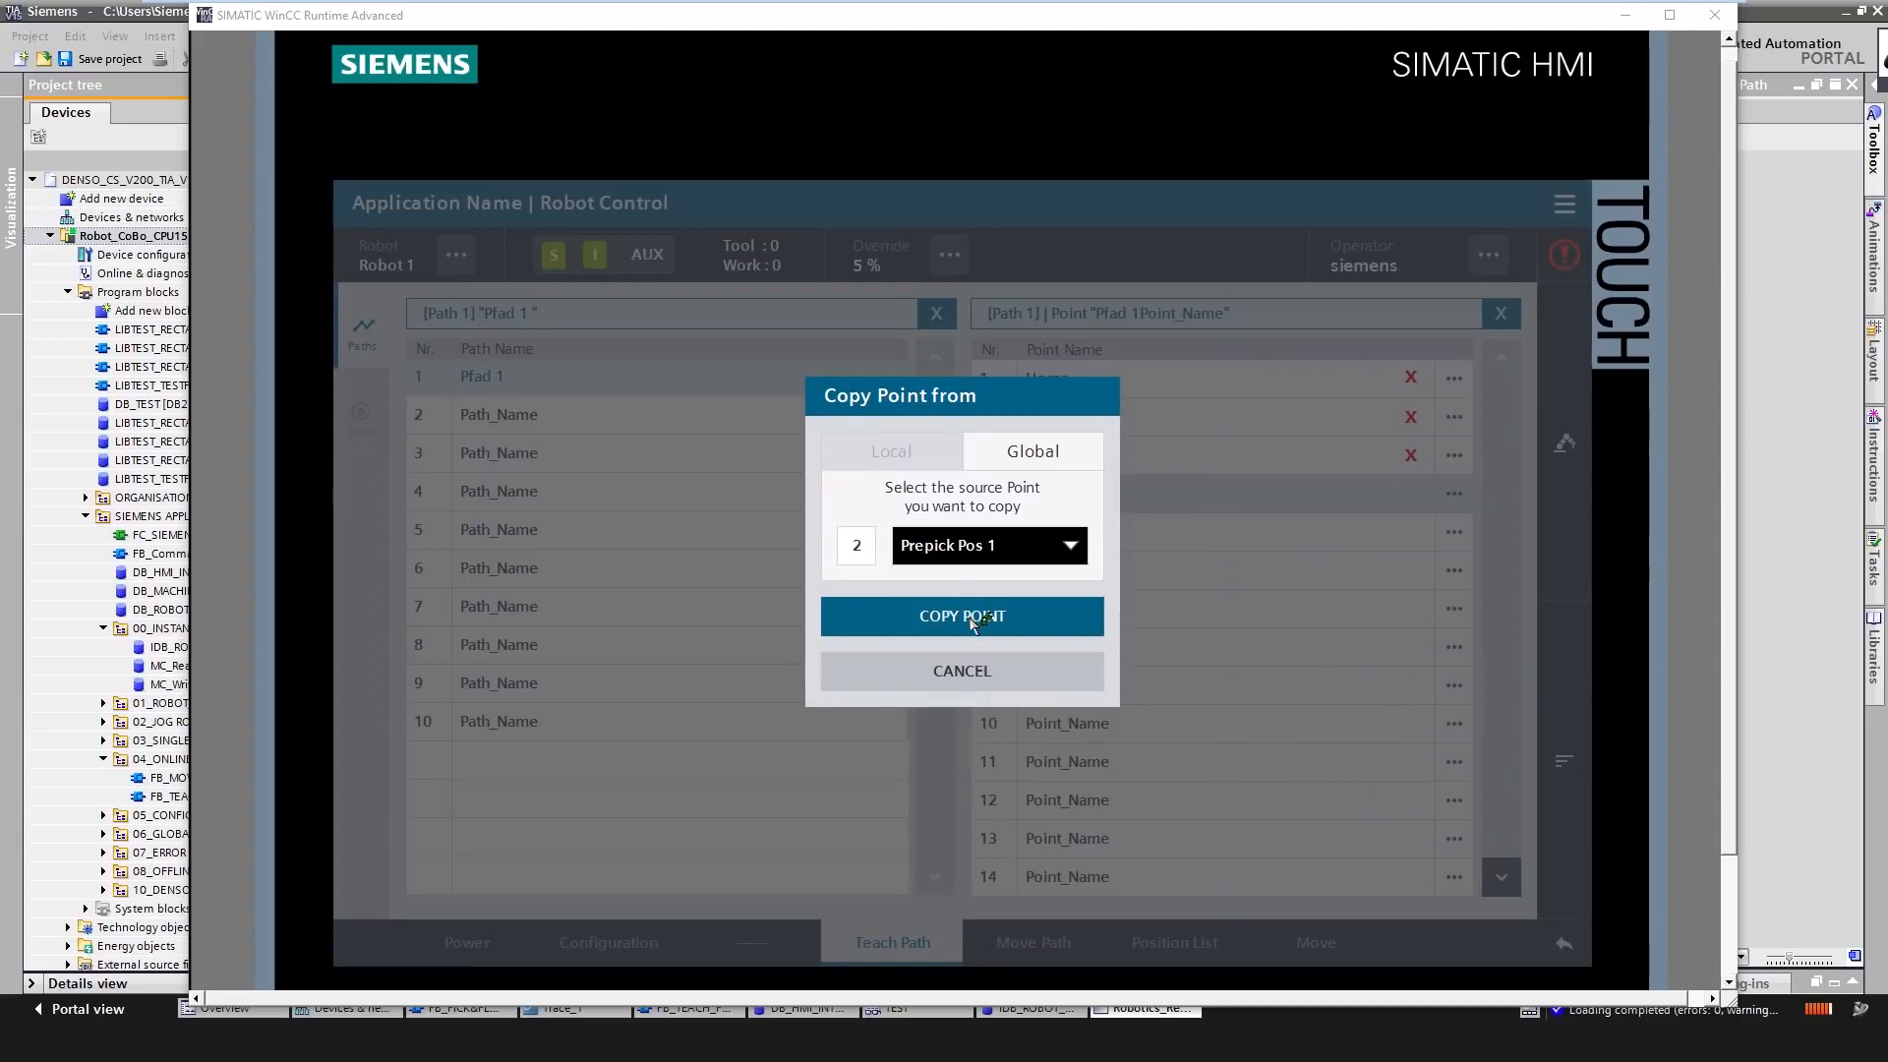
click(972, 619)
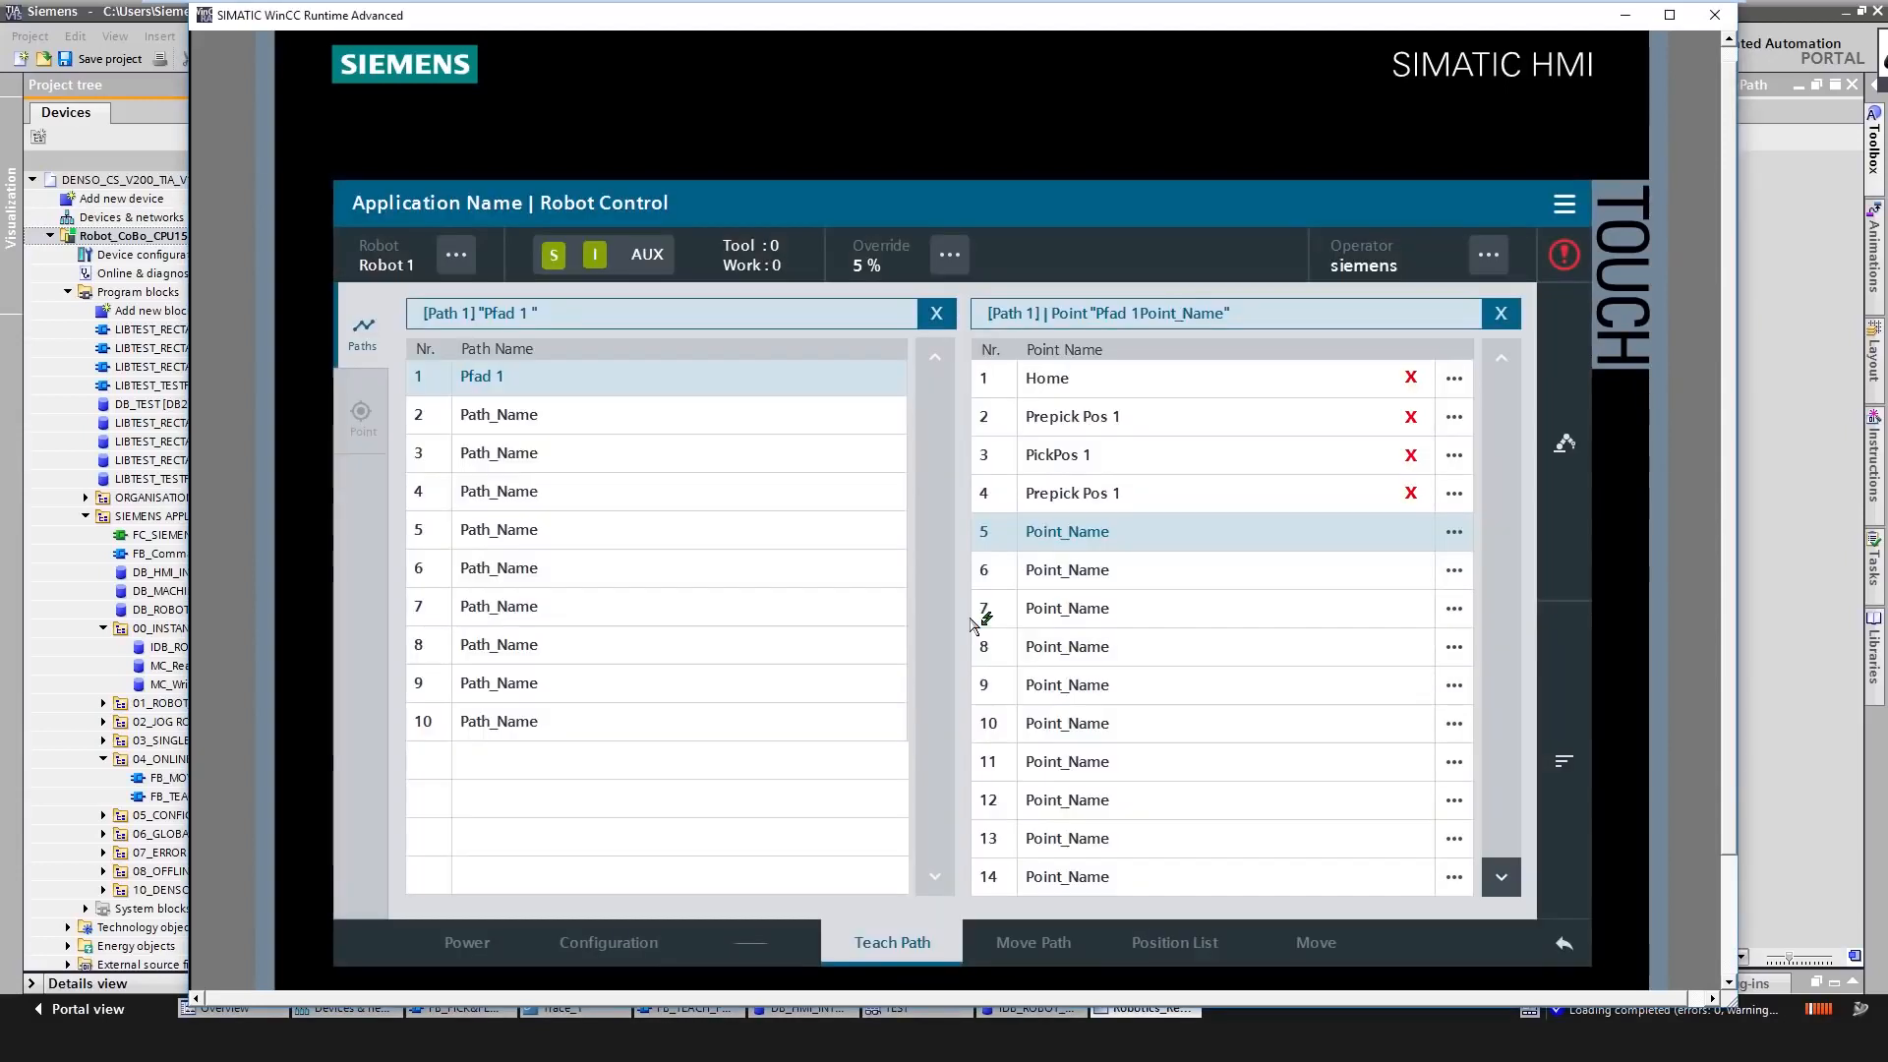
- Copy the global point Prepick Pos 2 into point 5 of the path "Pfad 1"
click(1566, 767)
click(1367, 674)
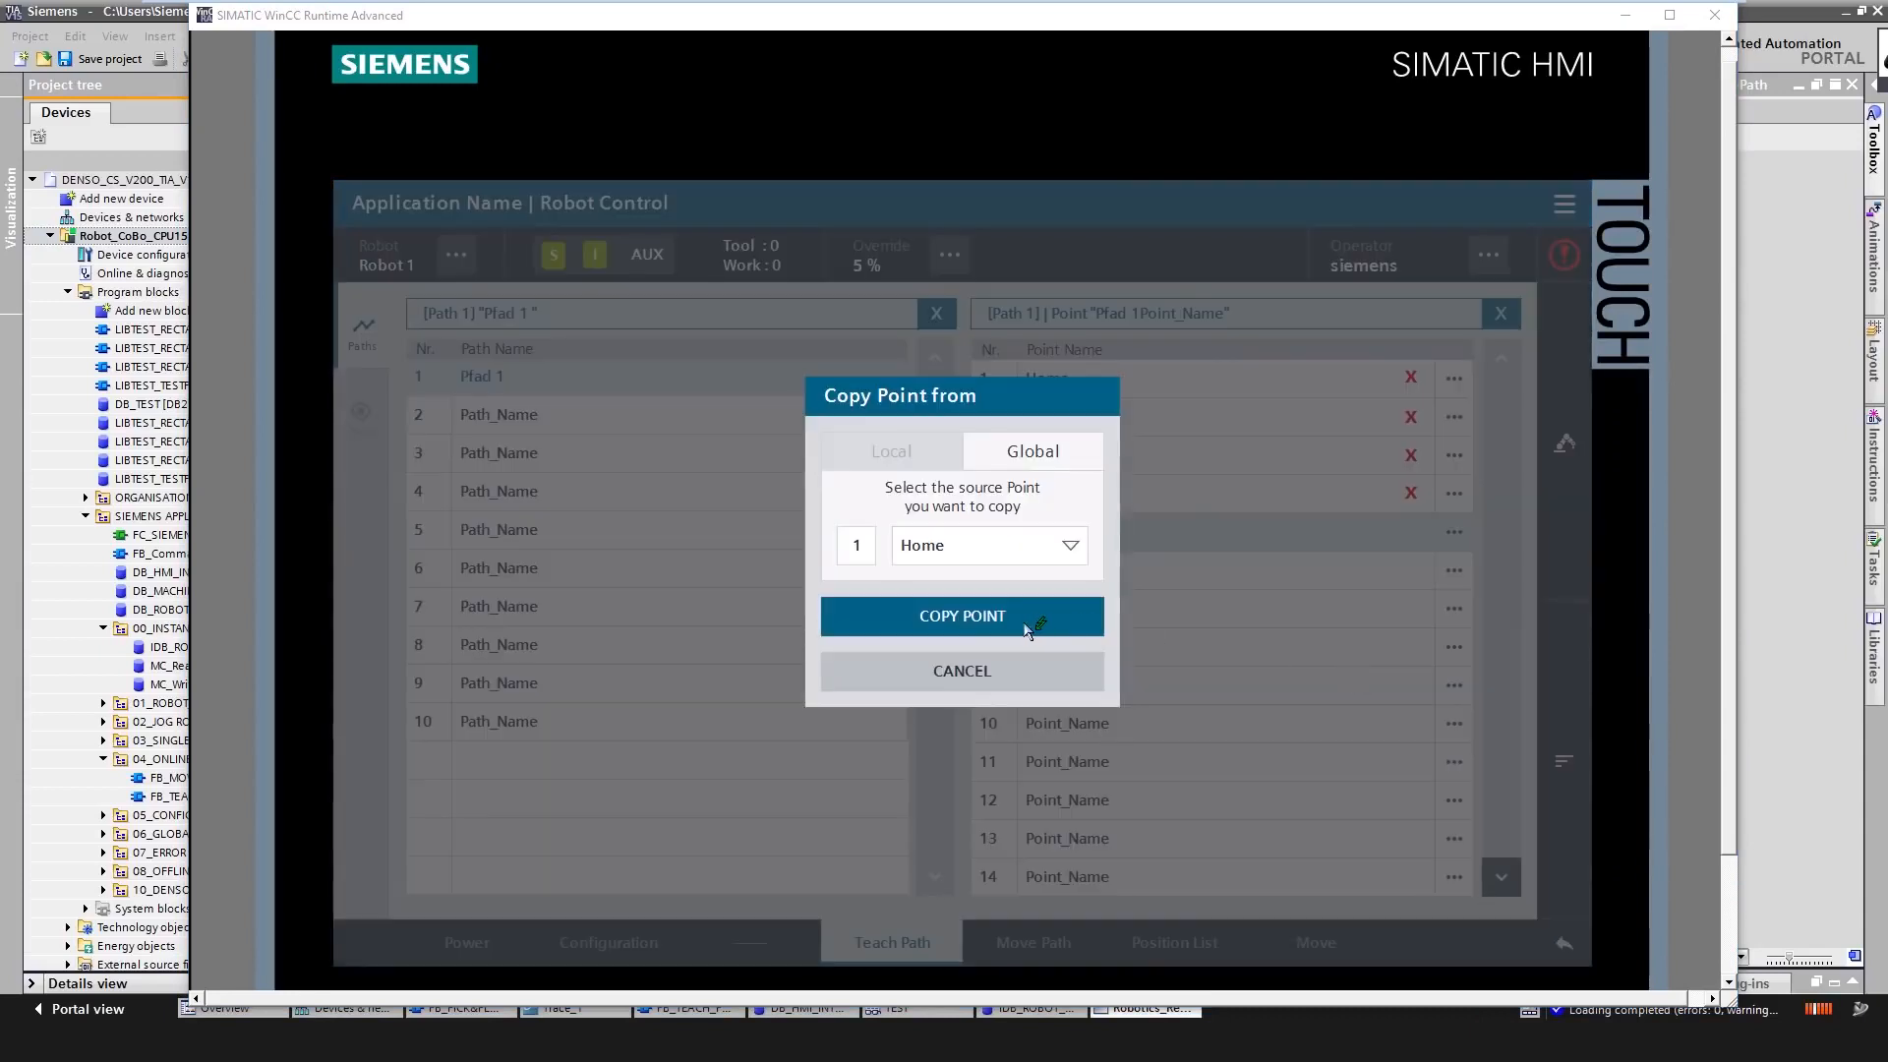
click(1013, 556)
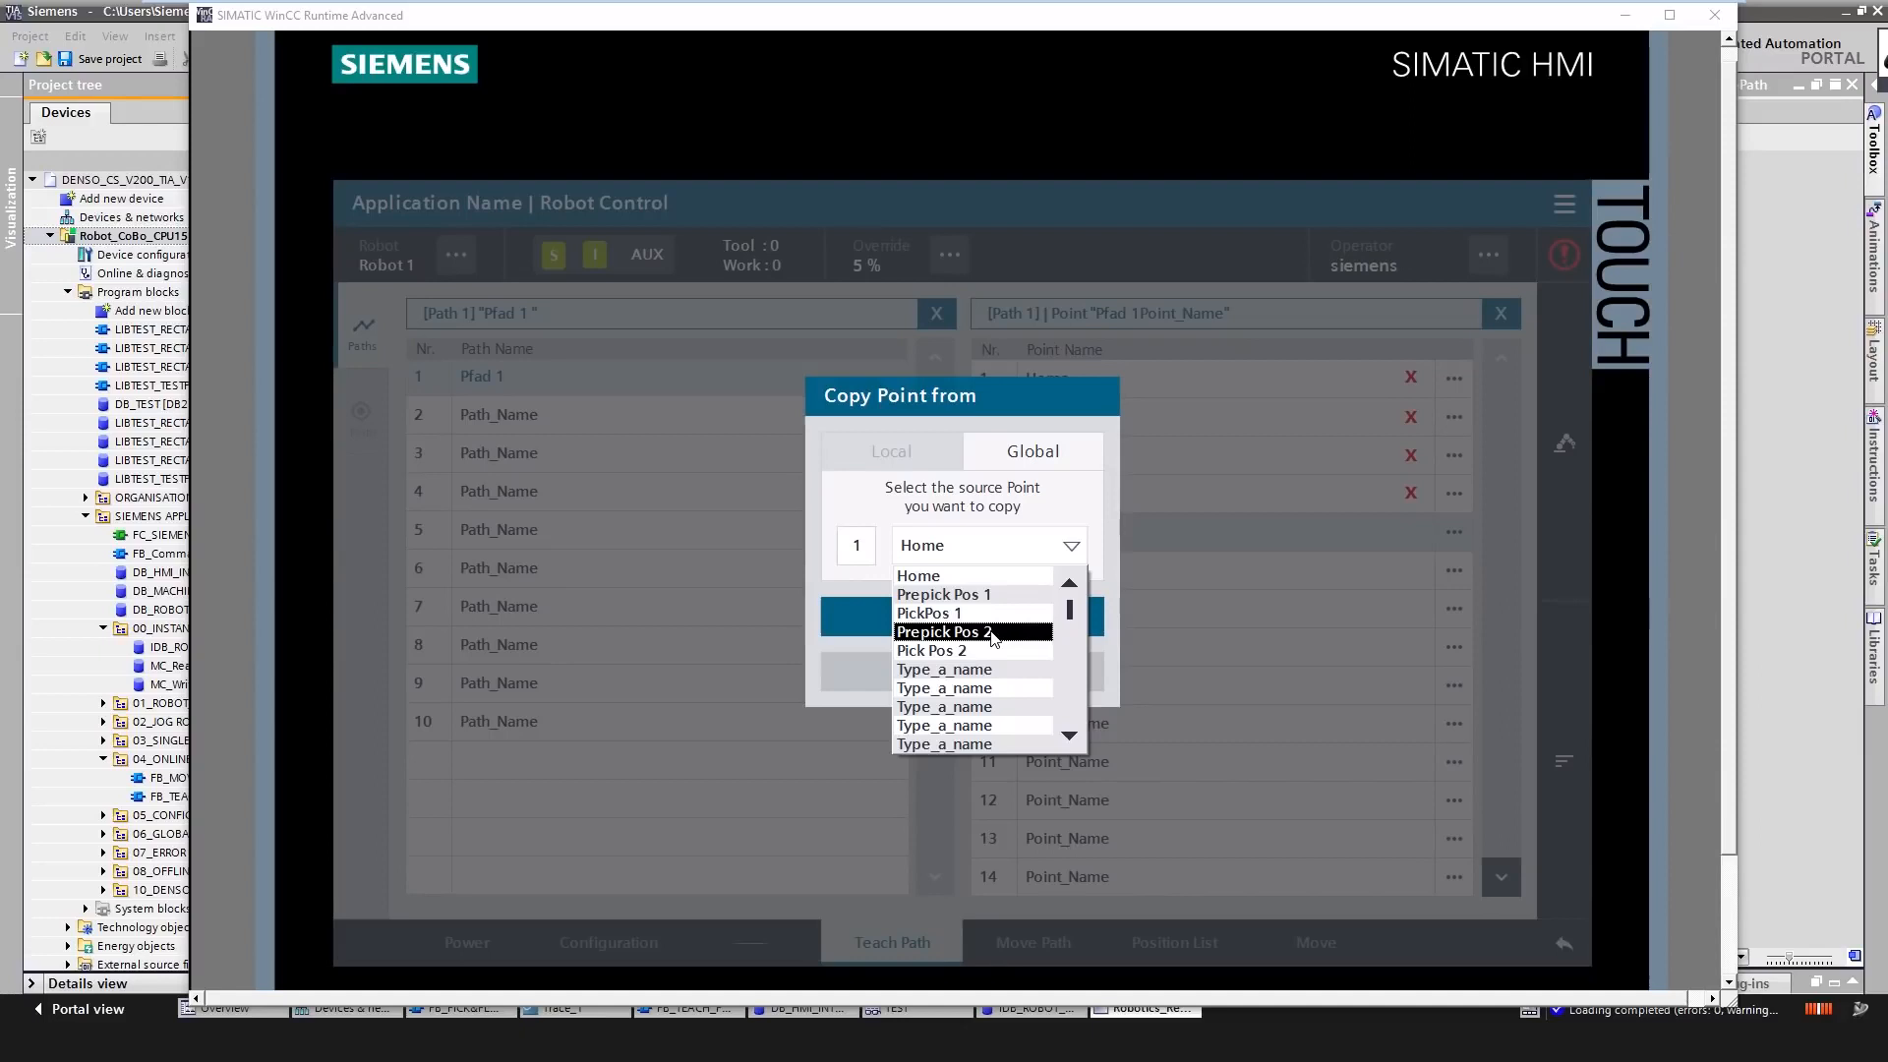
click(993, 635)
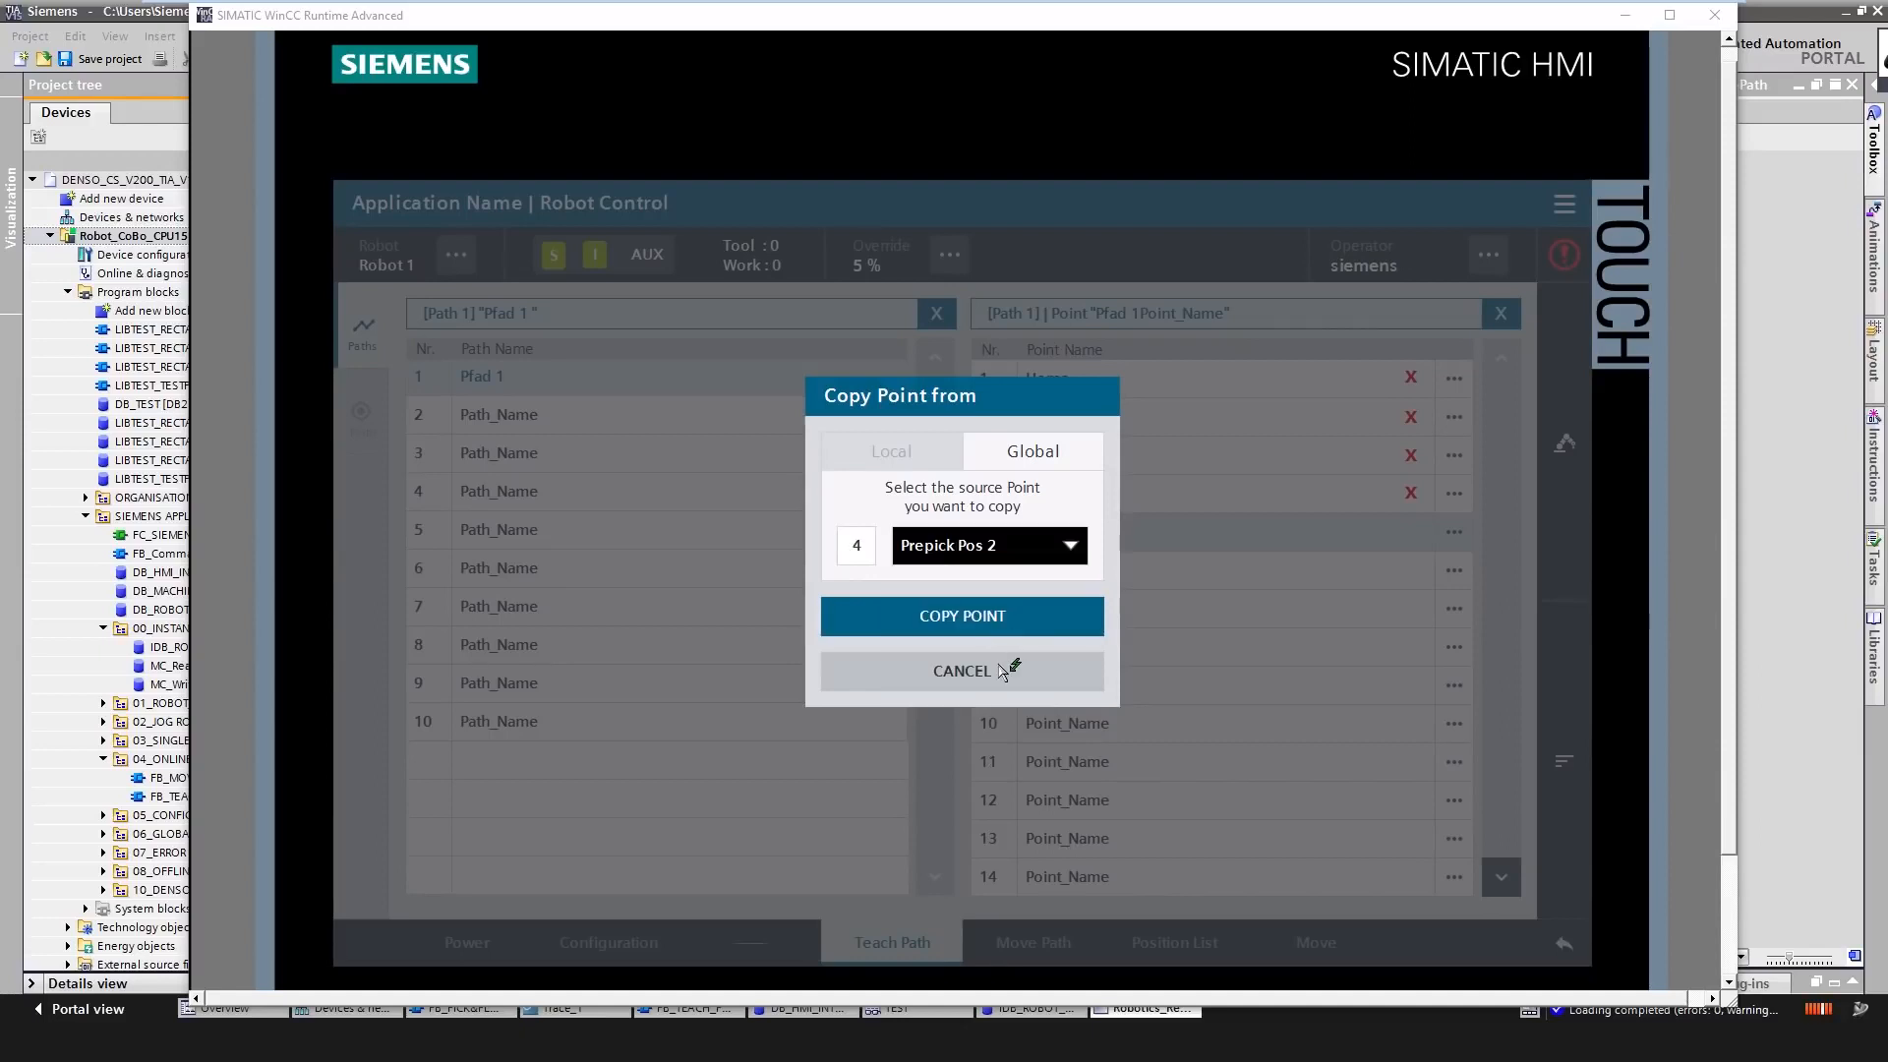
click(999, 622)
- Copy the global point Pick Pos 2 into point 6 of the path "Pfad 1"
click(1564, 762)
click(1420, 674)
click(994, 549)
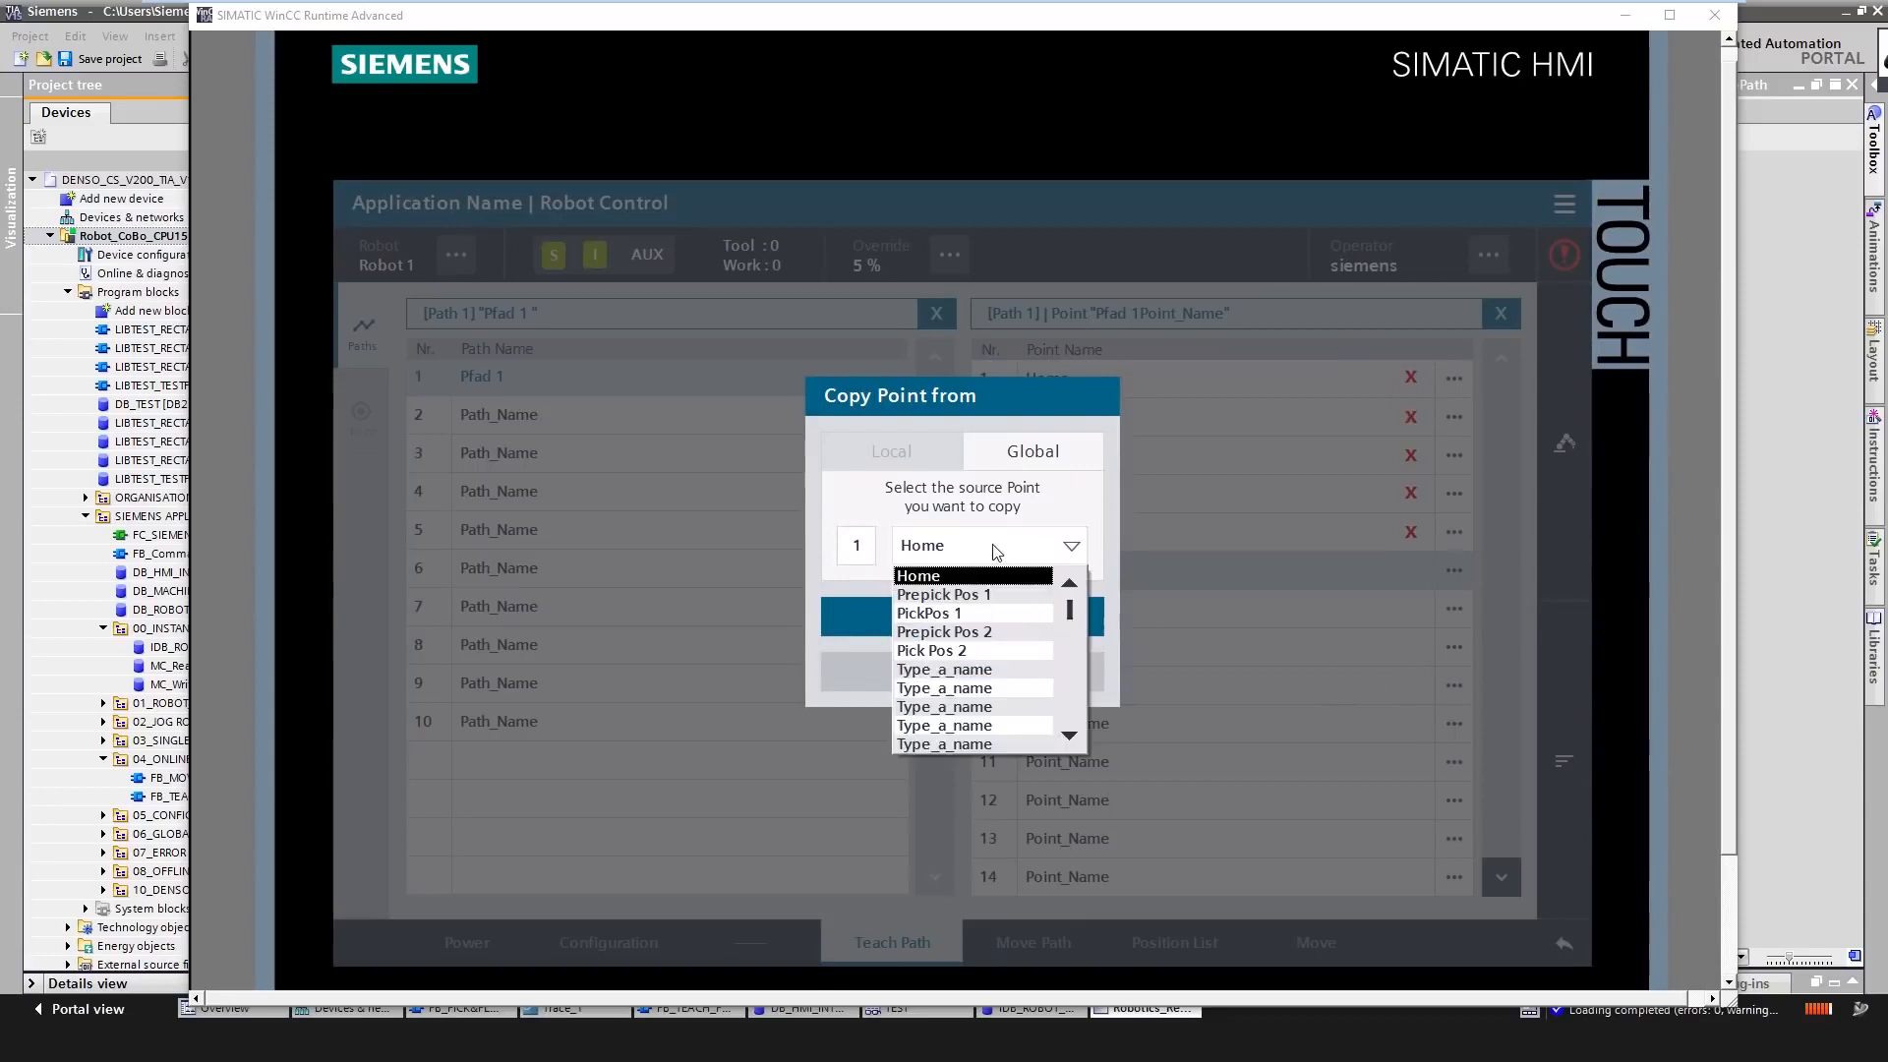
click(986, 664)
click(970, 629)
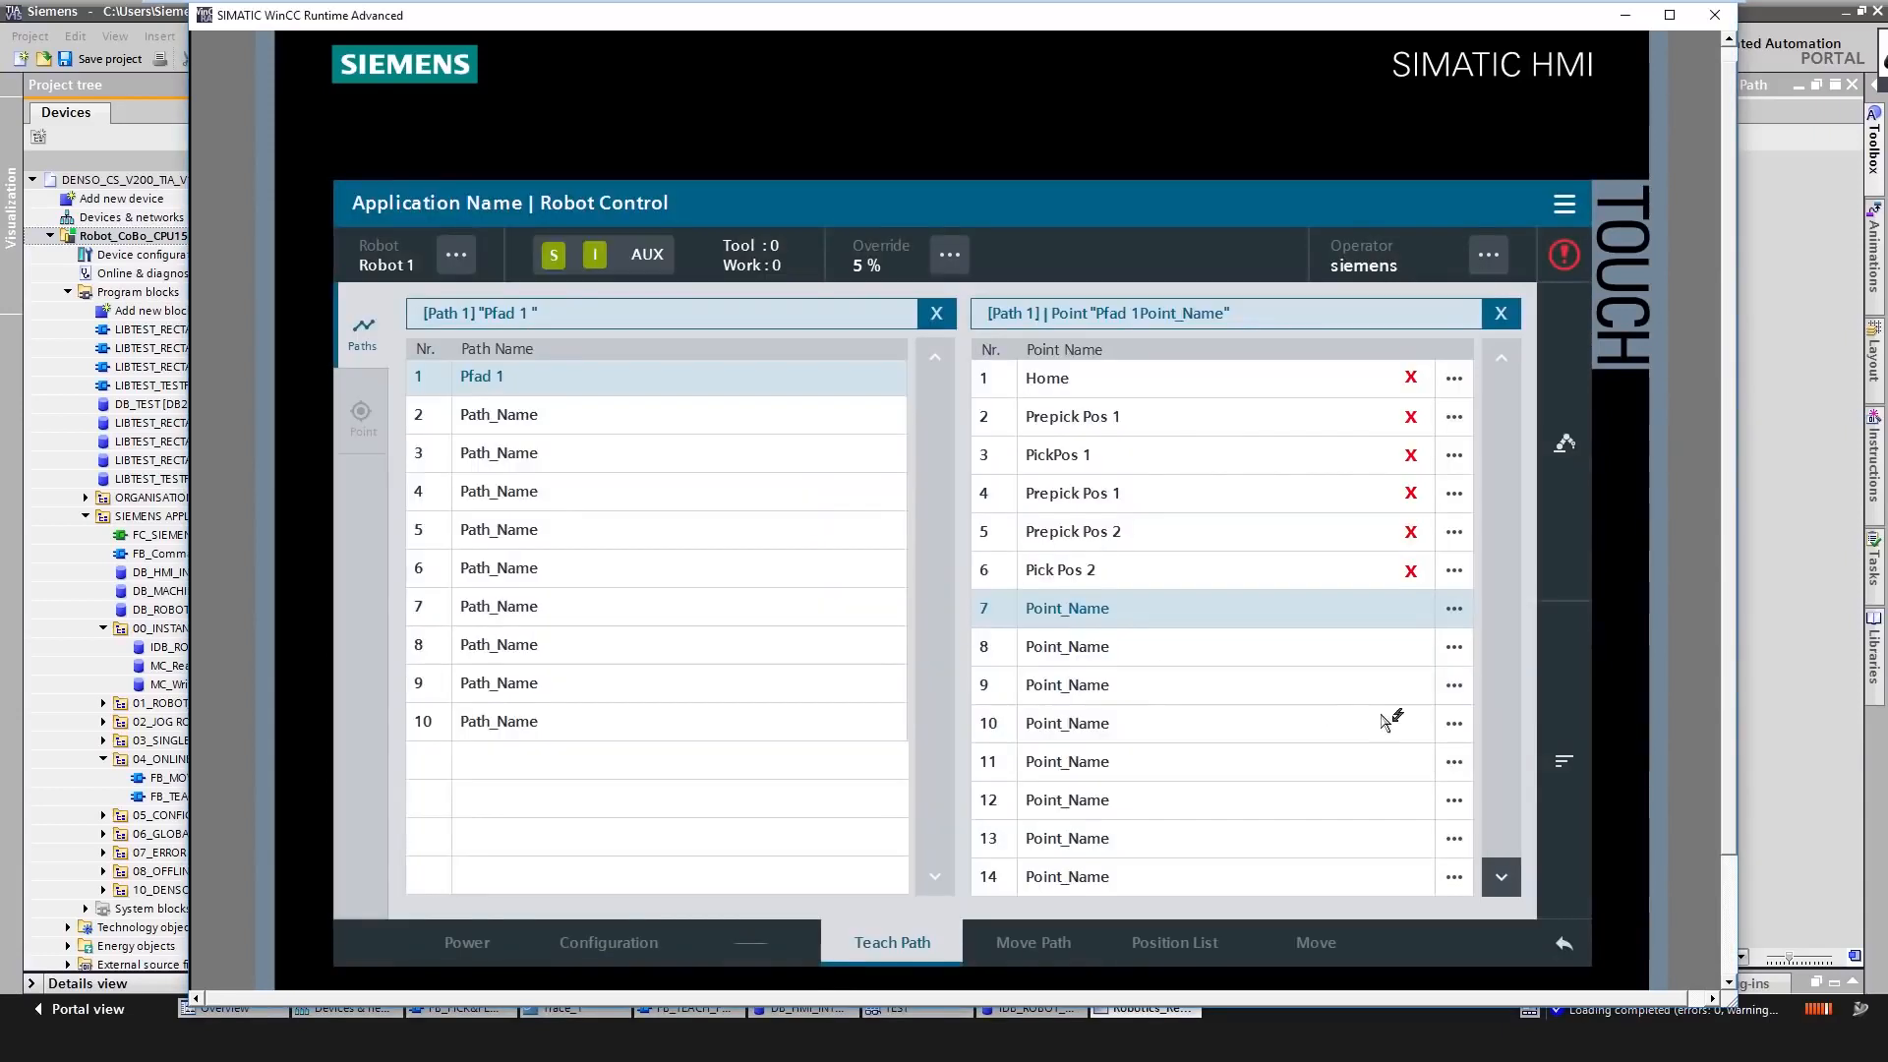
- Copy the global point Prepick Pos 2 into point 7 of the path "Pfad 1"
click(1561, 762)
click(1400, 678)
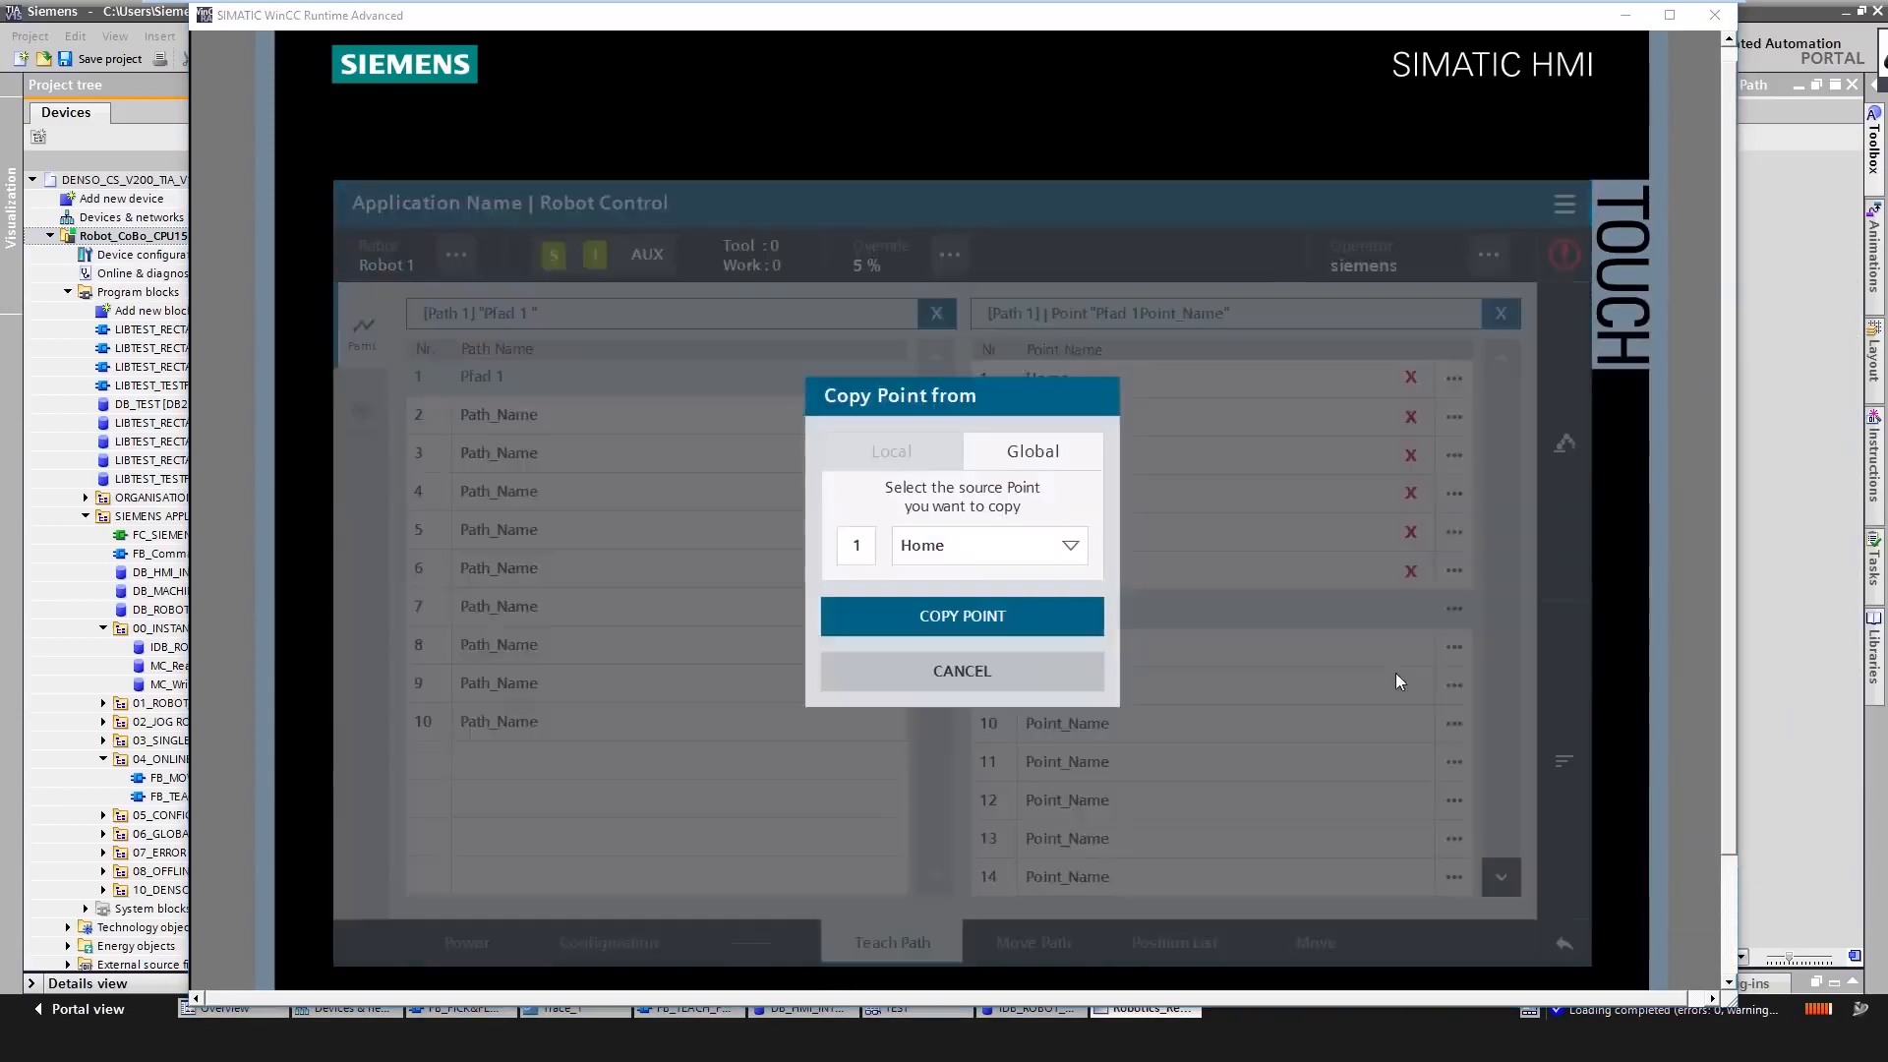
click(1005, 557)
click(986, 635)
click(996, 622)
- Copy the global point Home into point 8 of the path "Pfad 1"
click(1264, 641)
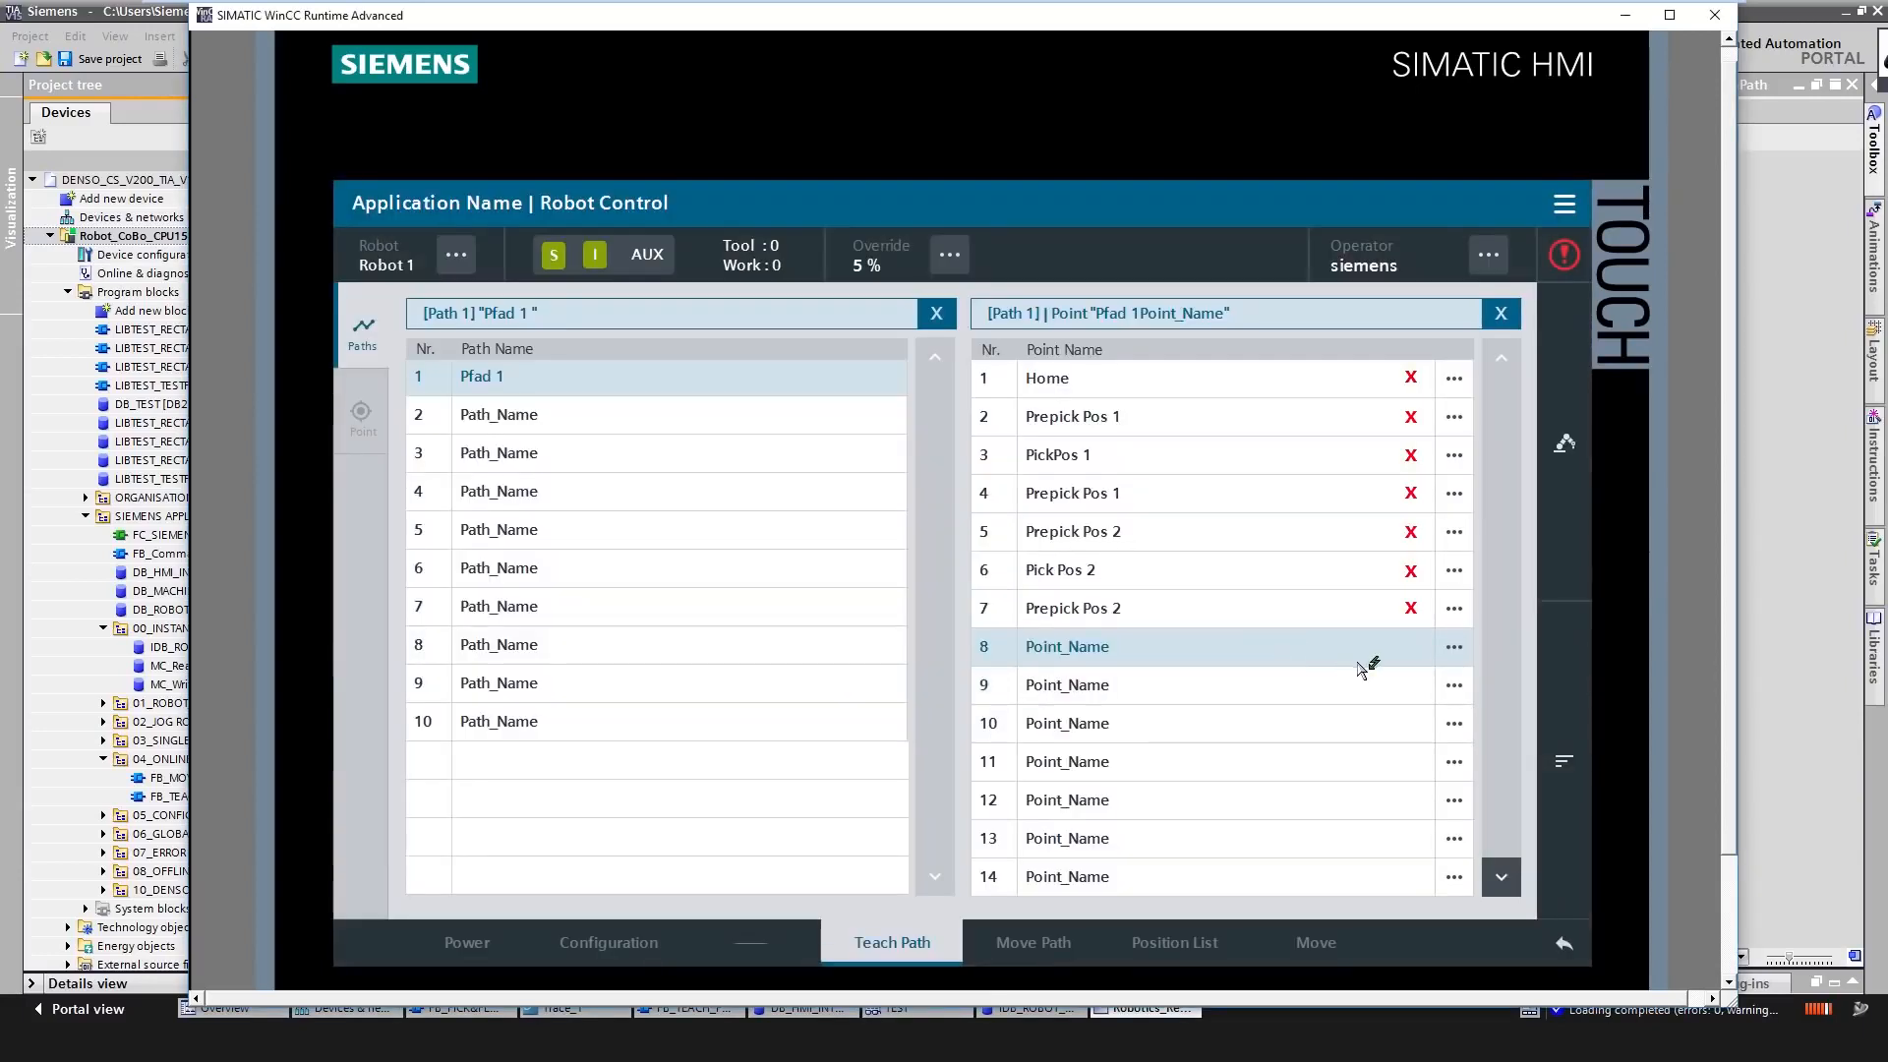
click(1564, 761)
click(1399, 681)
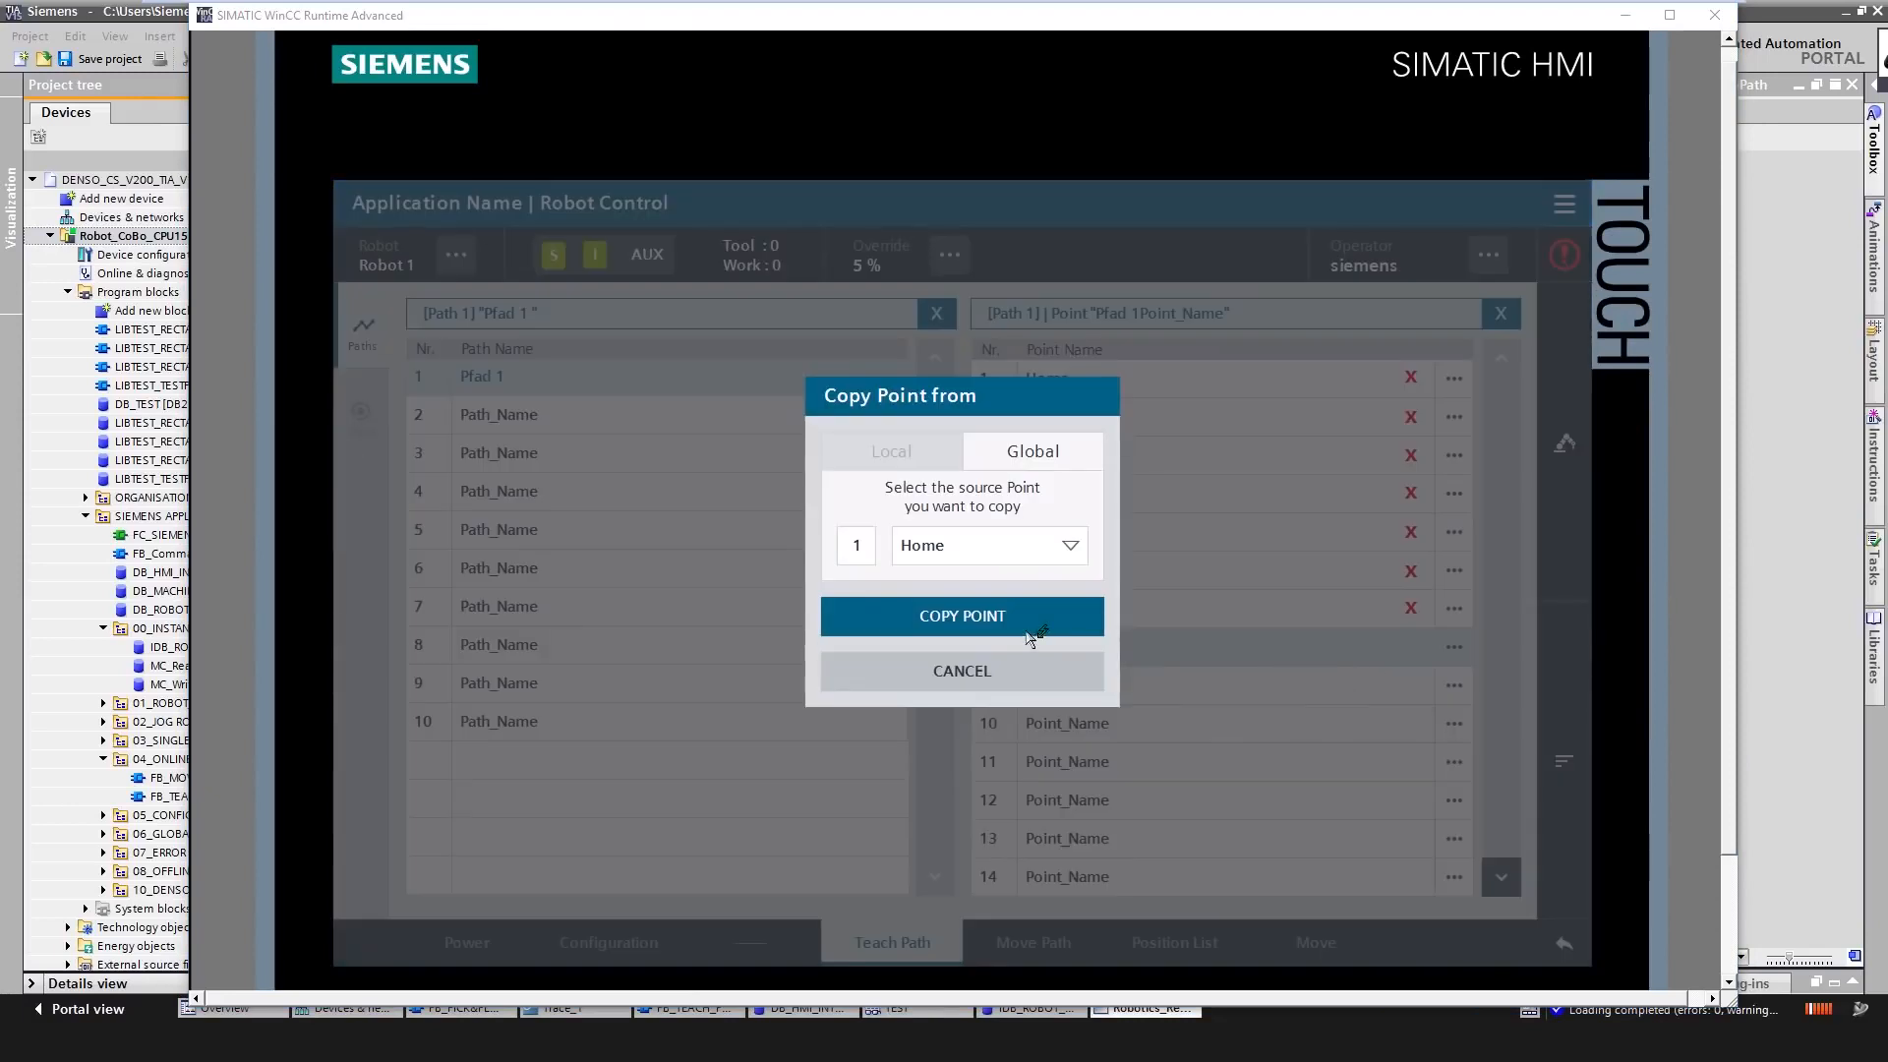
click(999, 620)
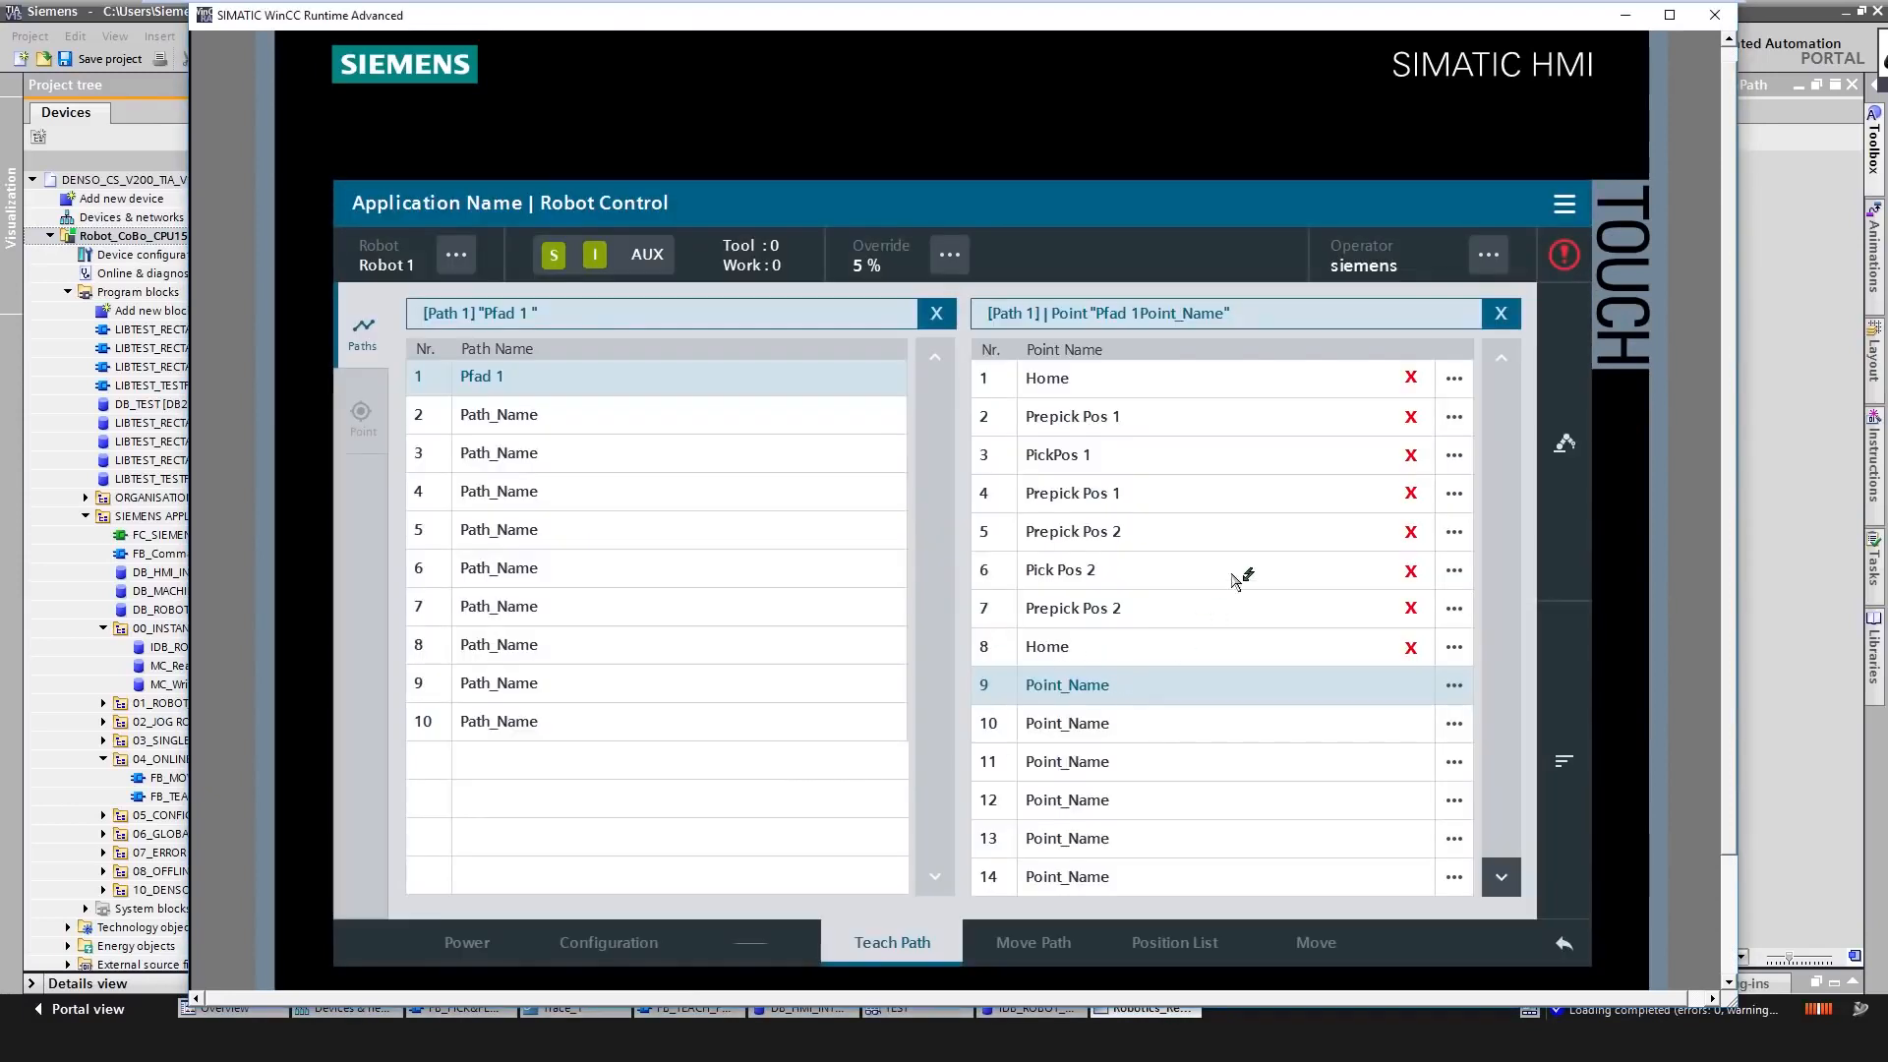
- Set the motion type of point 1 (Home) in the path "Pfad 1" to LIN and save it
click(1456, 381)
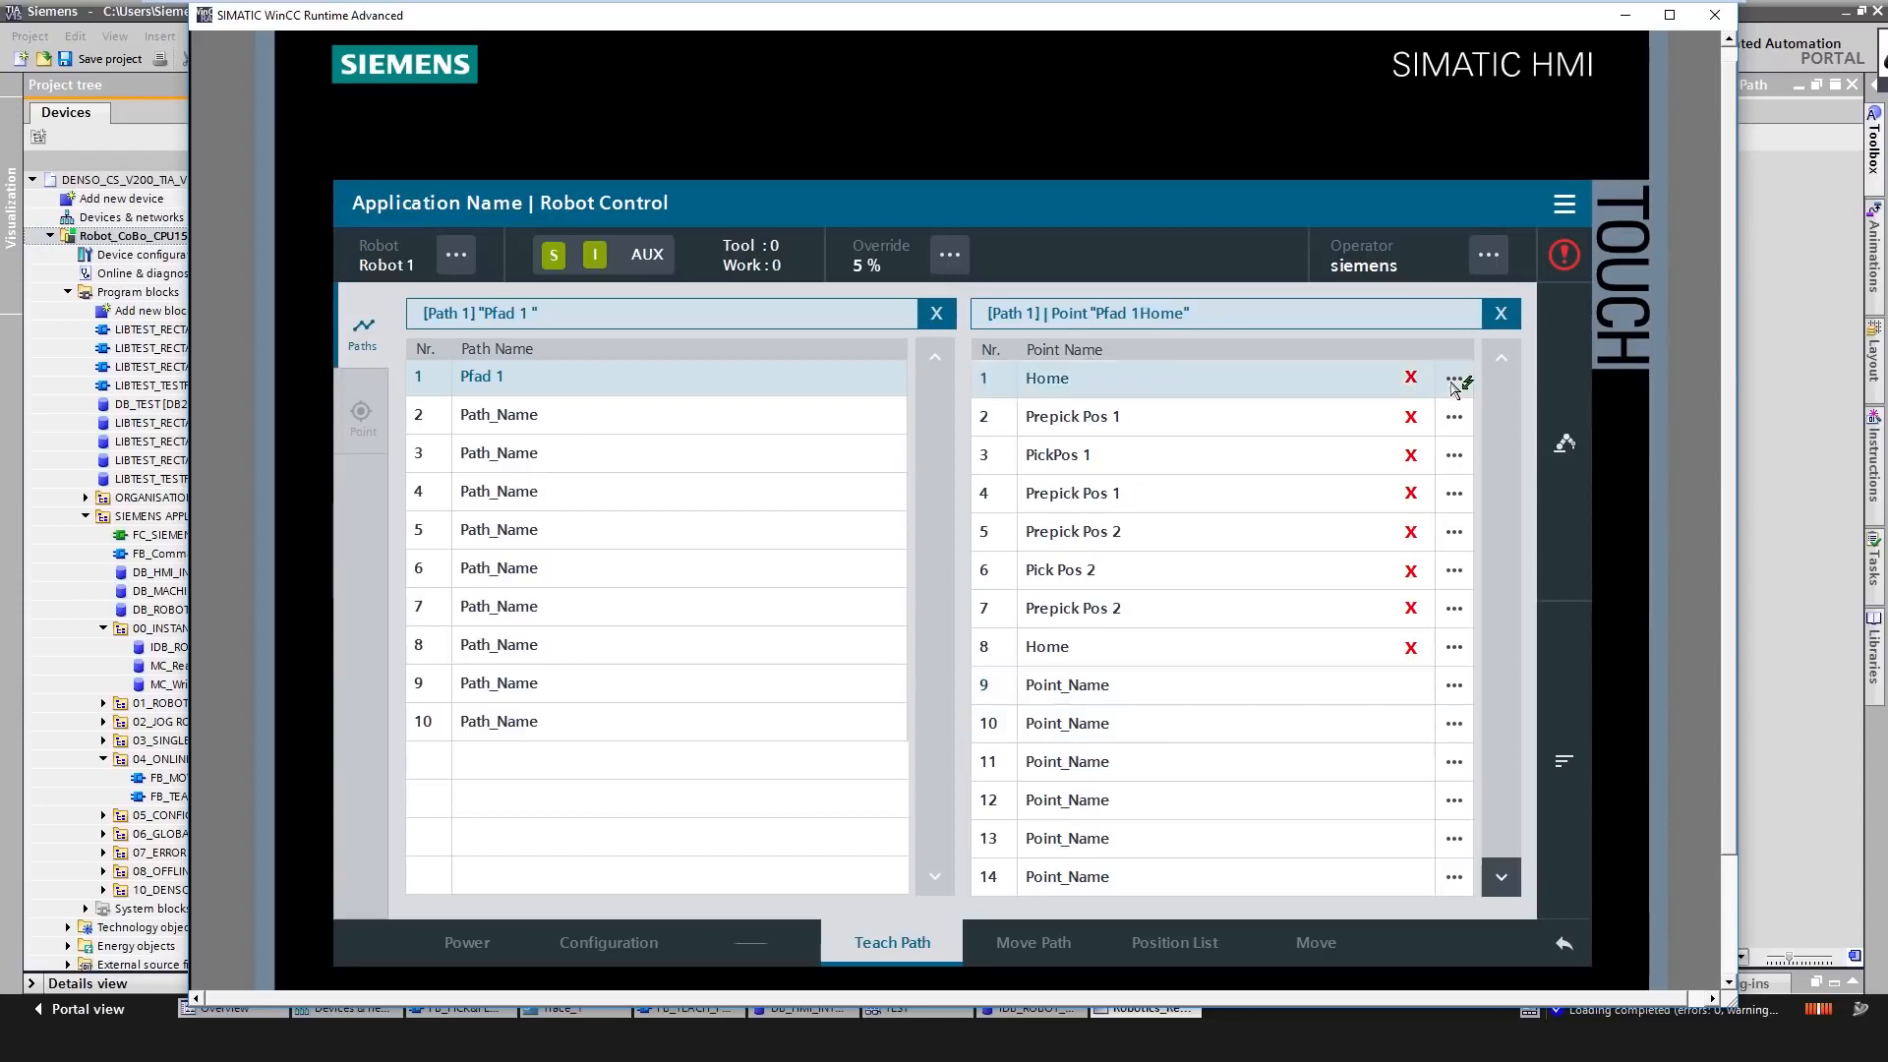
click(1209, 373)
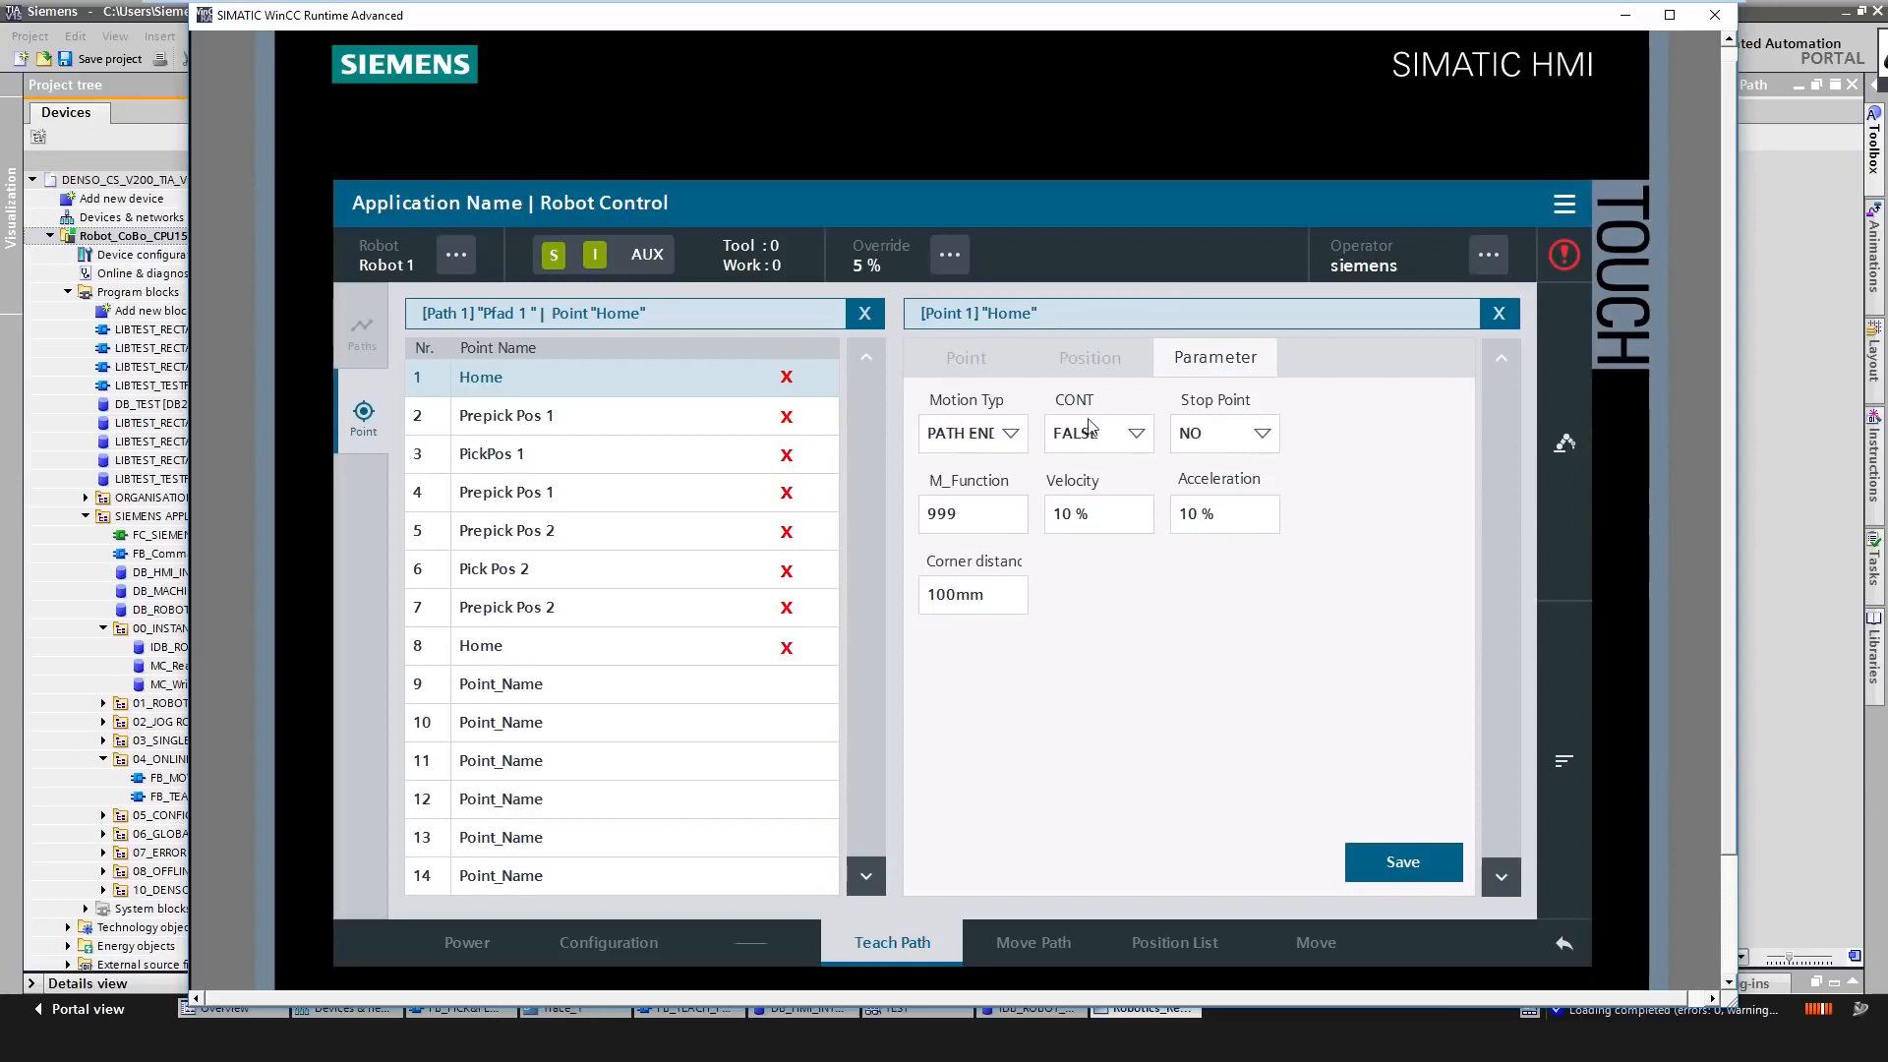
click(1014, 438)
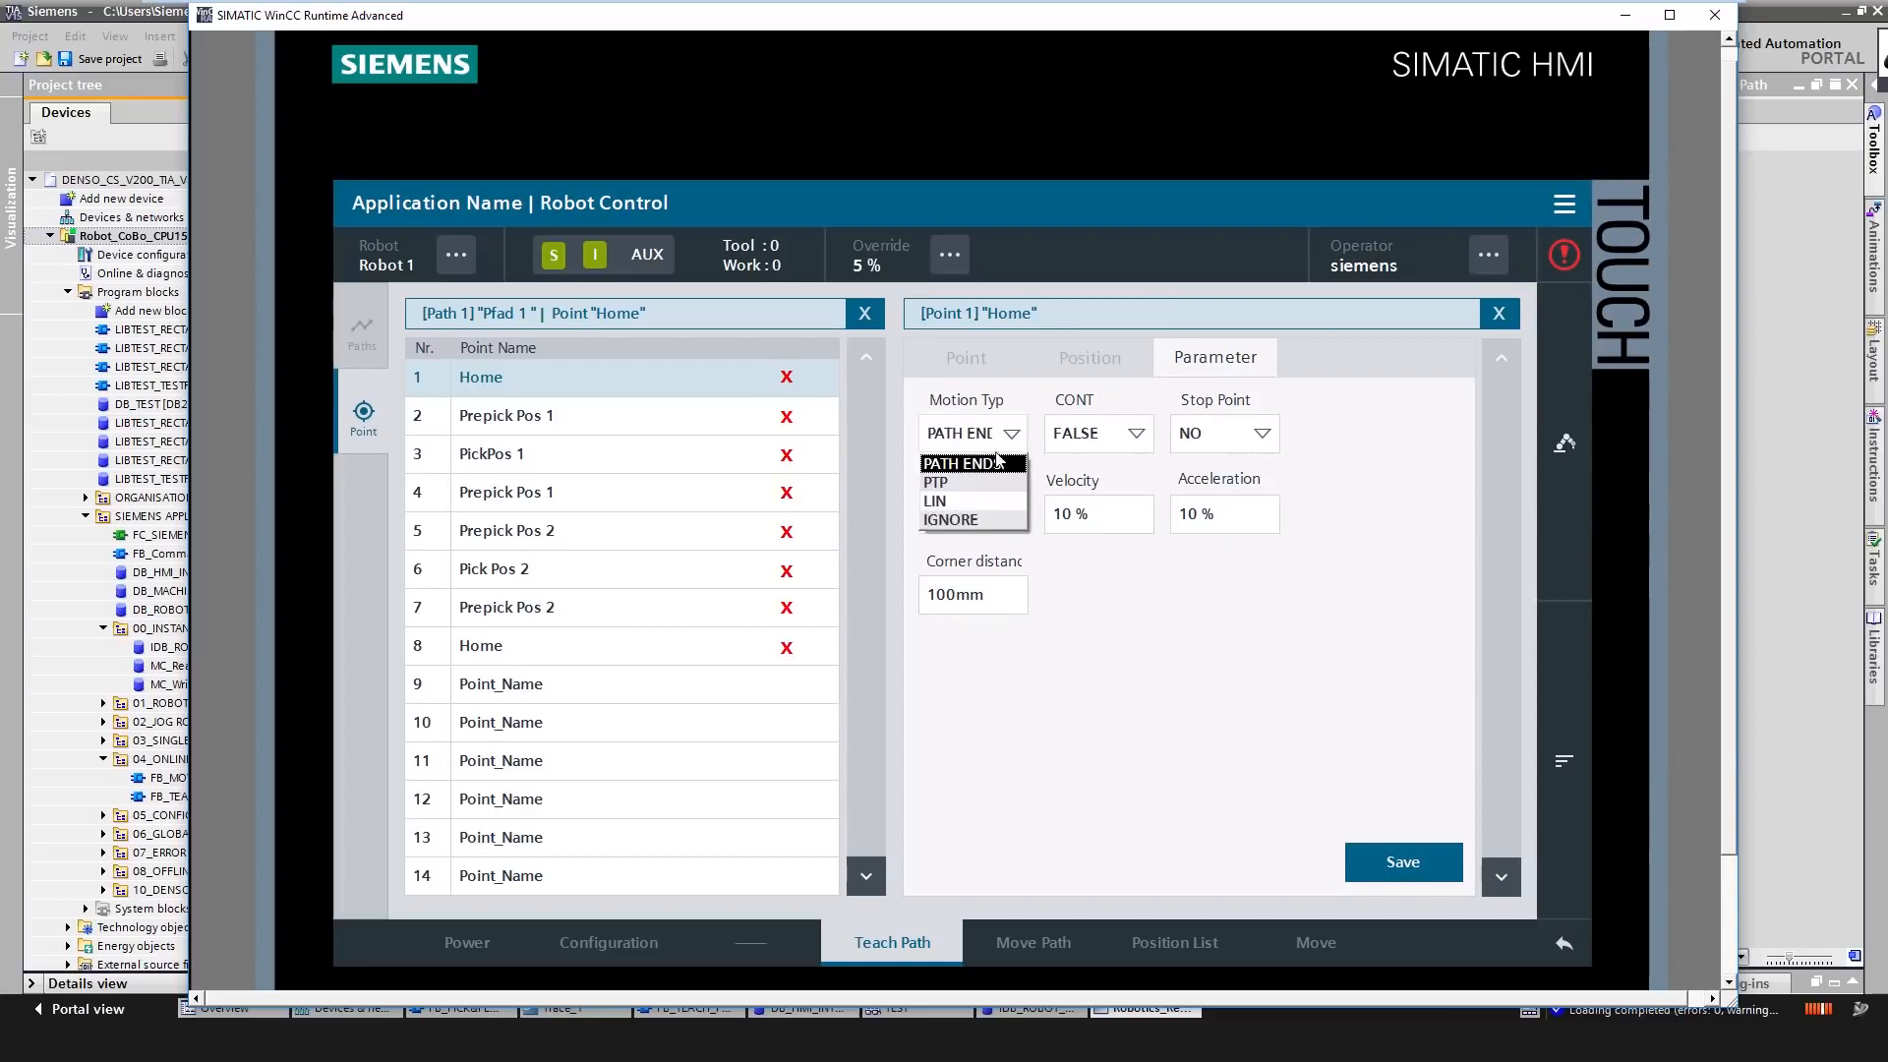
click(975, 503)
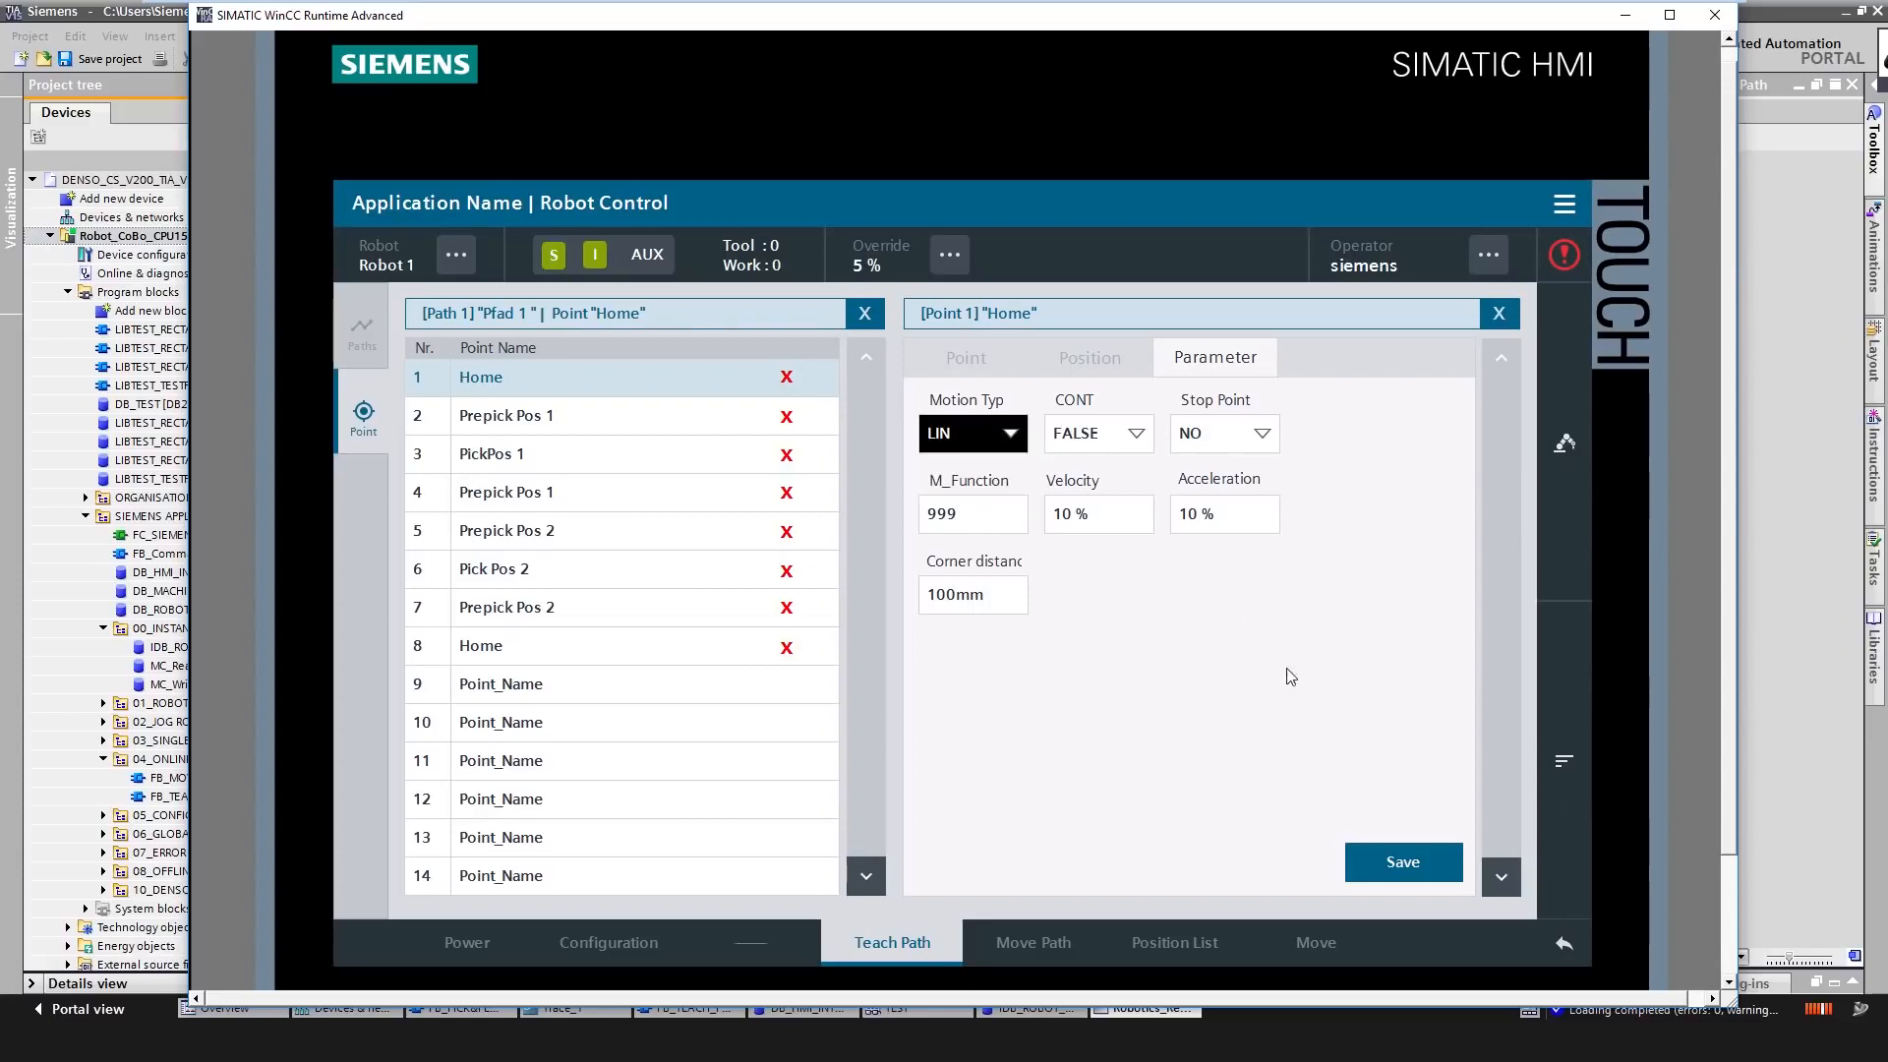
click(1408, 870)
- Set the motion type of path points 2 (Prepick Pos 1) and 3 (PickPos 1) to LIN, saving each point
click(1003, 434)
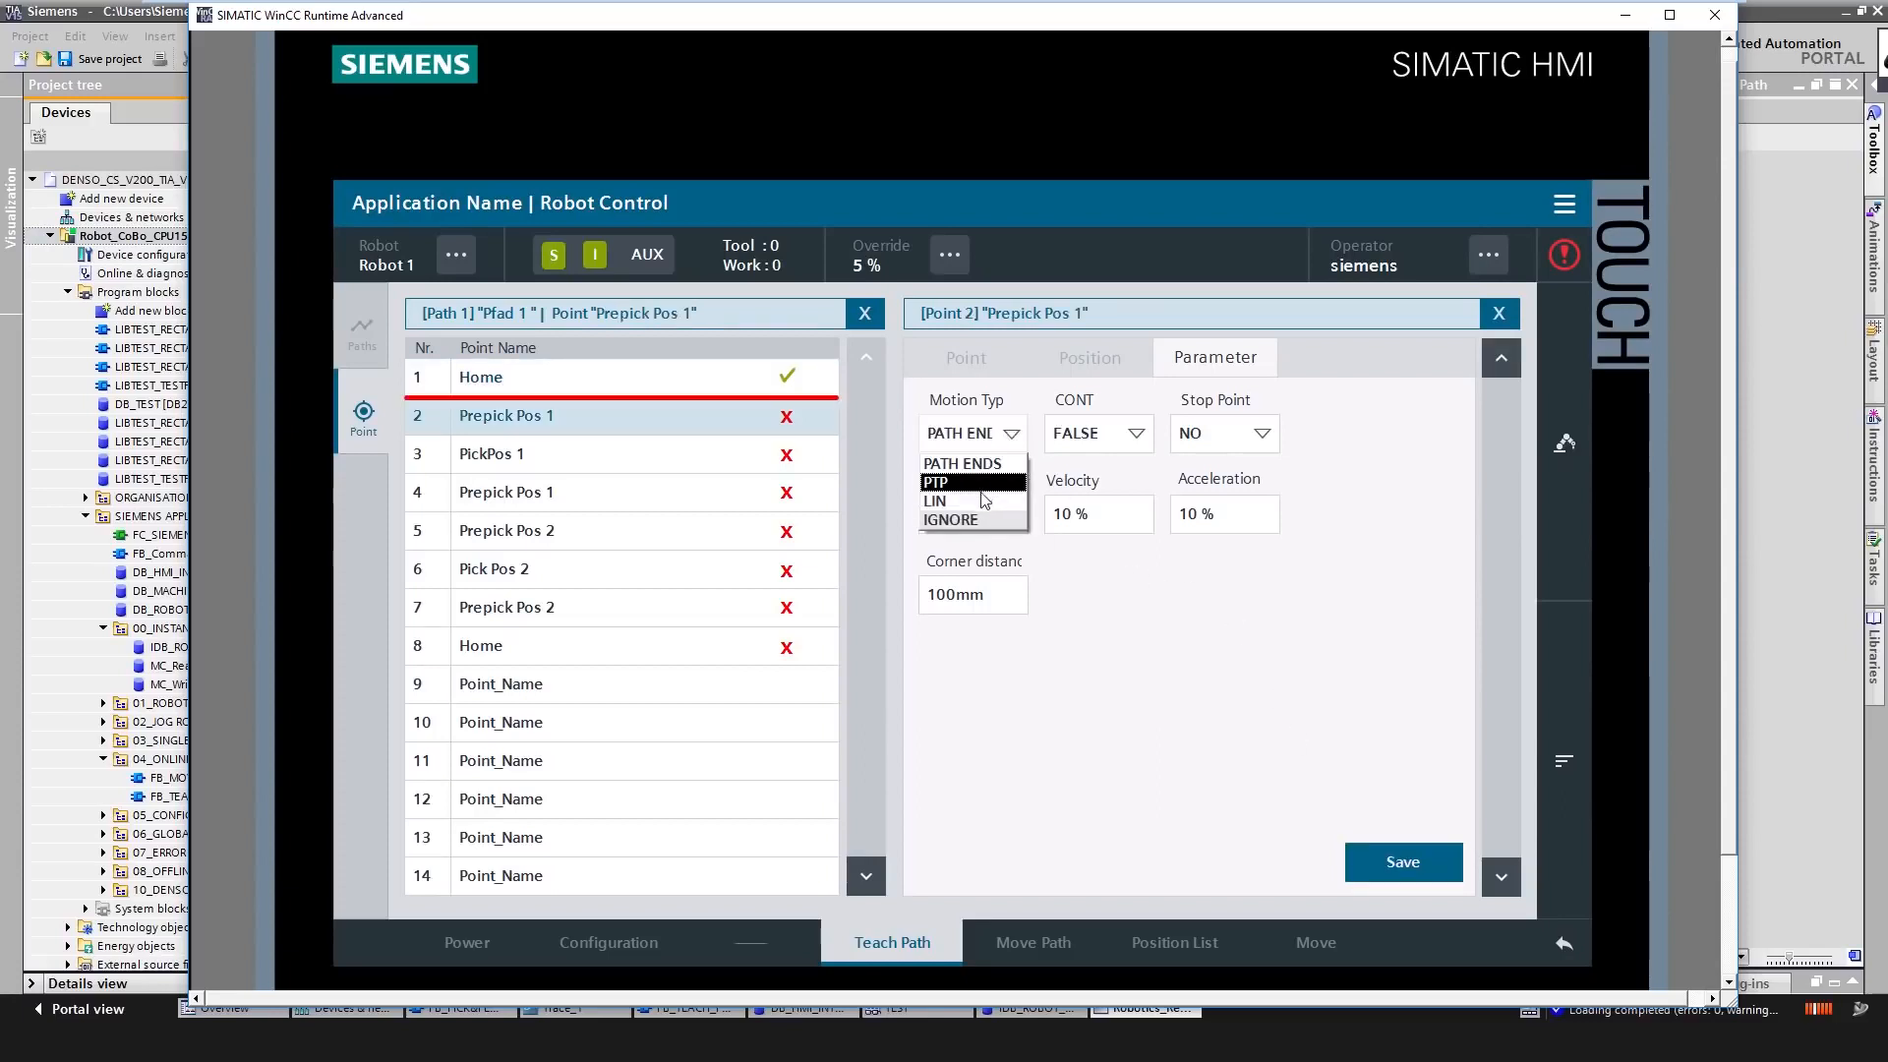
click(976, 502)
click(1401, 863)
click(1021, 438)
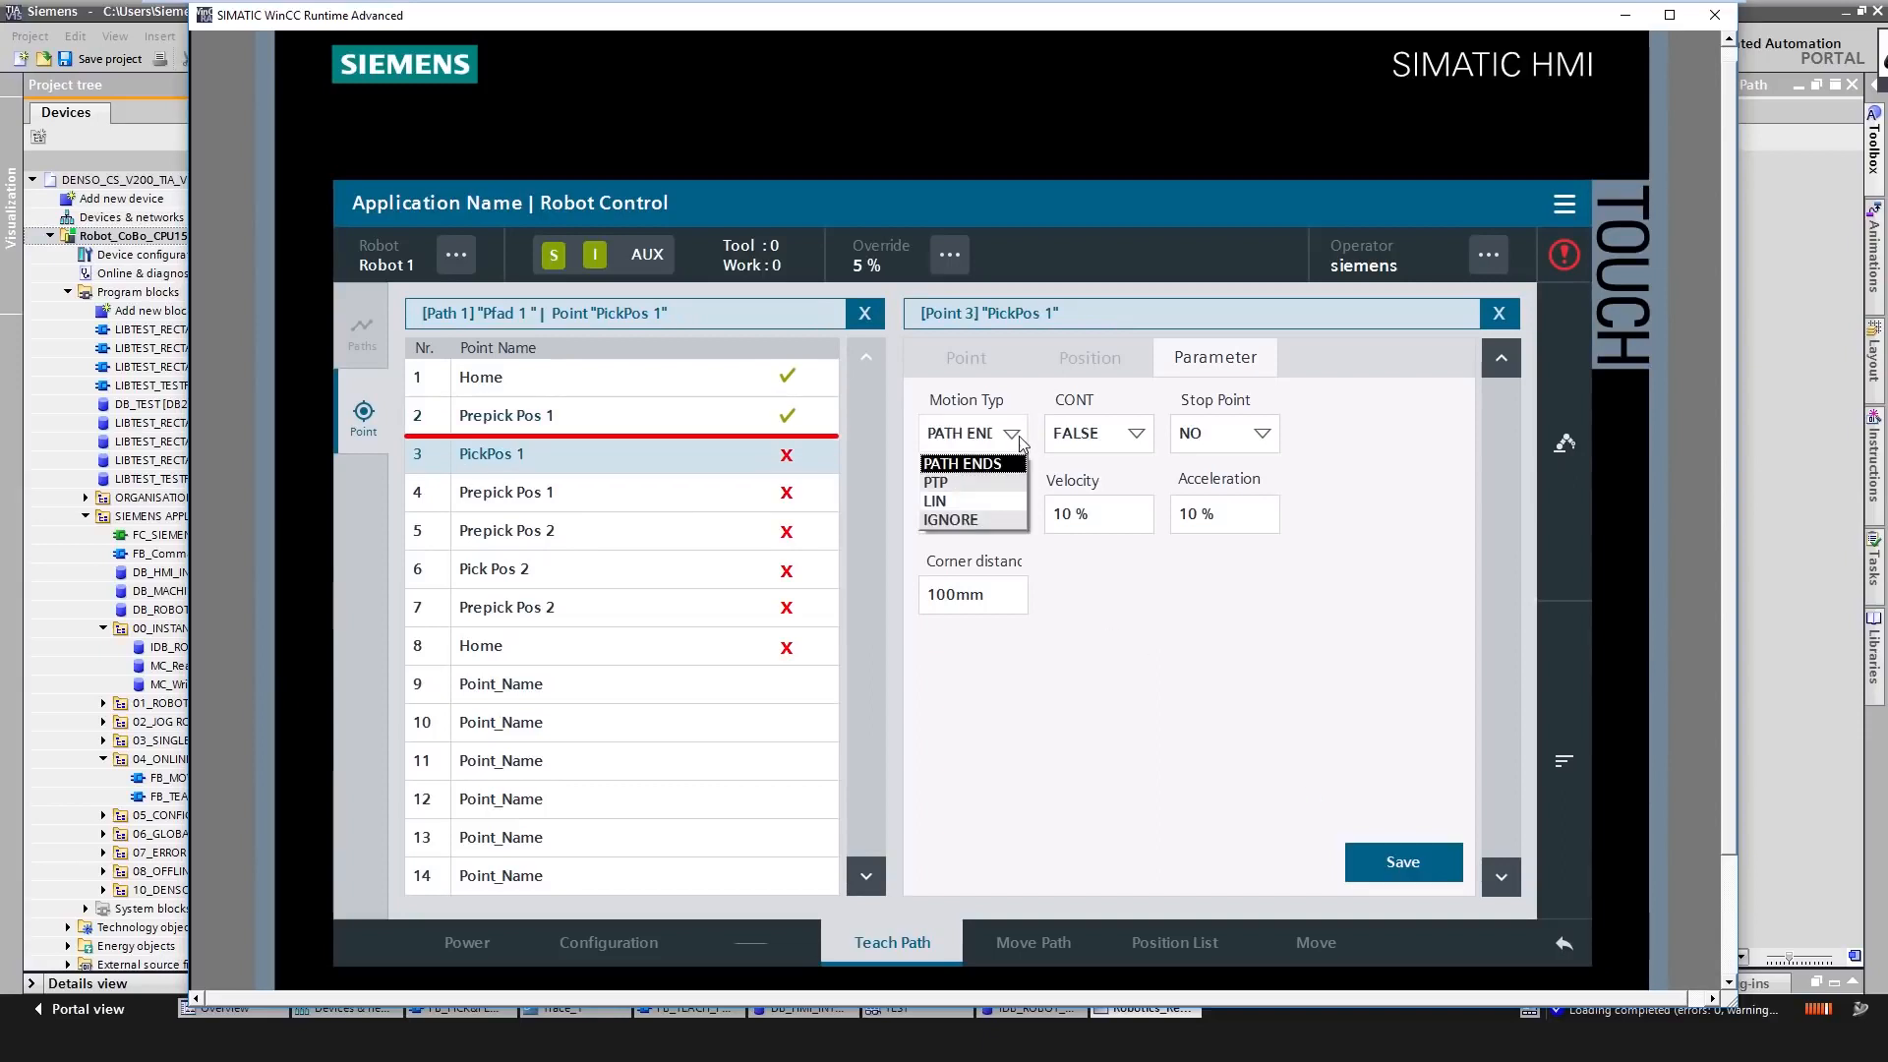
click(986, 503)
click(1402, 863)
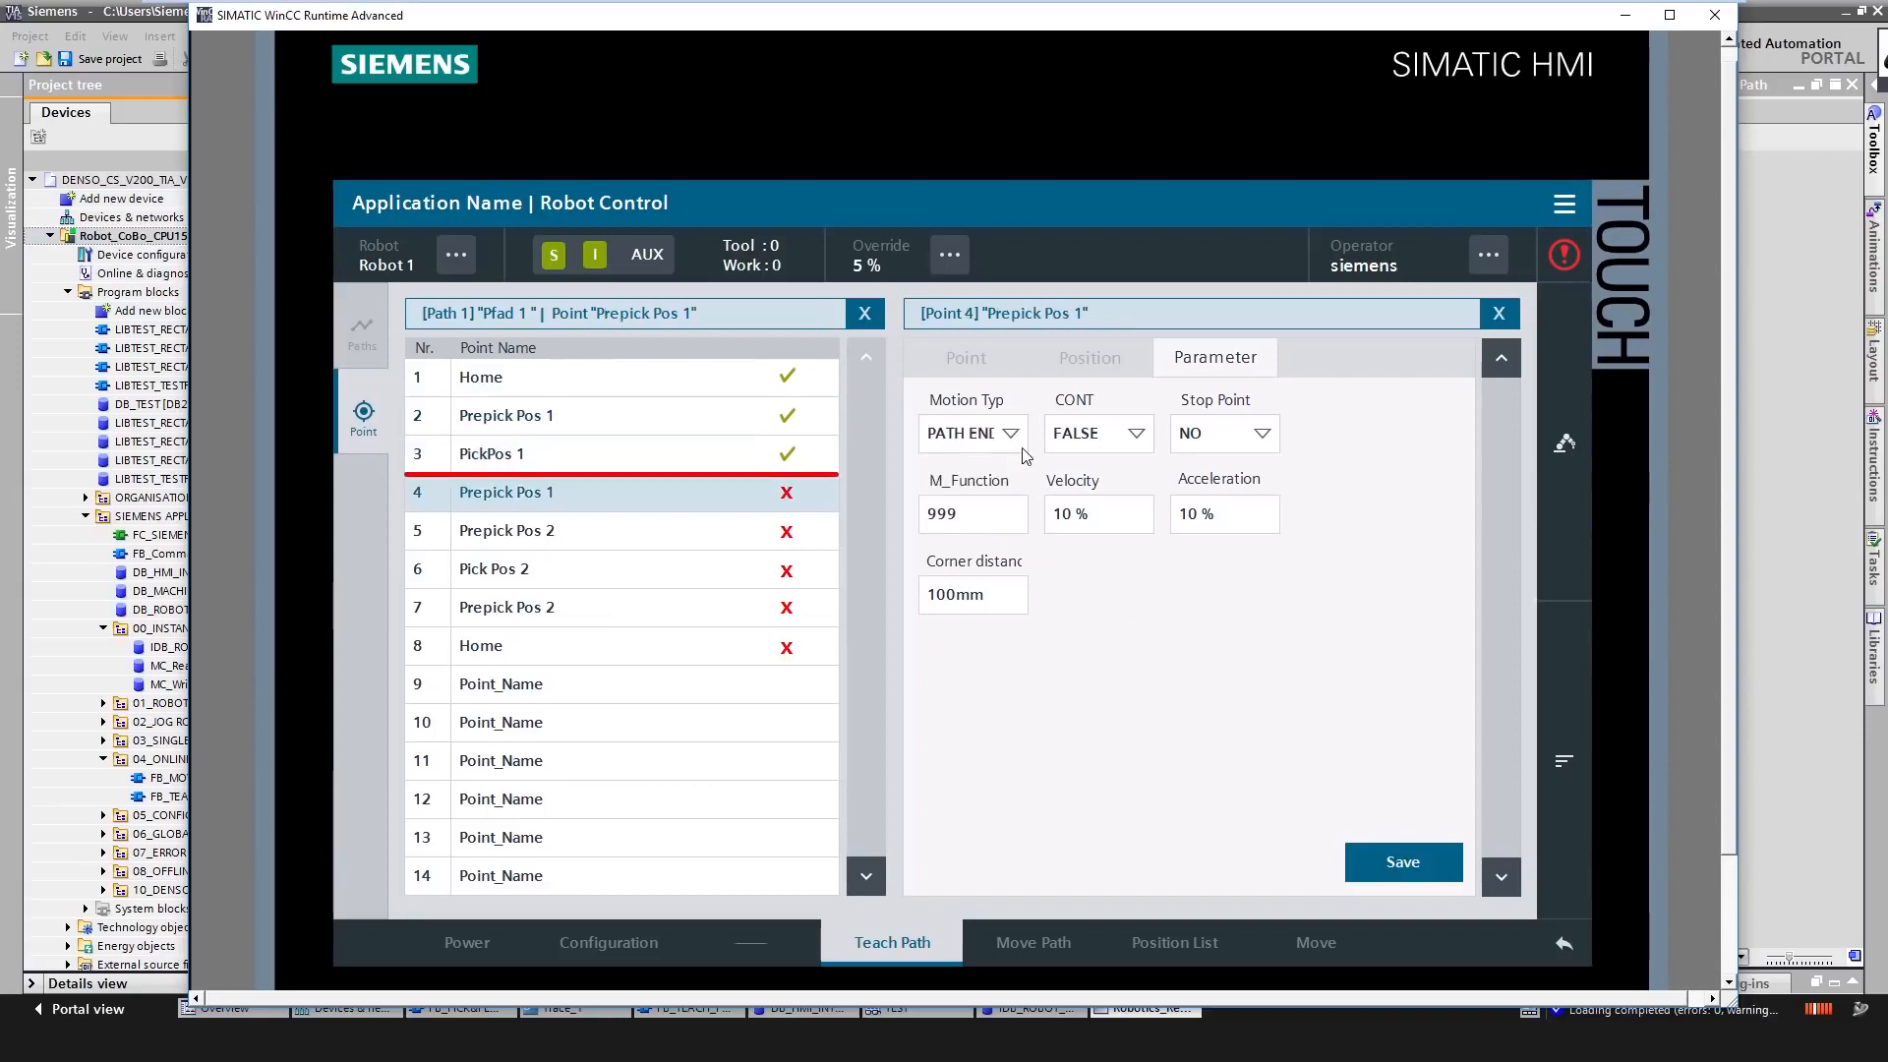
- Set the motion type of path points 4 (Prepick Pos 1) and 5 (Prepick Pos 2) to LIN, saving each point
click(1013, 440)
click(974, 502)
click(1404, 864)
click(1013, 438)
click(978, 501)
click(1387, 861)
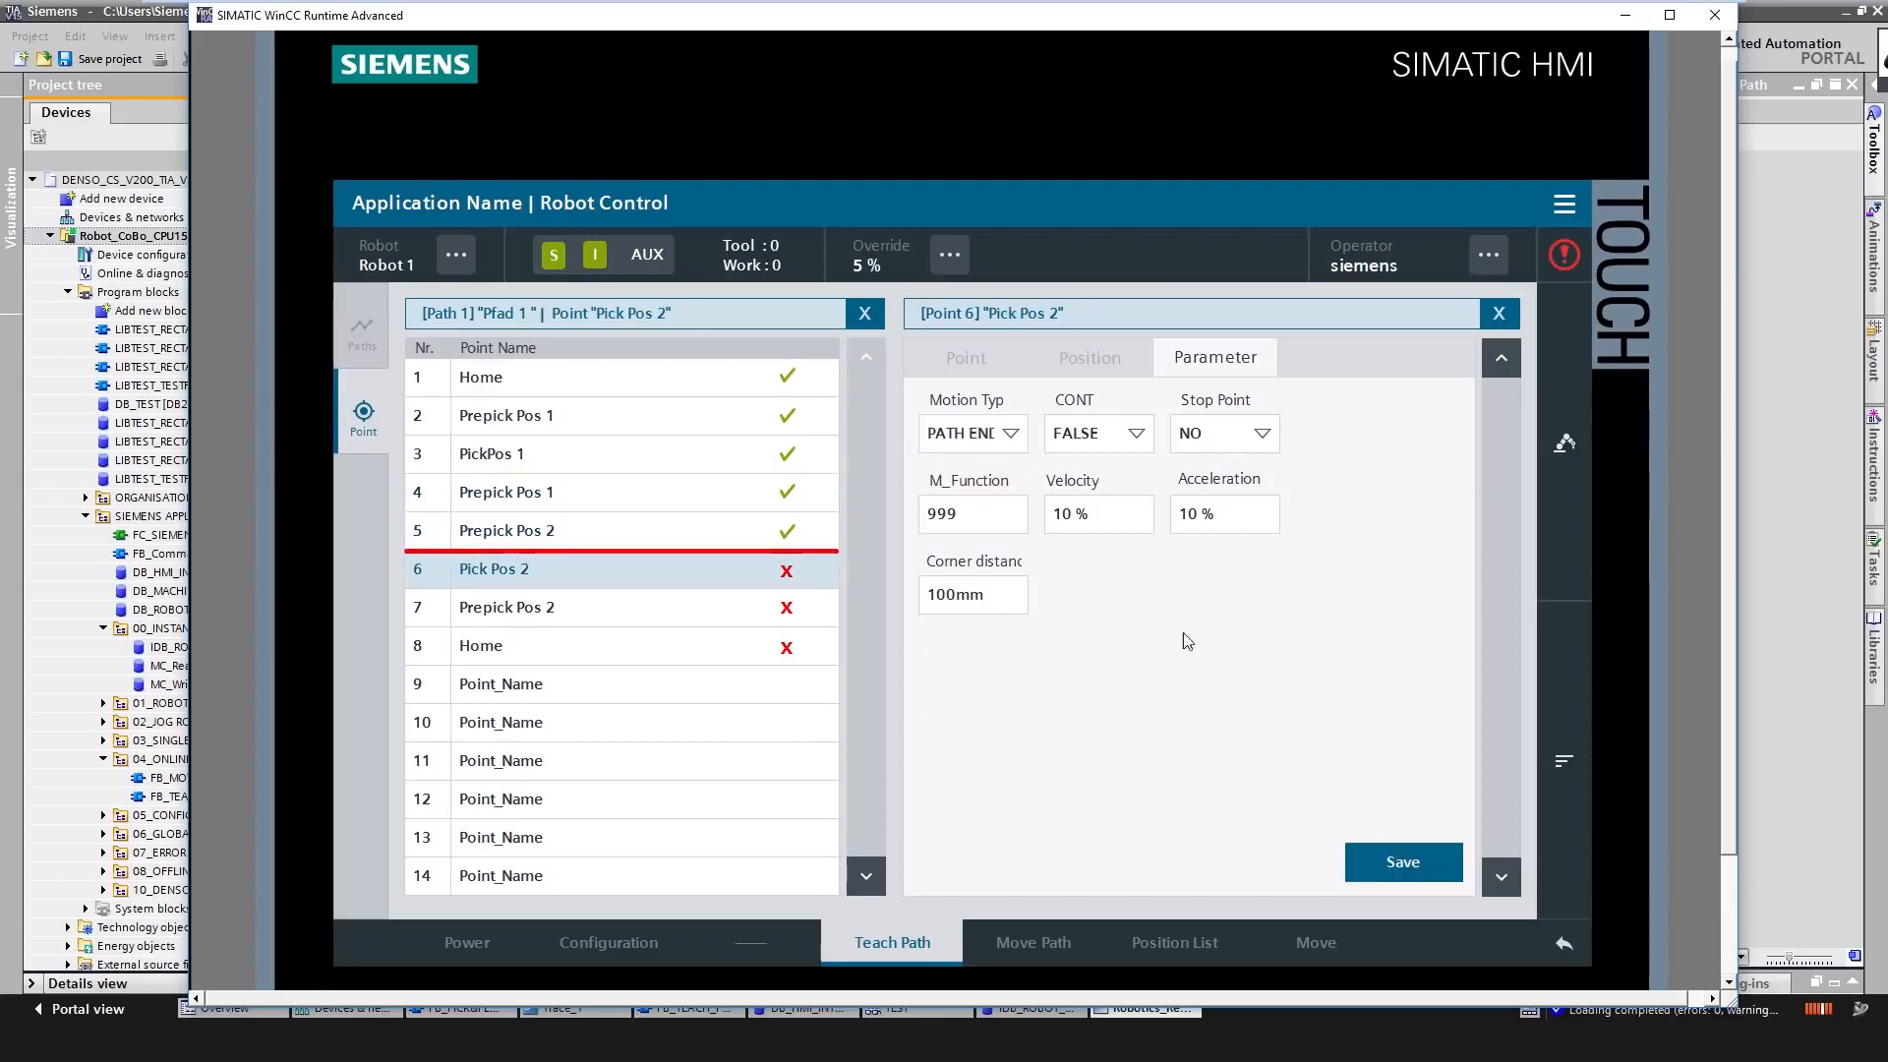
- Set the motion type of path points 6 (Pick Pos 2) and 7 (Prepick Pos 2) to LIN, saving each point
click(1010, 443)
click(979, 501)
click(1403, 862)
click(1016, 438)
click(979, 502)
click(1404, 862)
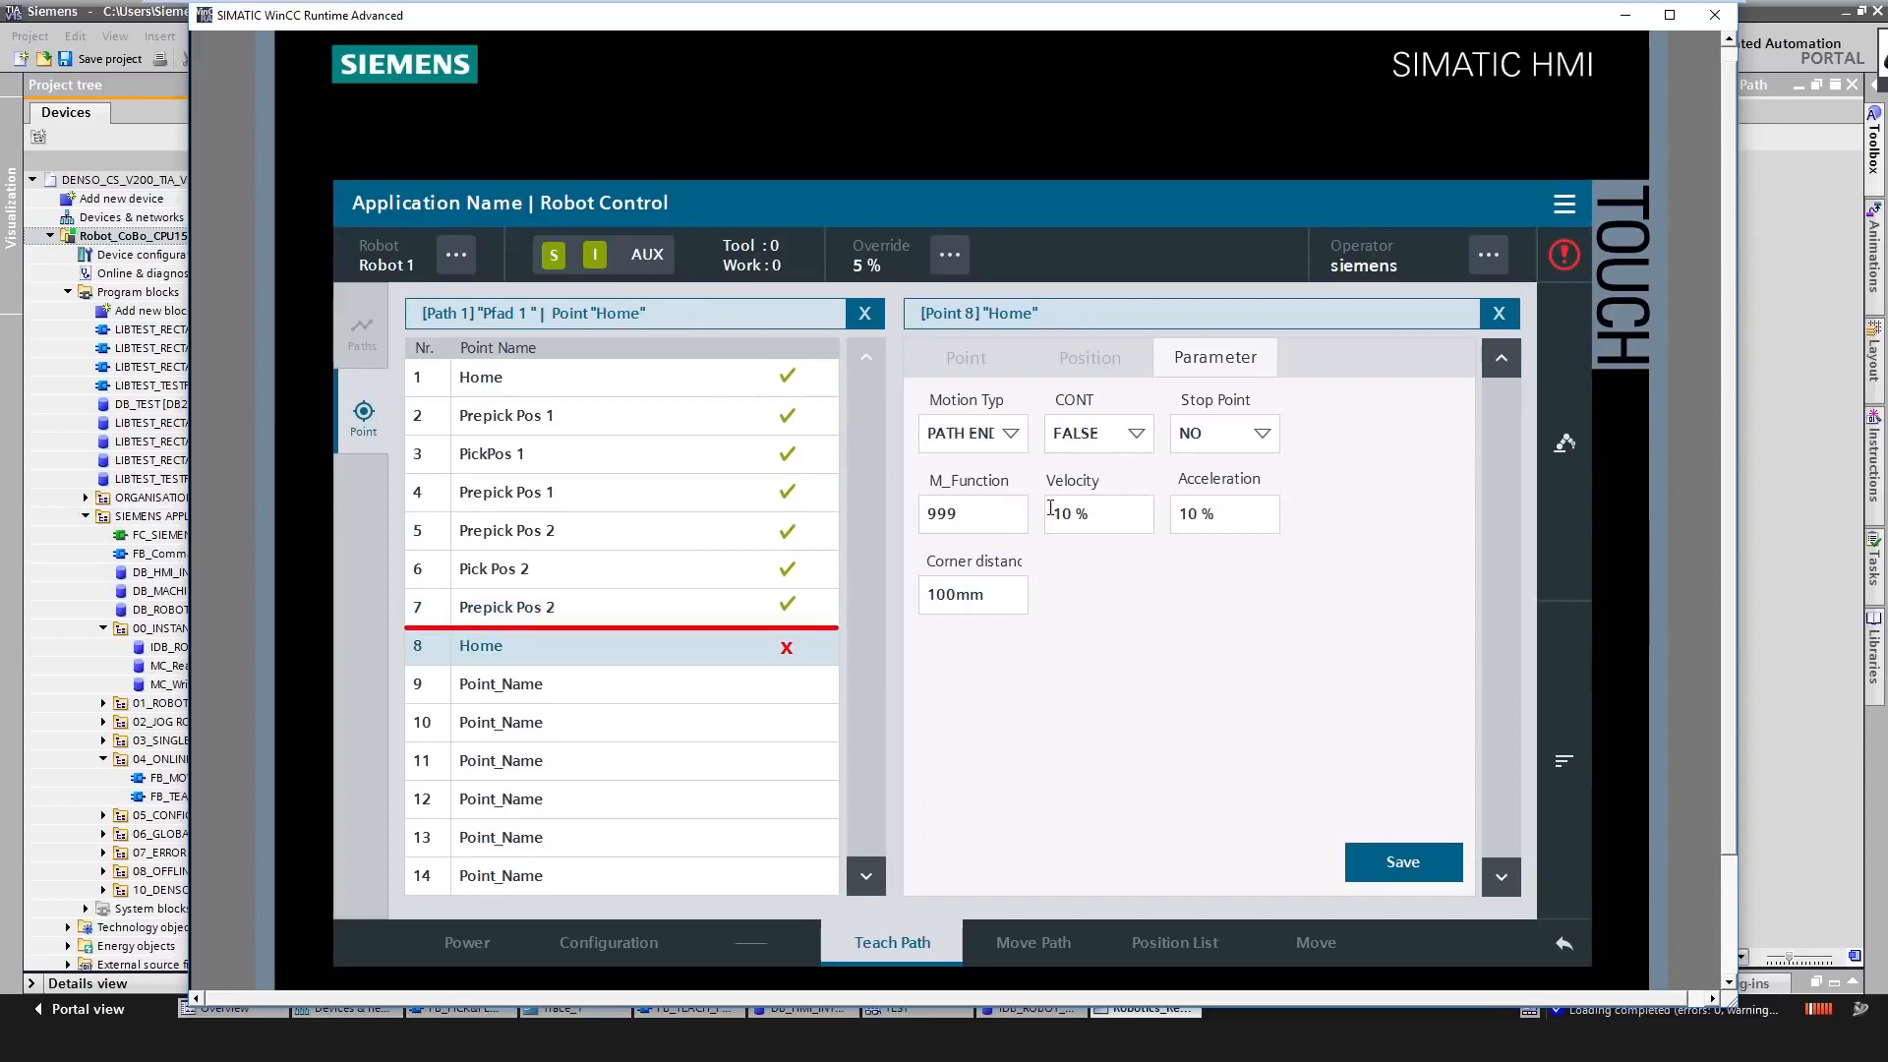
- Set the motion type of the last path point, point 8 (Home), to PATH ENDS and save it
click(1013, 438)
click(964, 464)
click(1404, 861)
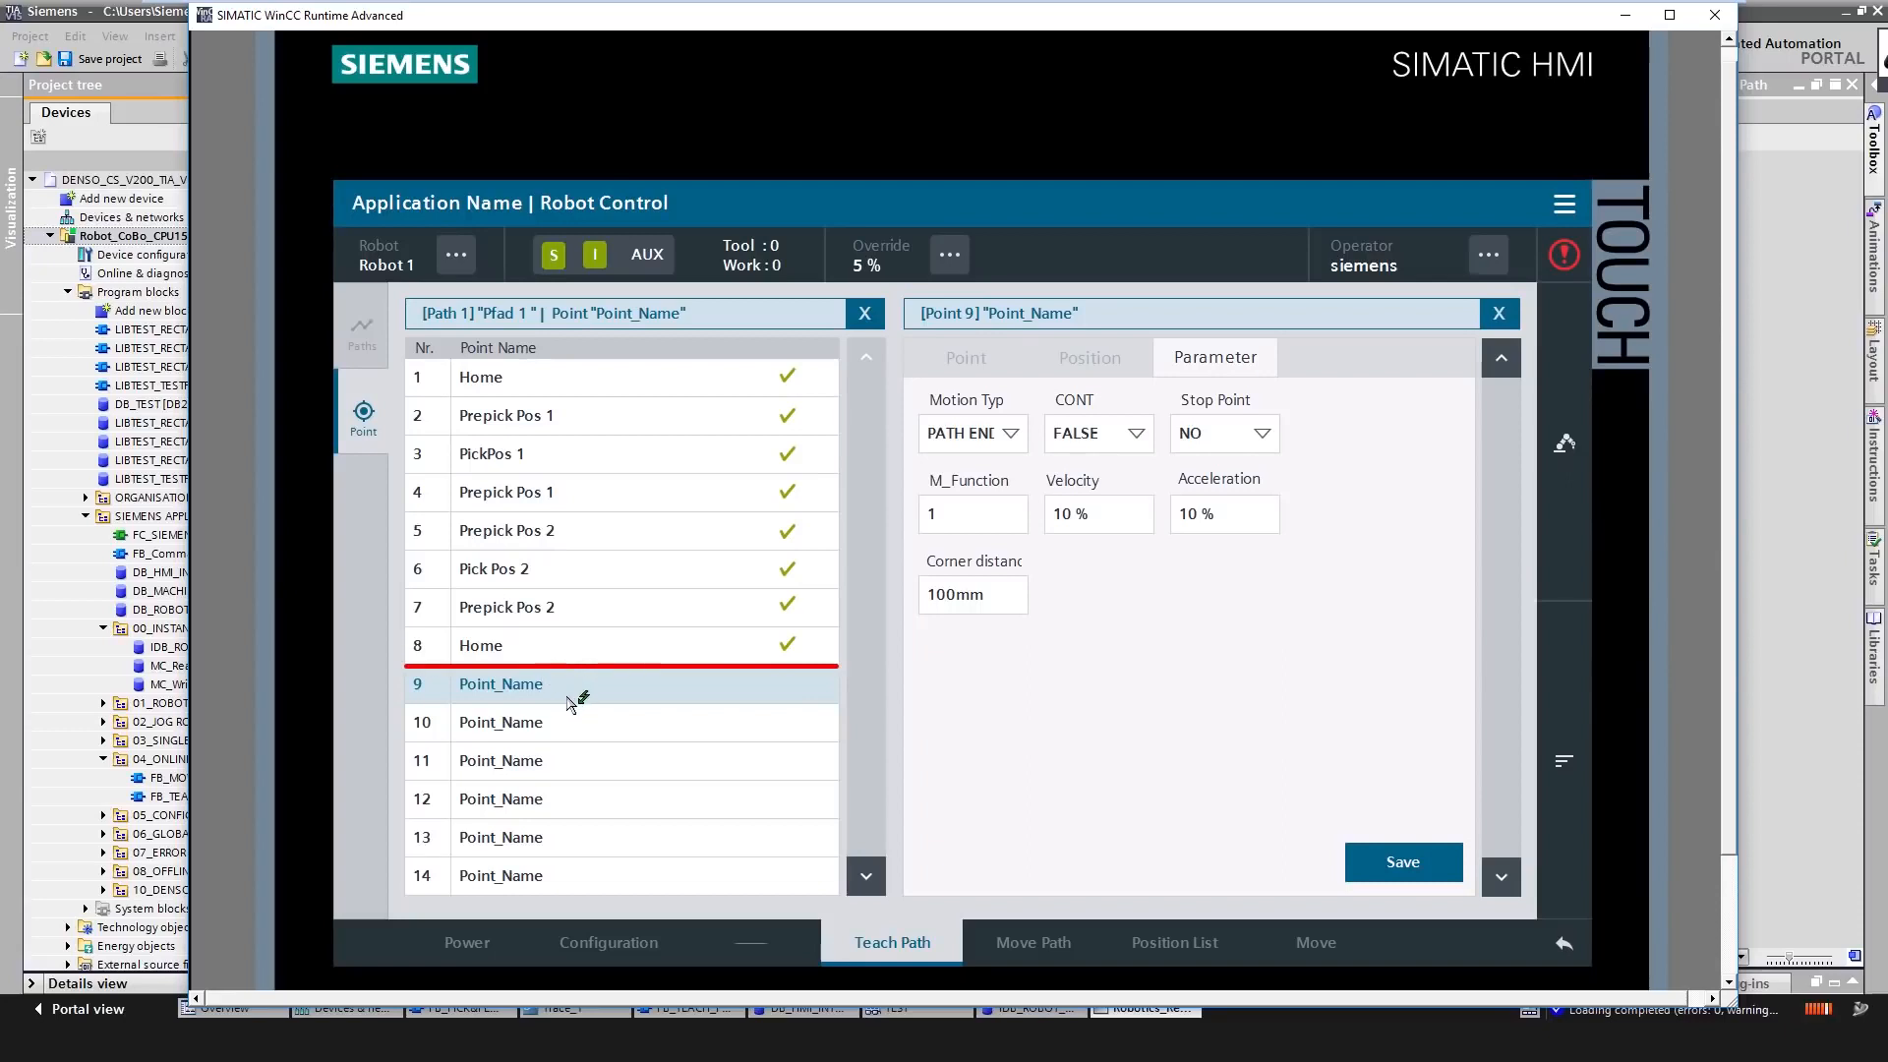
- Activate step mode for moving along the path "Pfad 1" and set the robot override to 100 %
click(1023, 948)
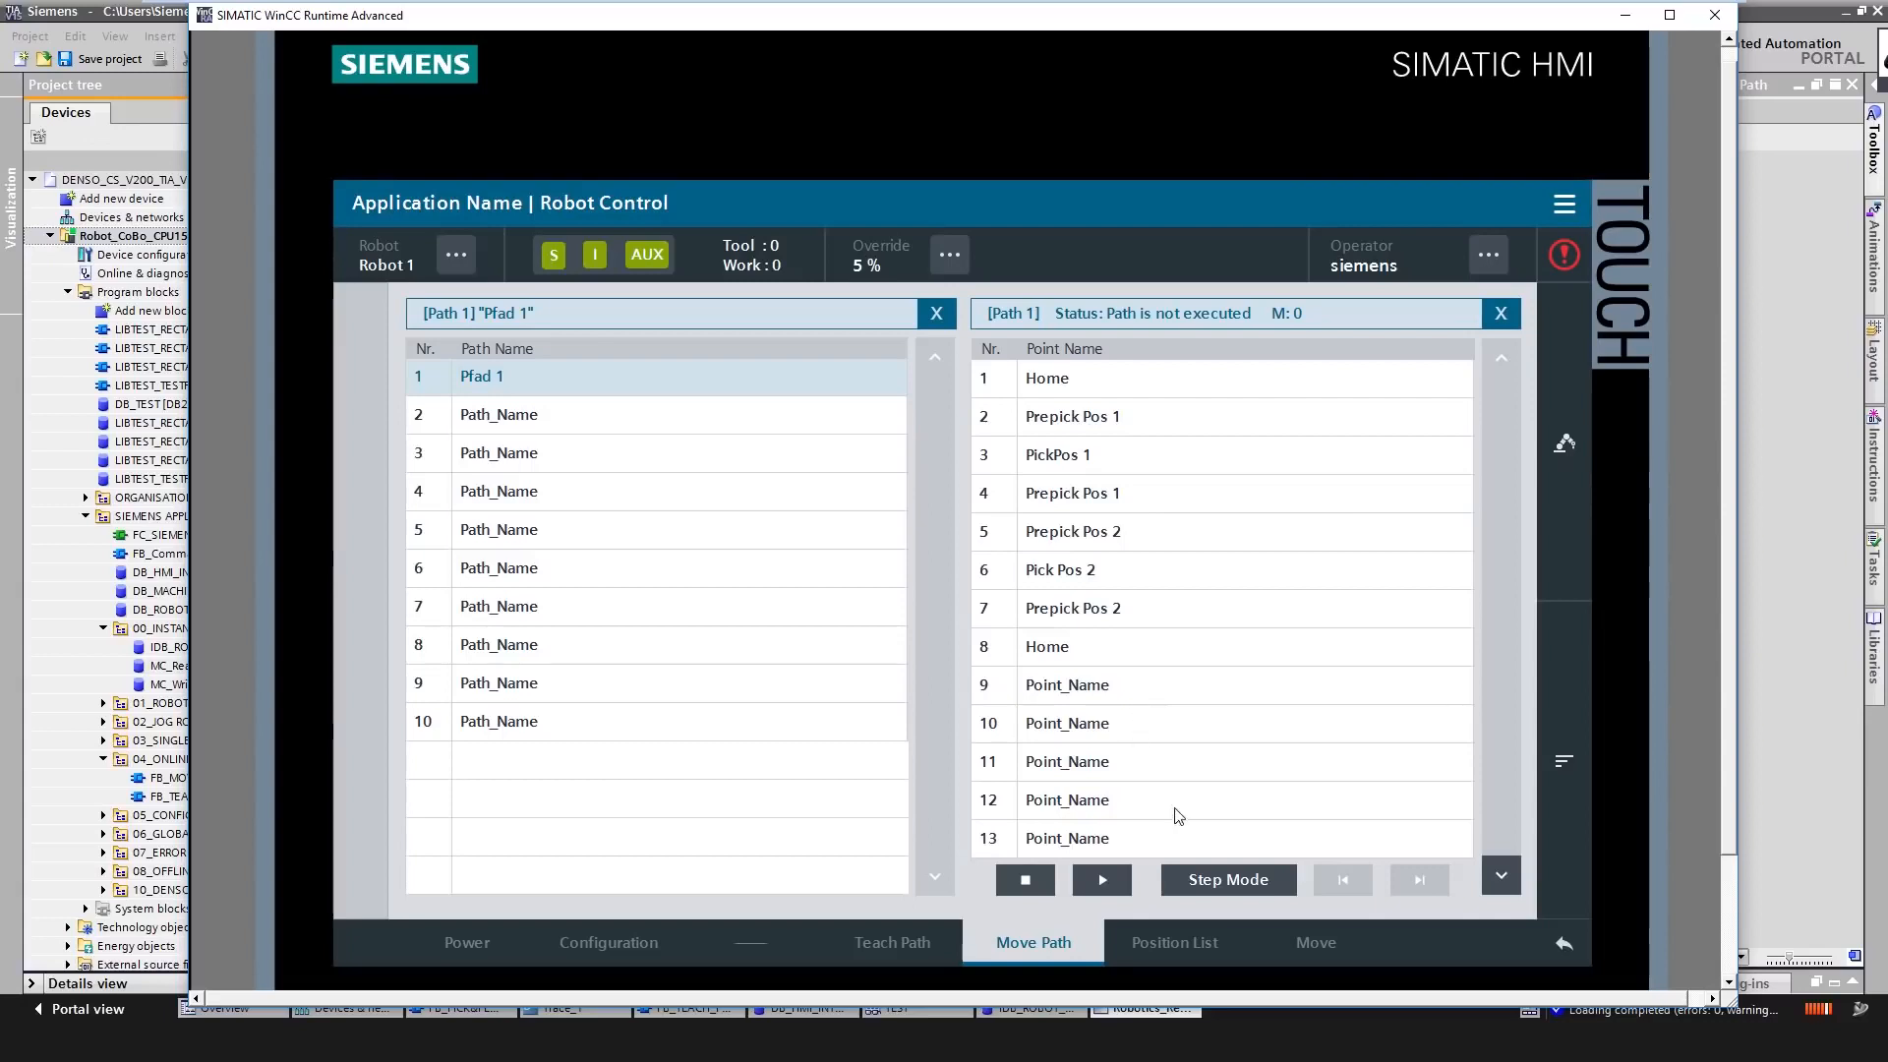
click(1216, 884)
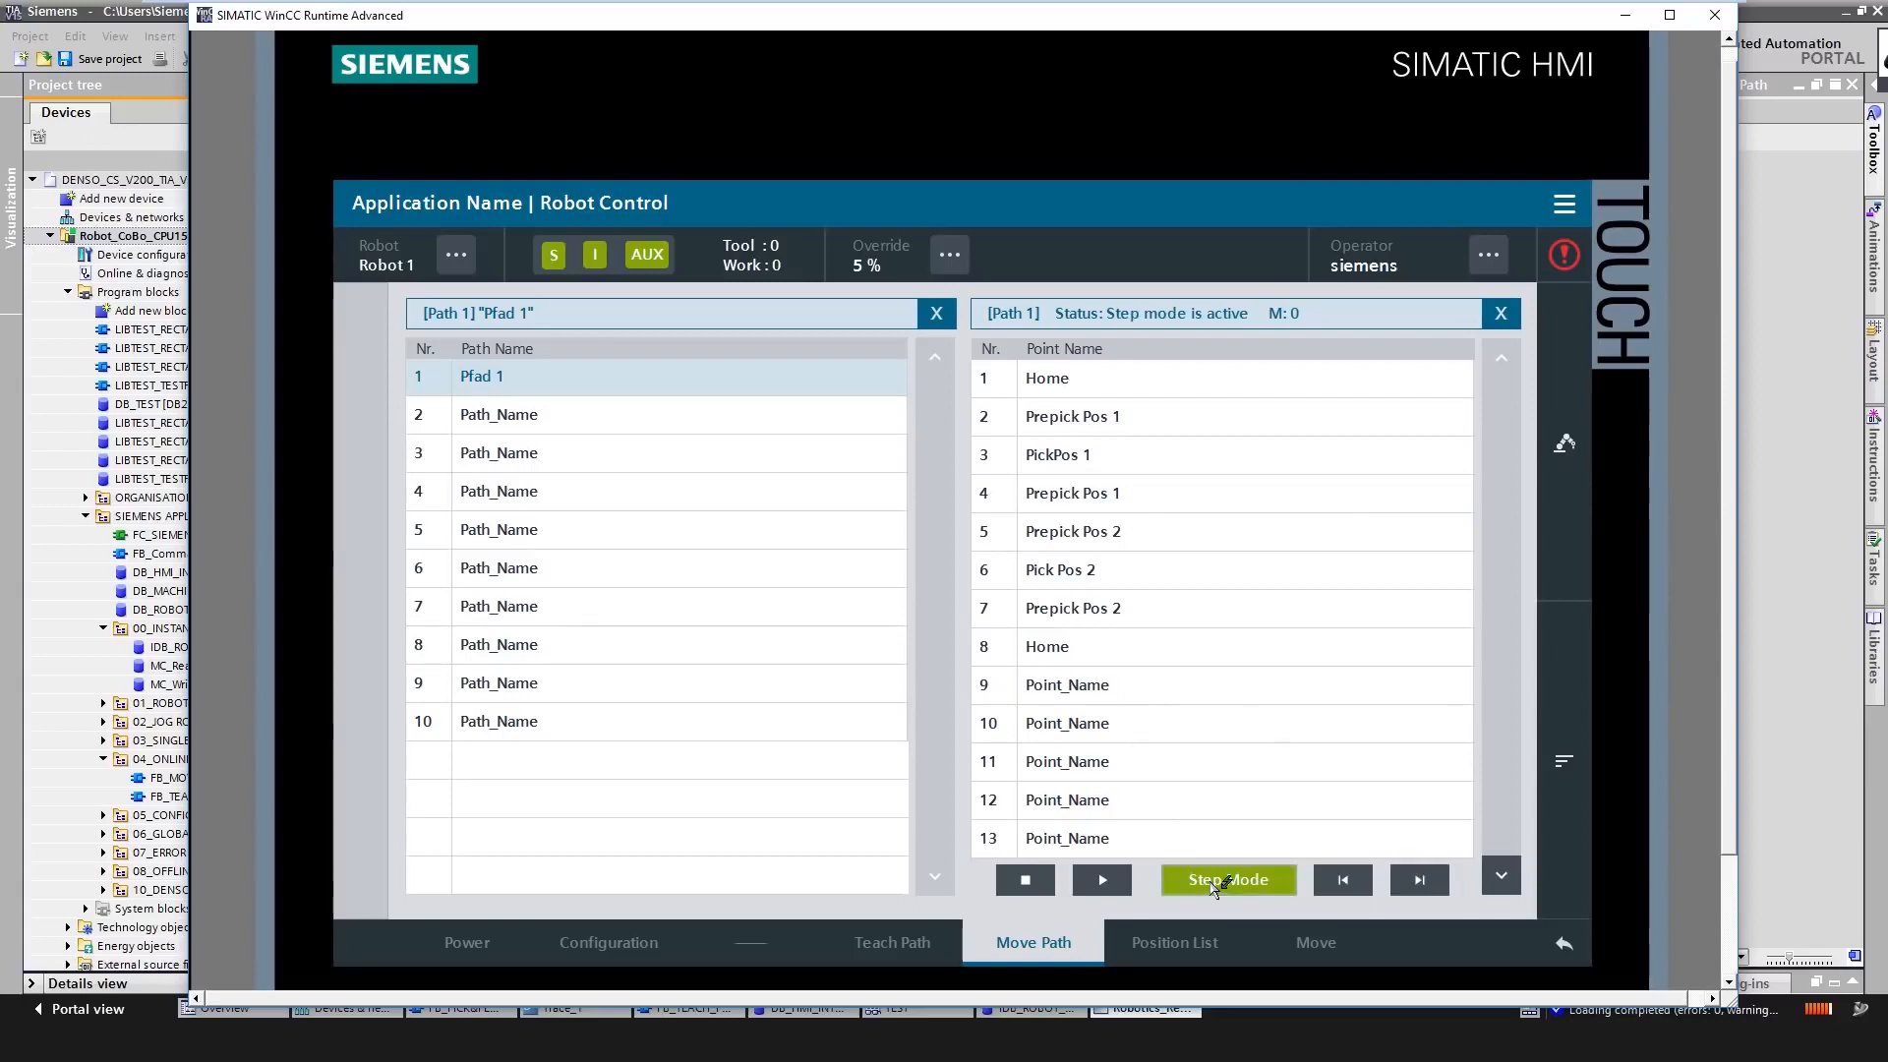
click(950, 255)
click(1141, 553)
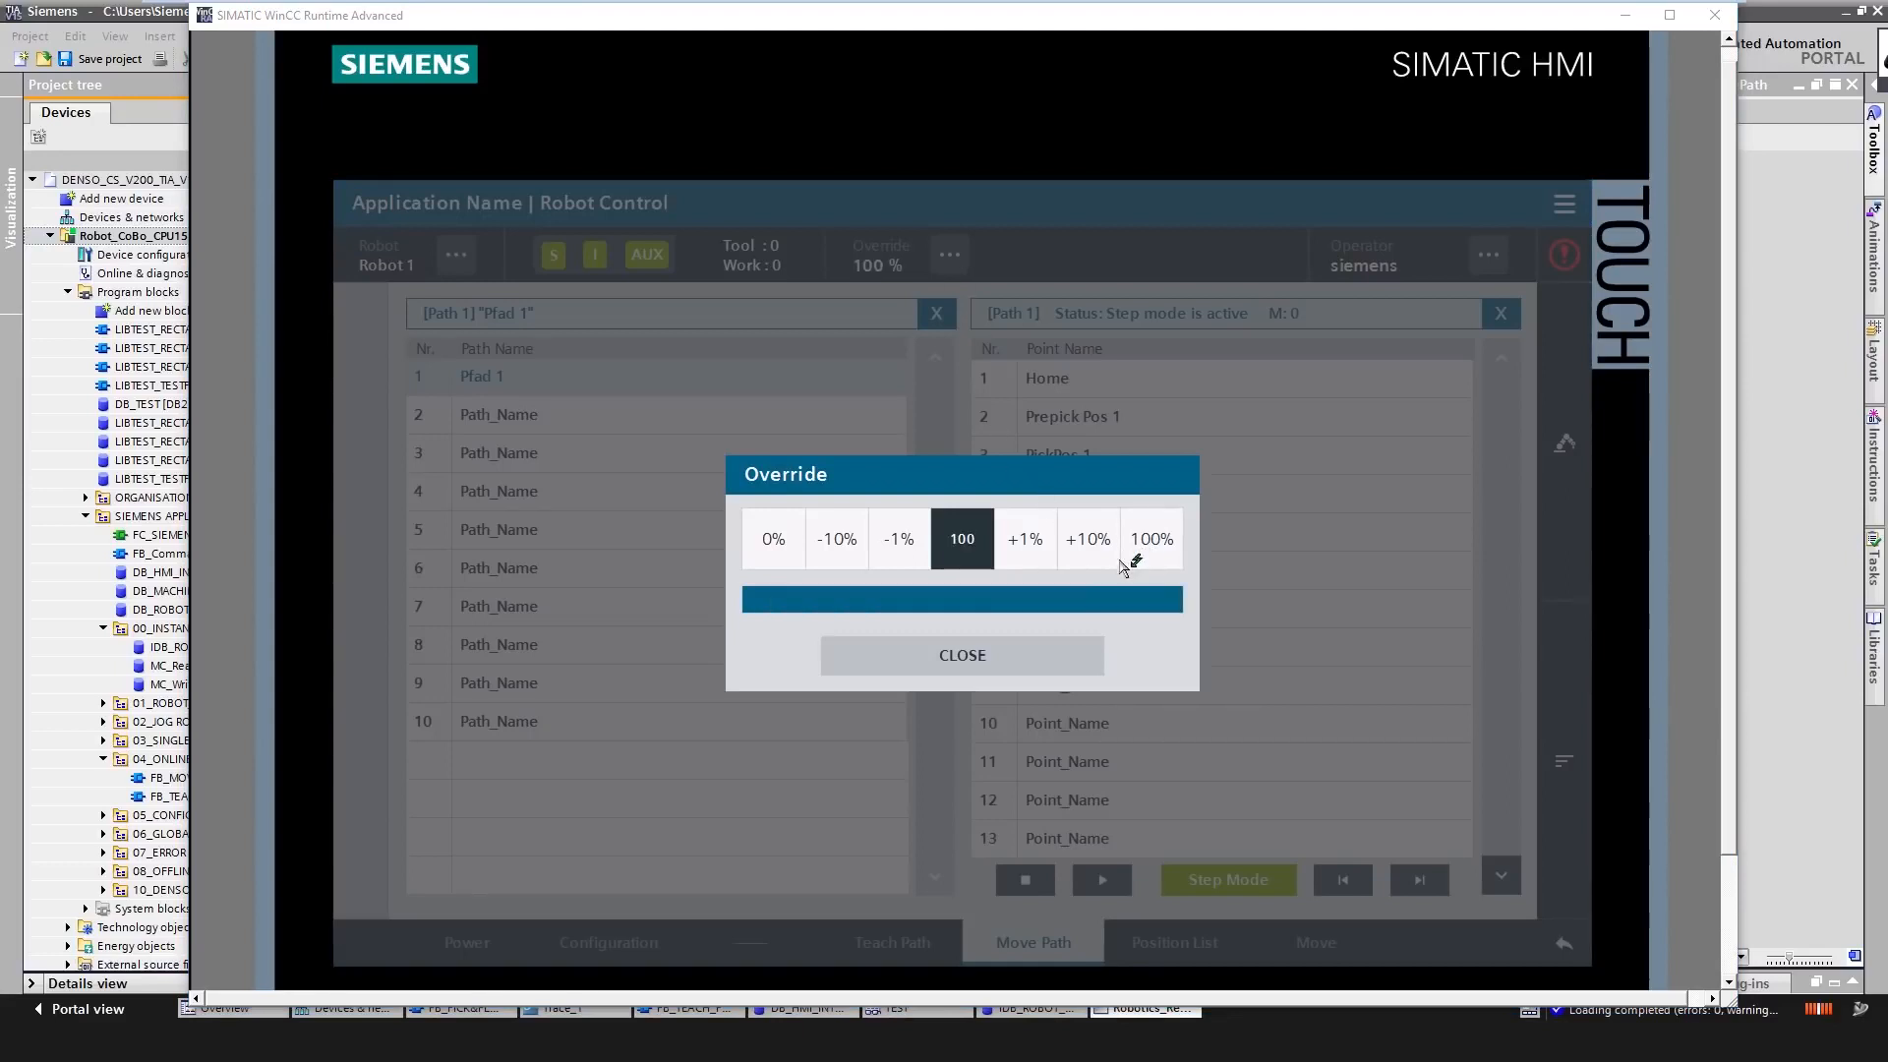
click(993, 654)
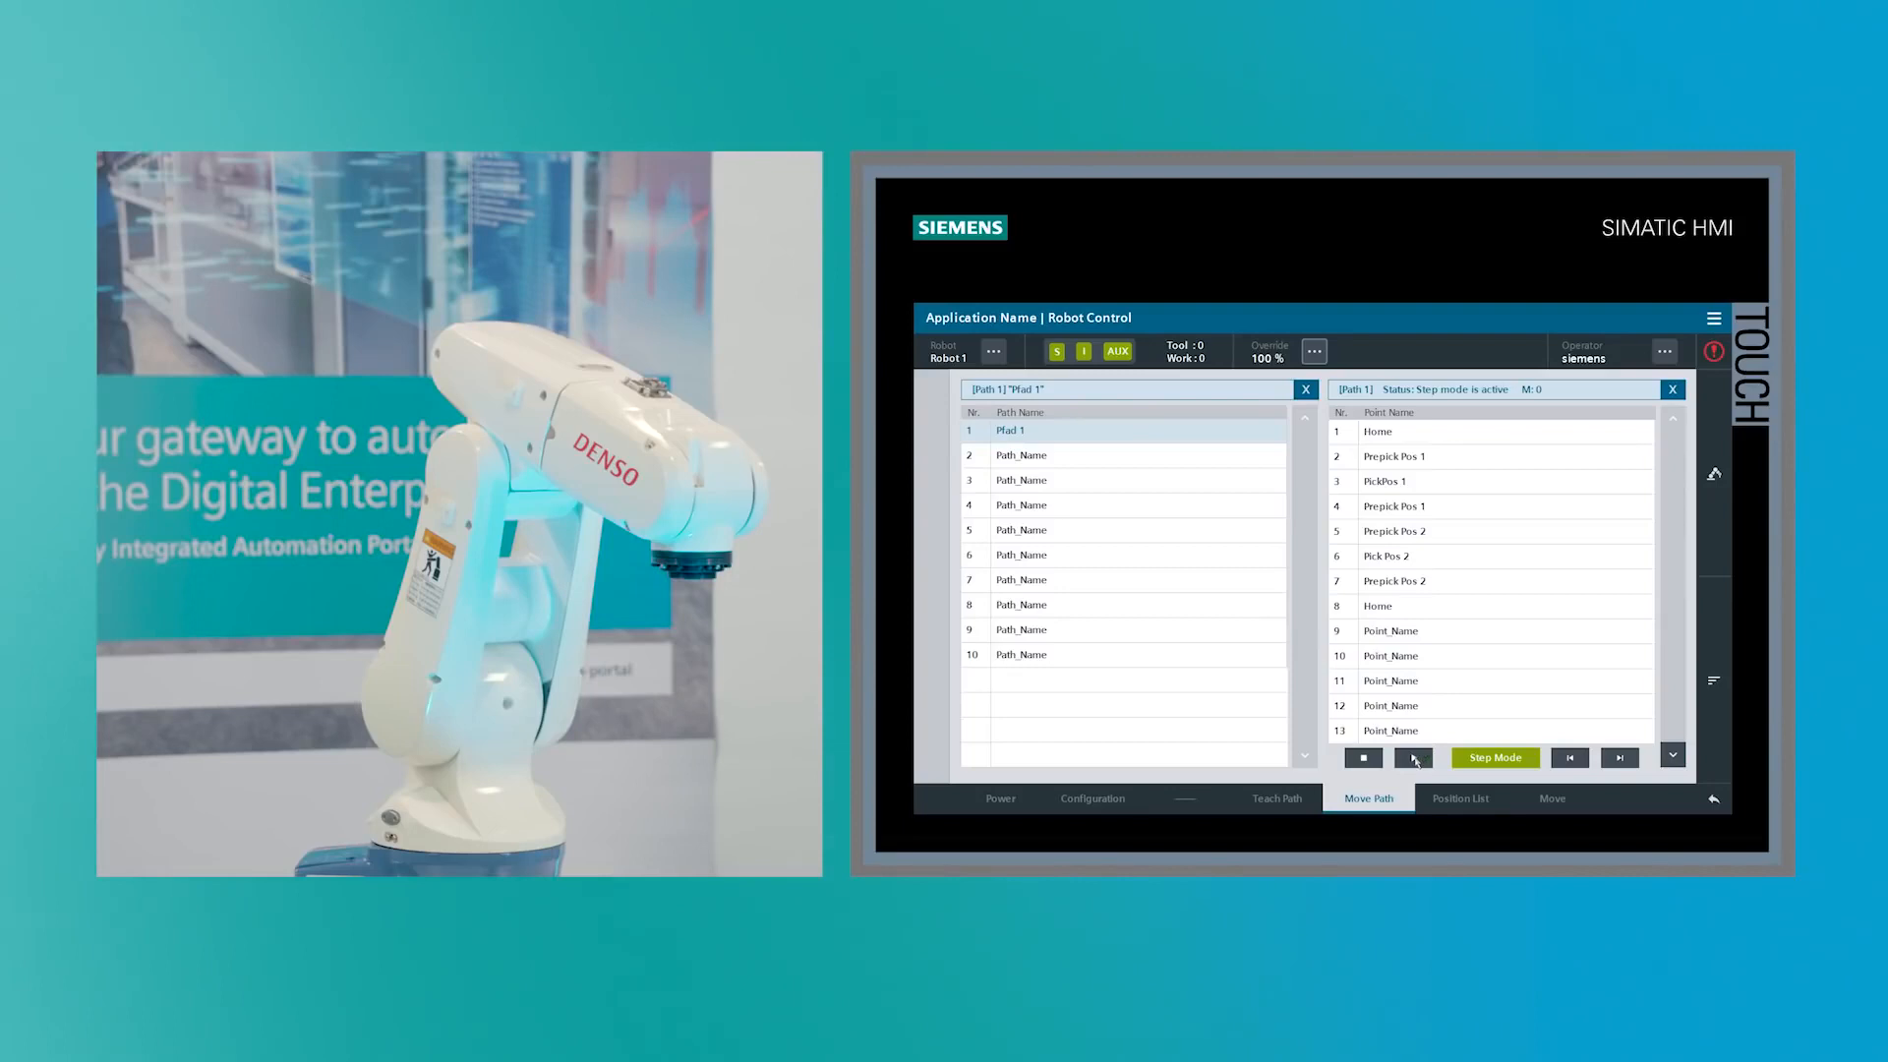
- Start the path "Pfad 1" in step mode and advance the robot point by point from Home to the final Home, point 8
click(1416, 759)
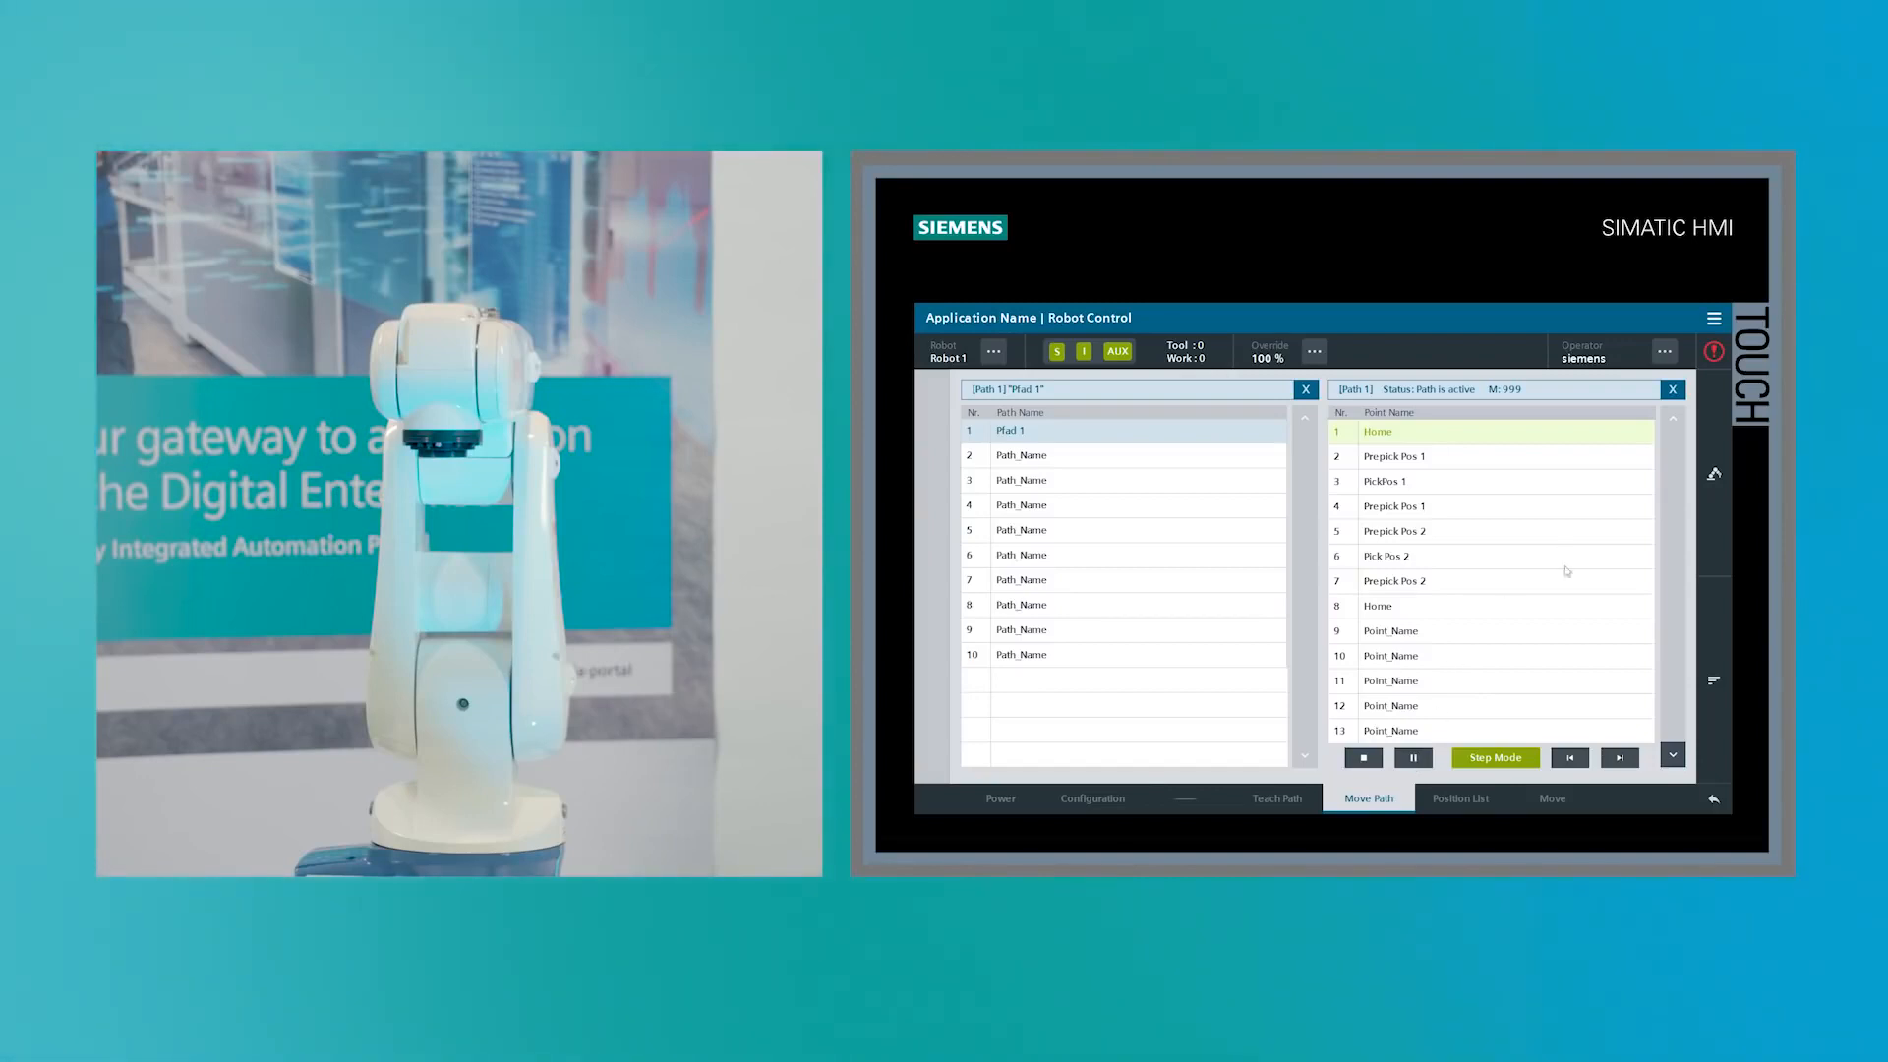
click(1619, 758)
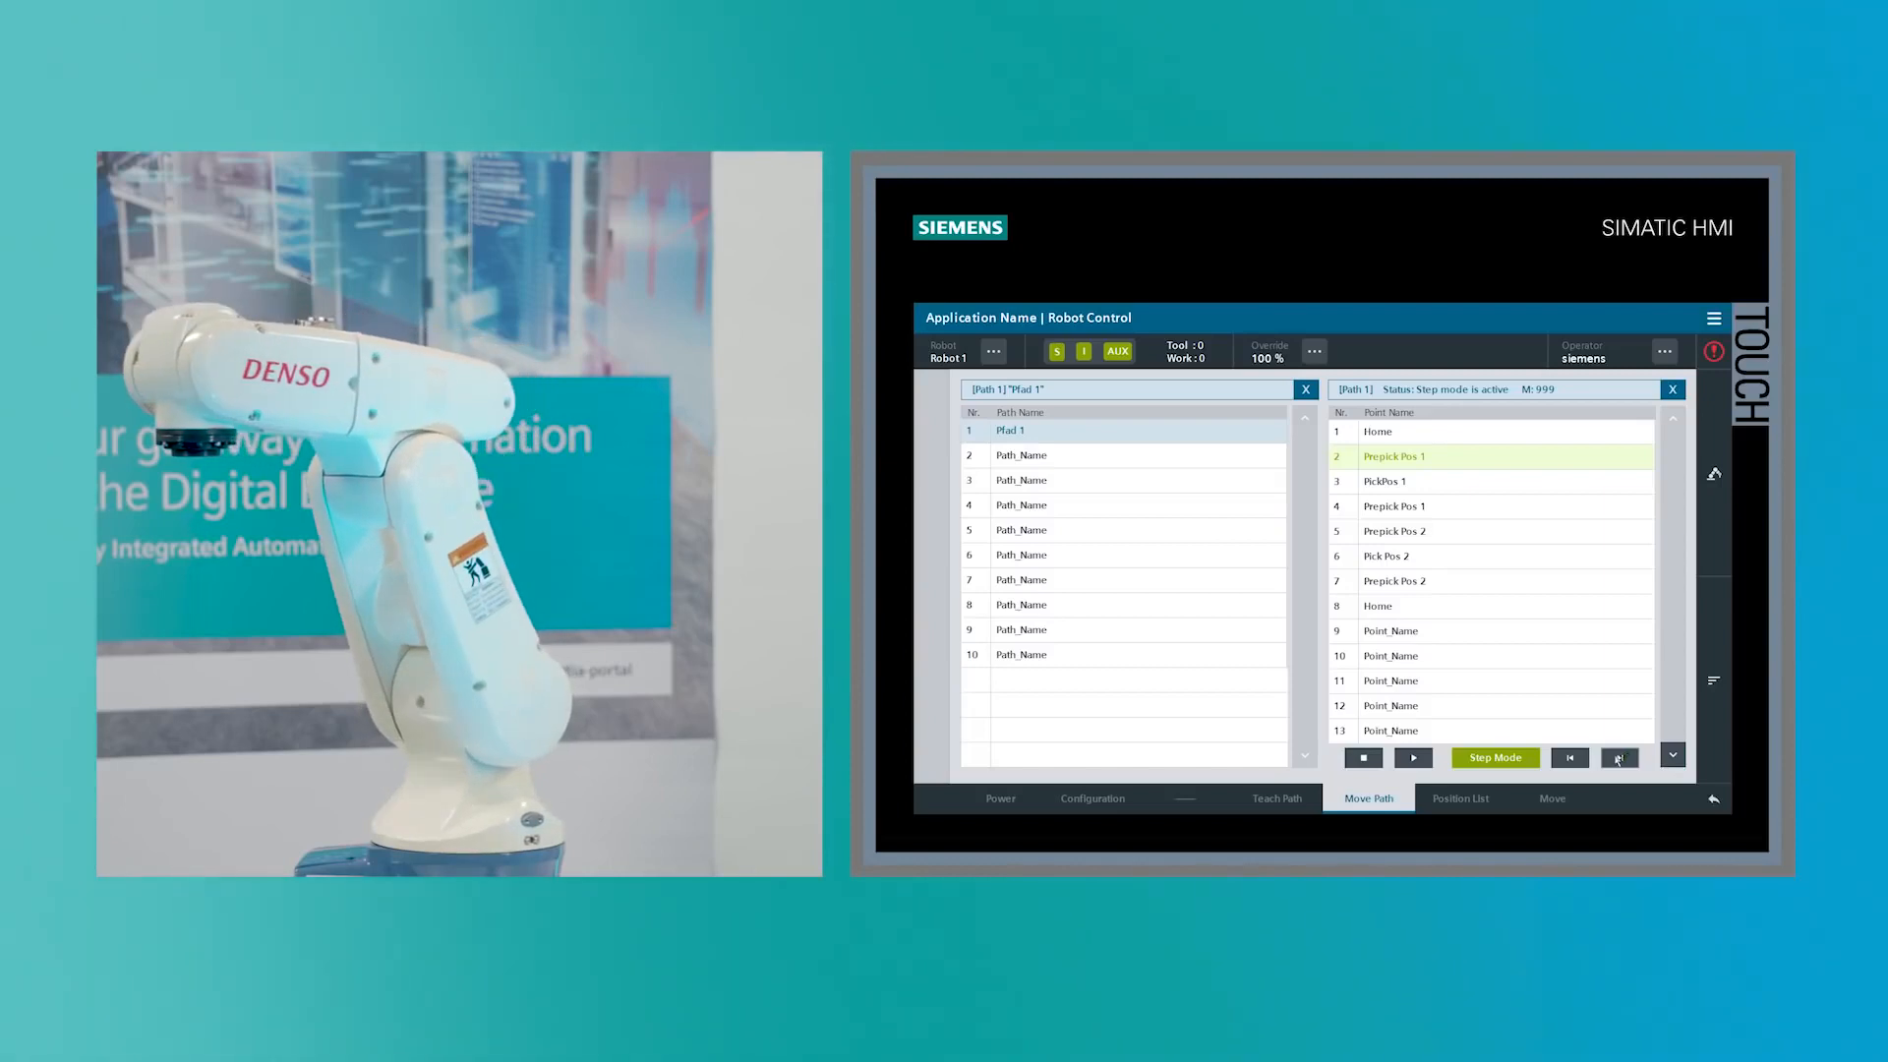
click(1619, 758)
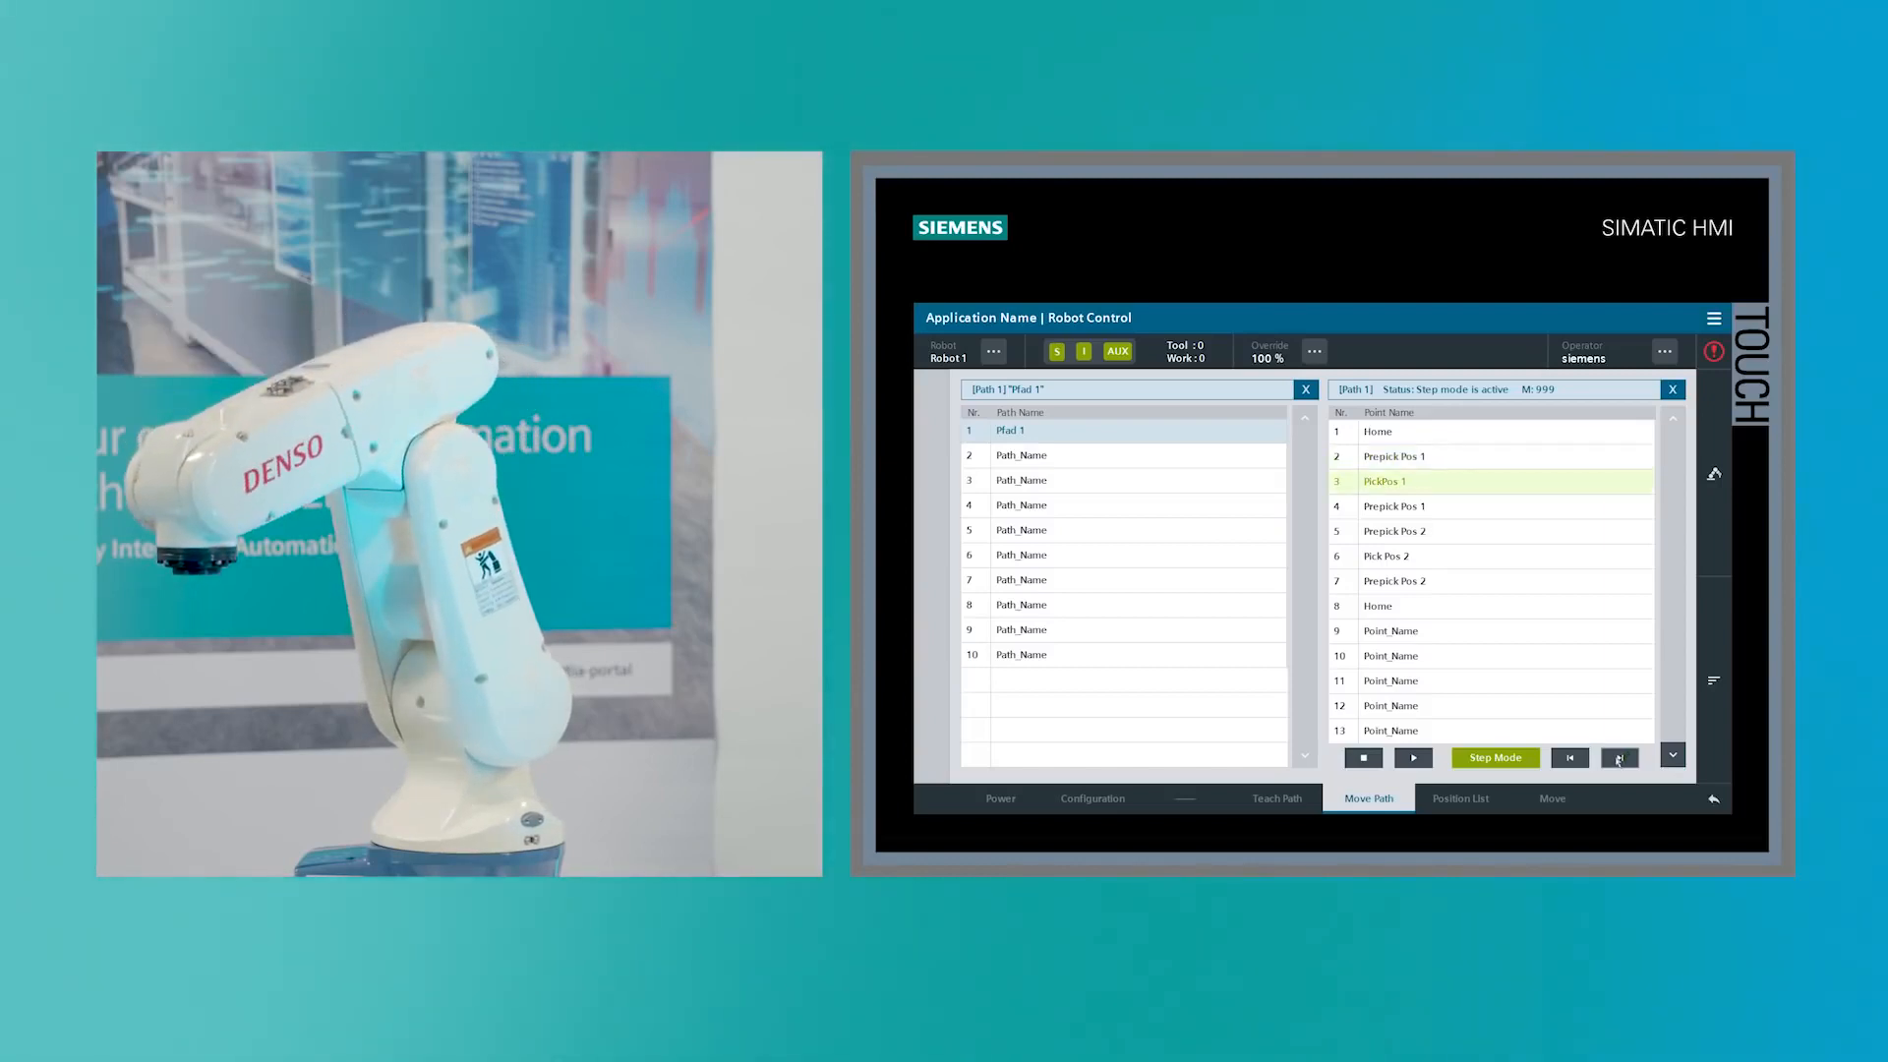
click(1619, 759)
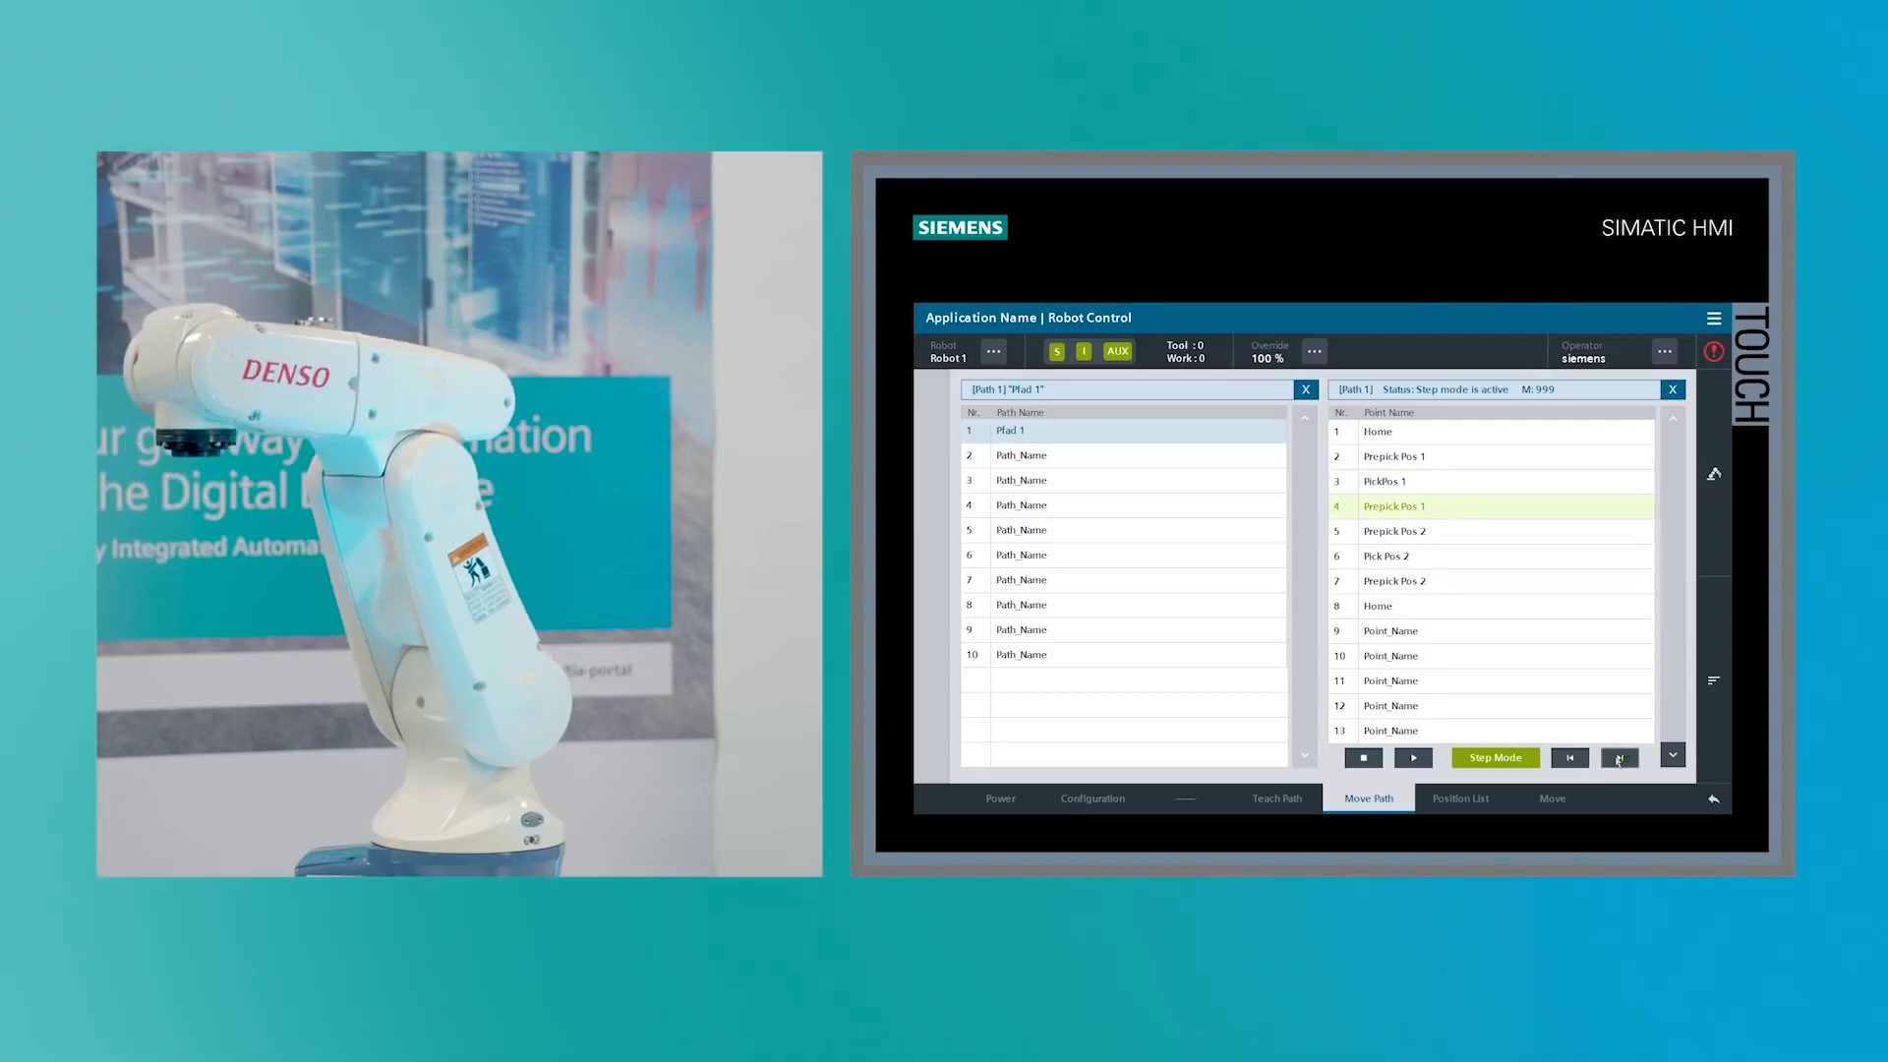
click(1619, 758)
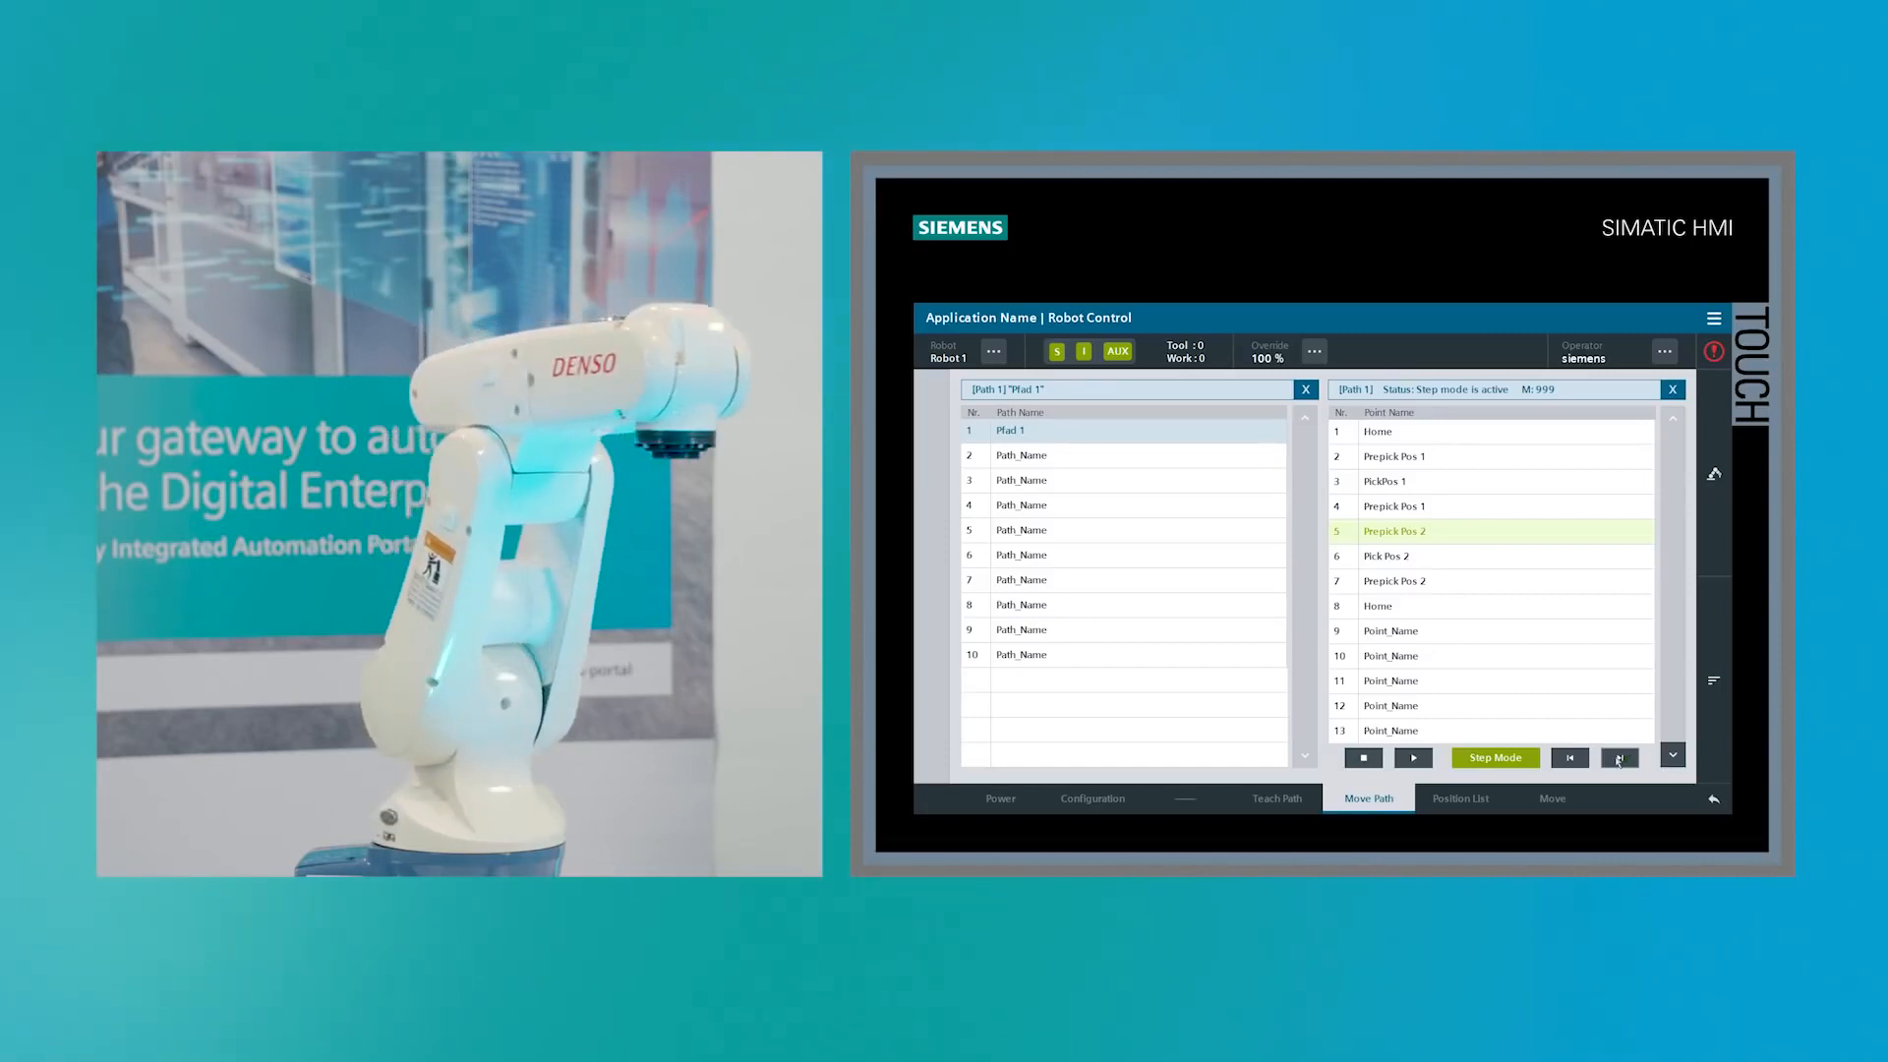
click(1619, 758)
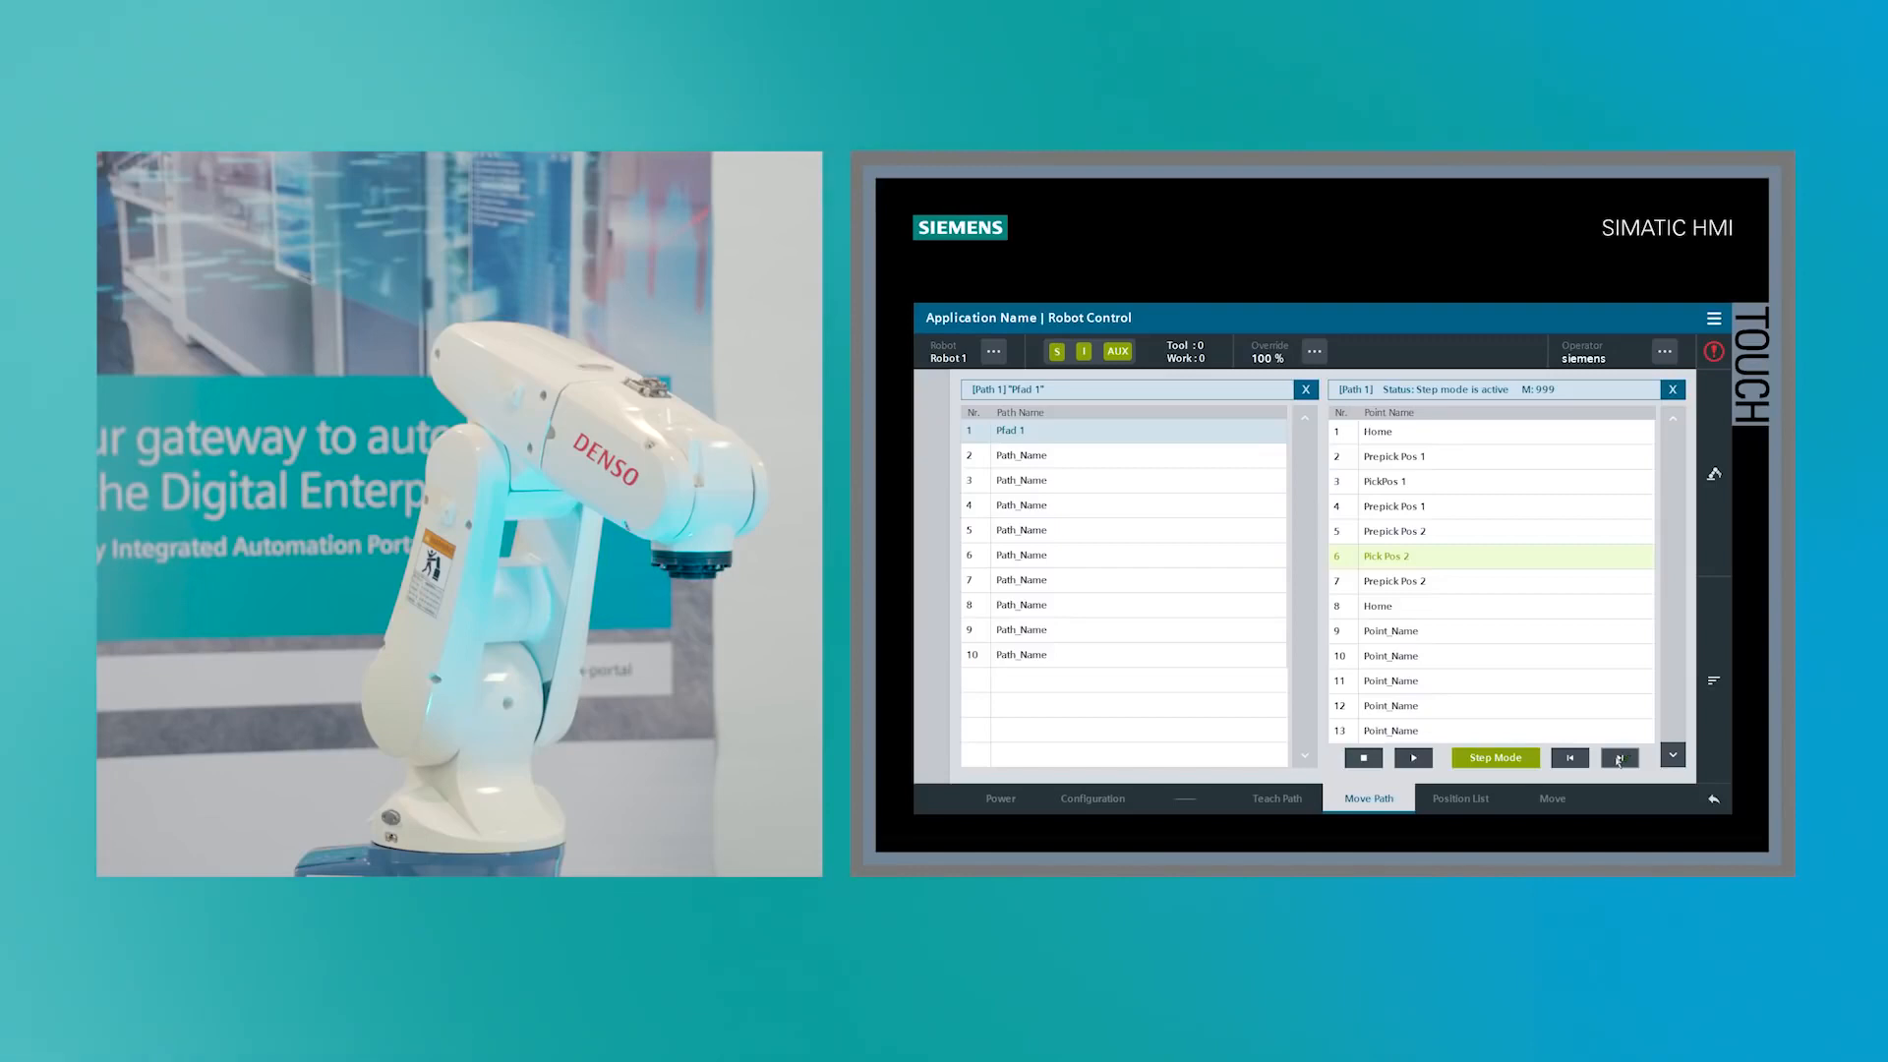
click(1619, 759)
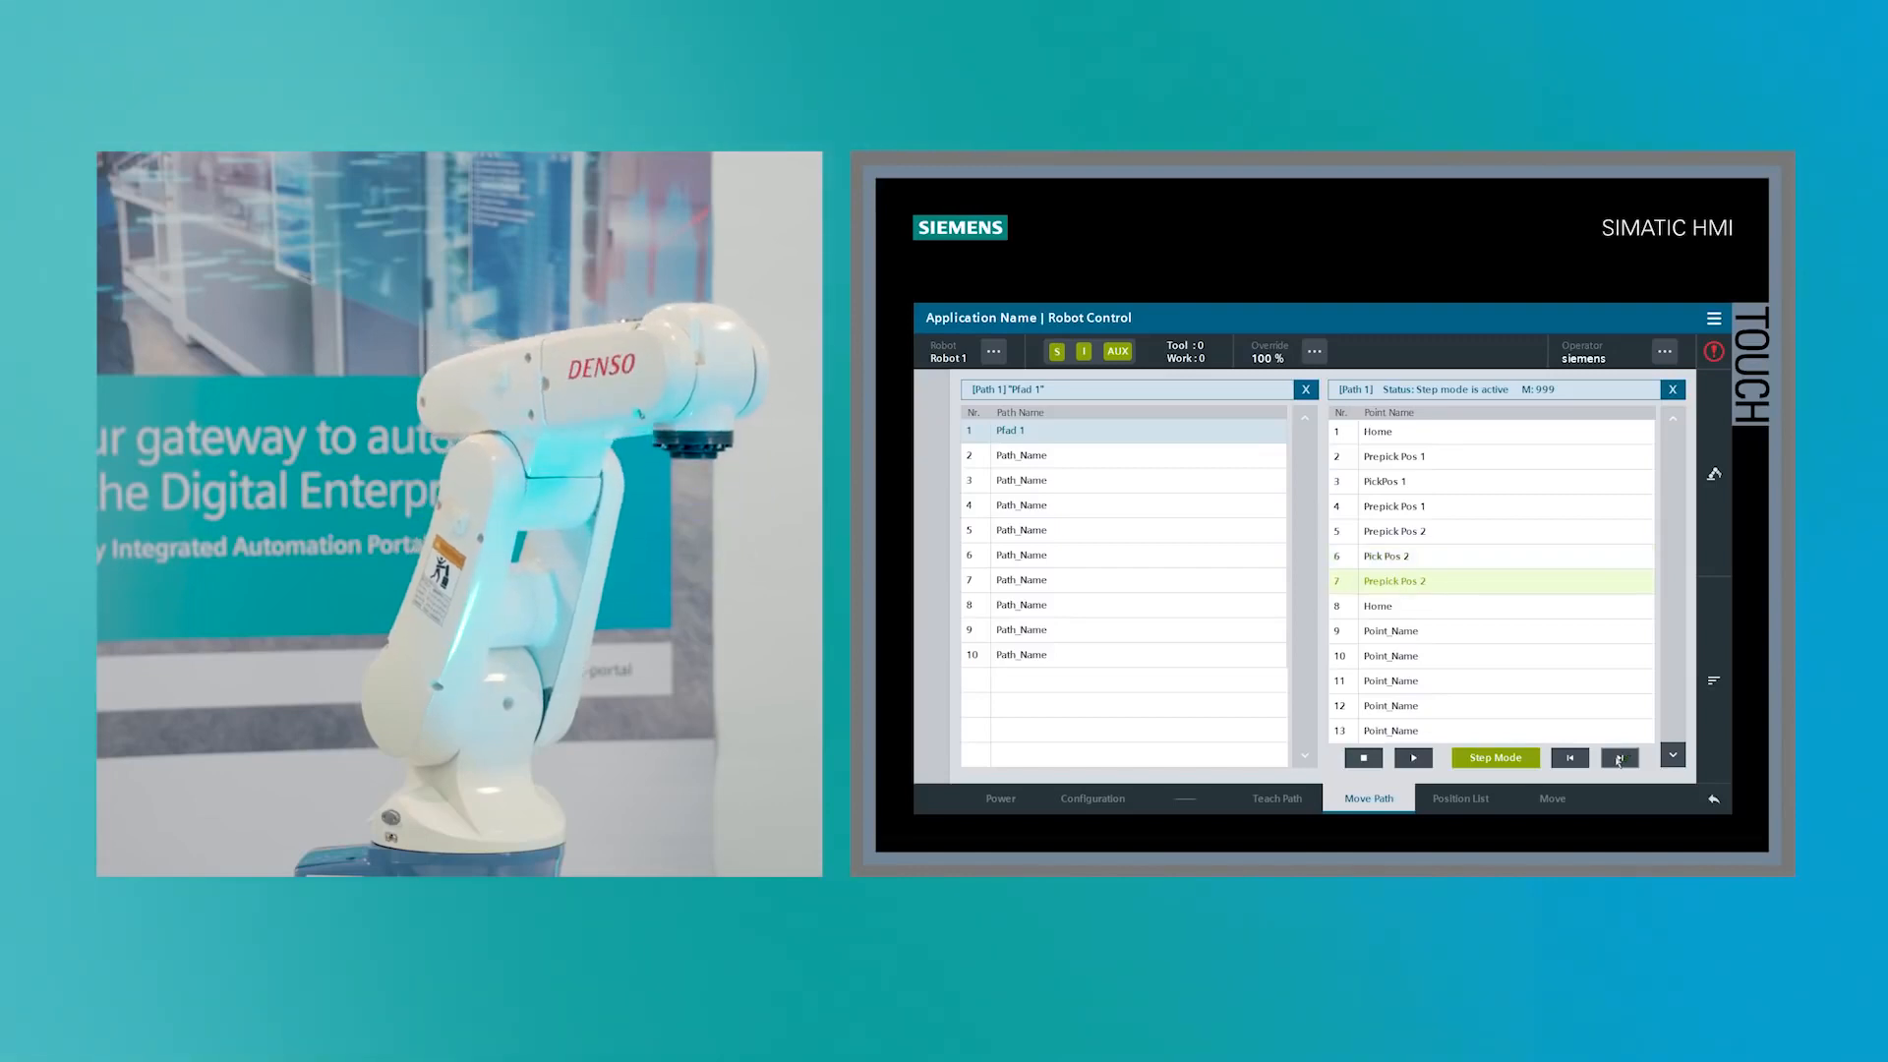
click(1619, 758)
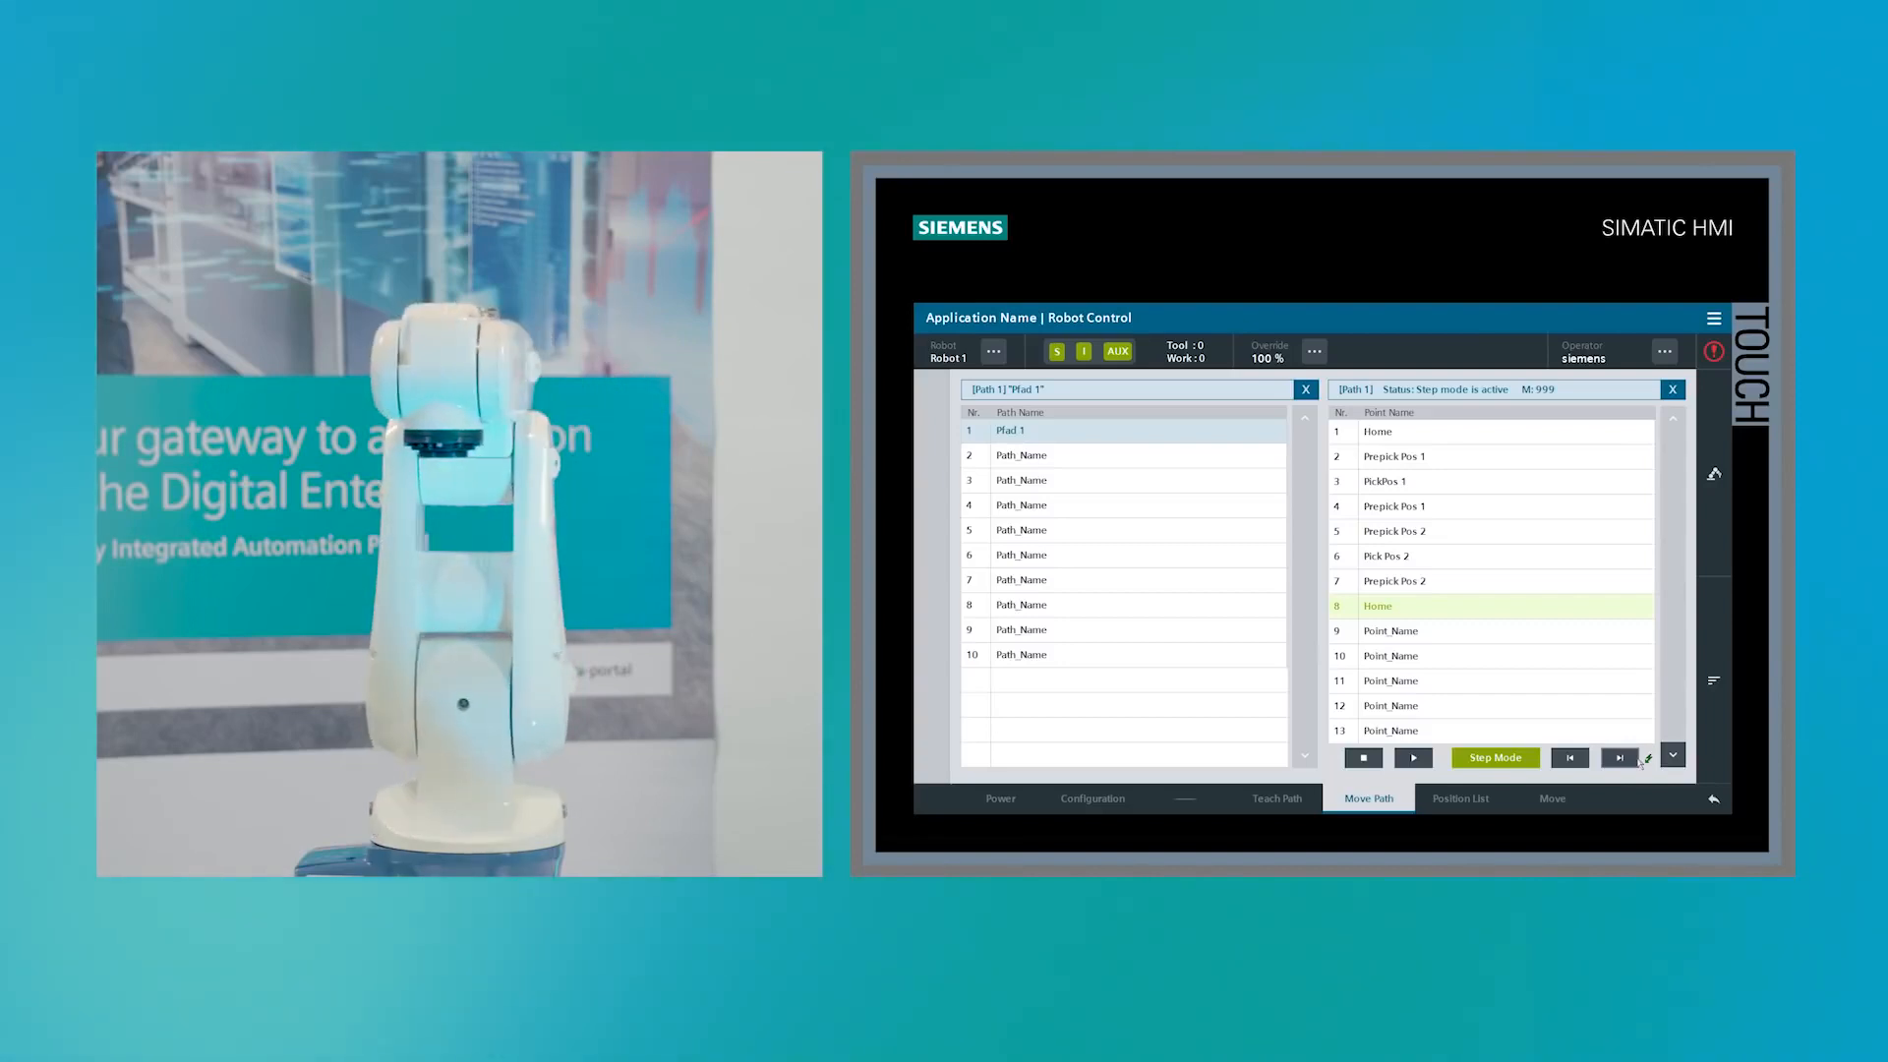
- Deactivate step mode and run the path "Pfad 1" continuously
click(1500, 758)
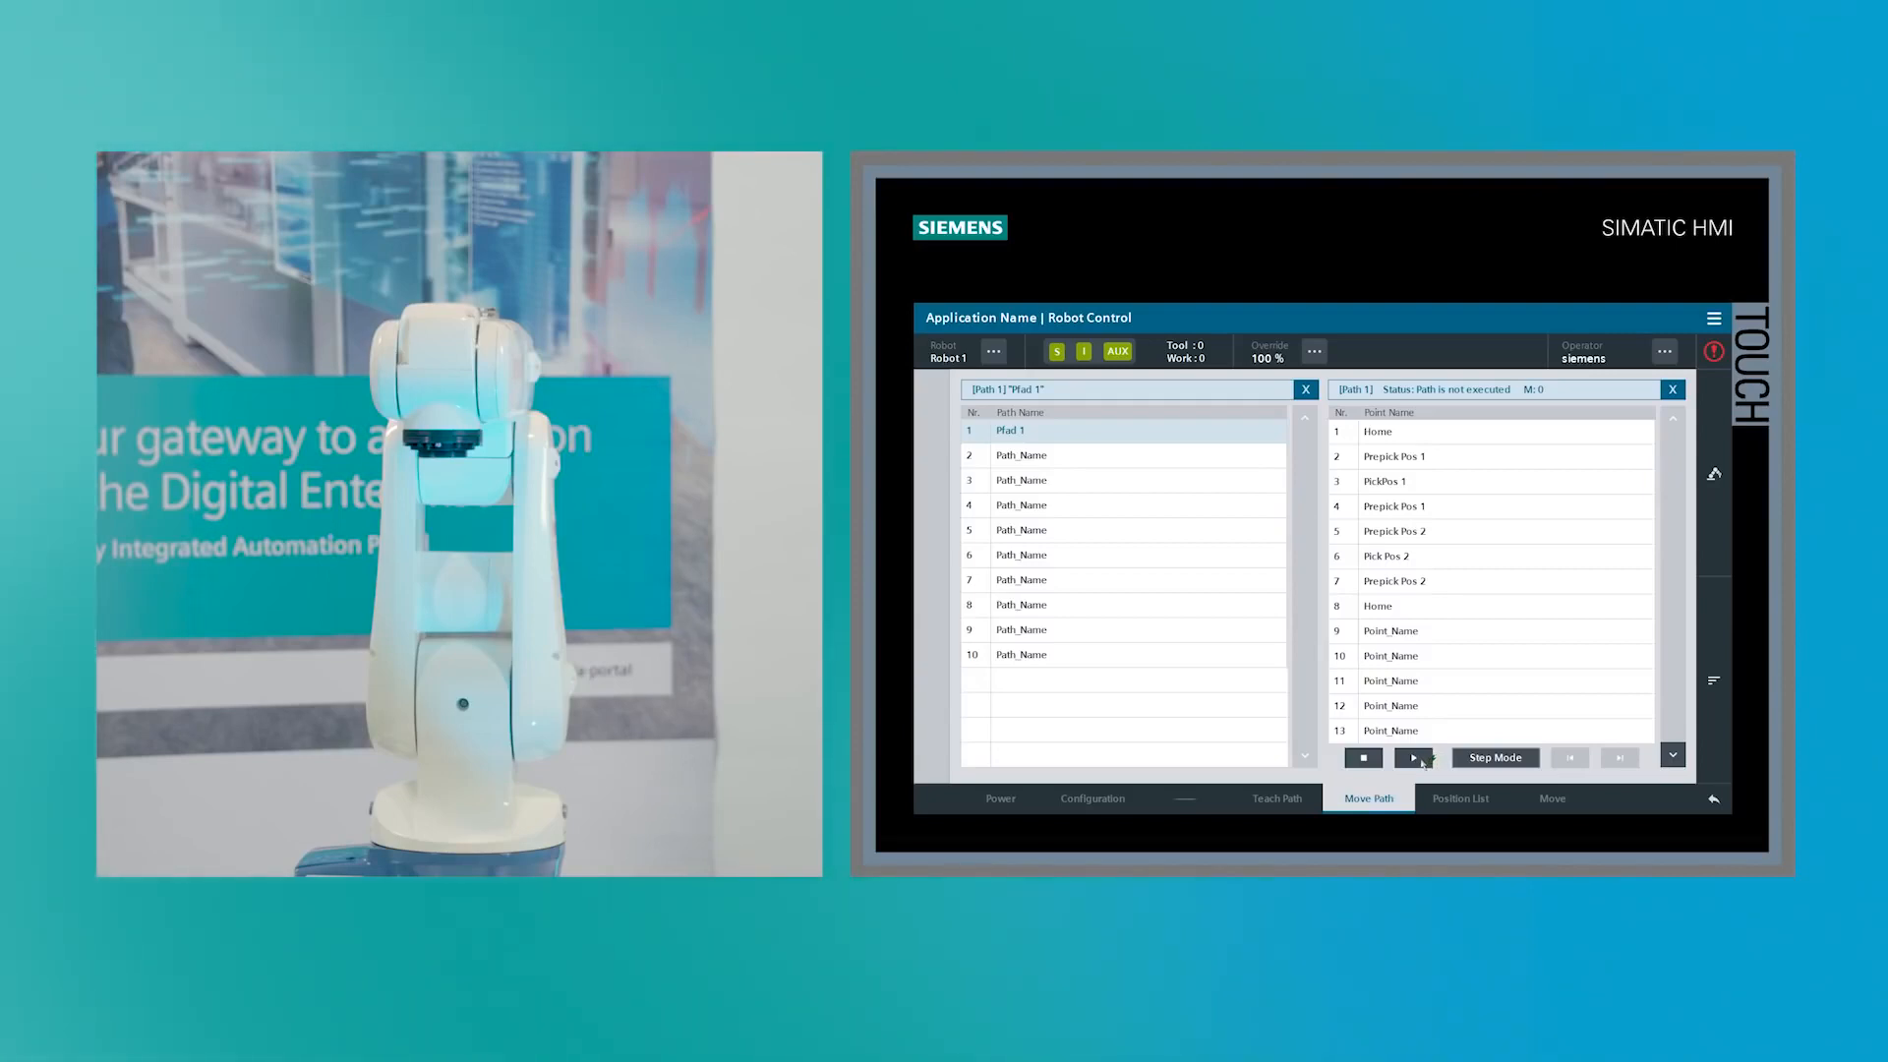
click(1417, 758)
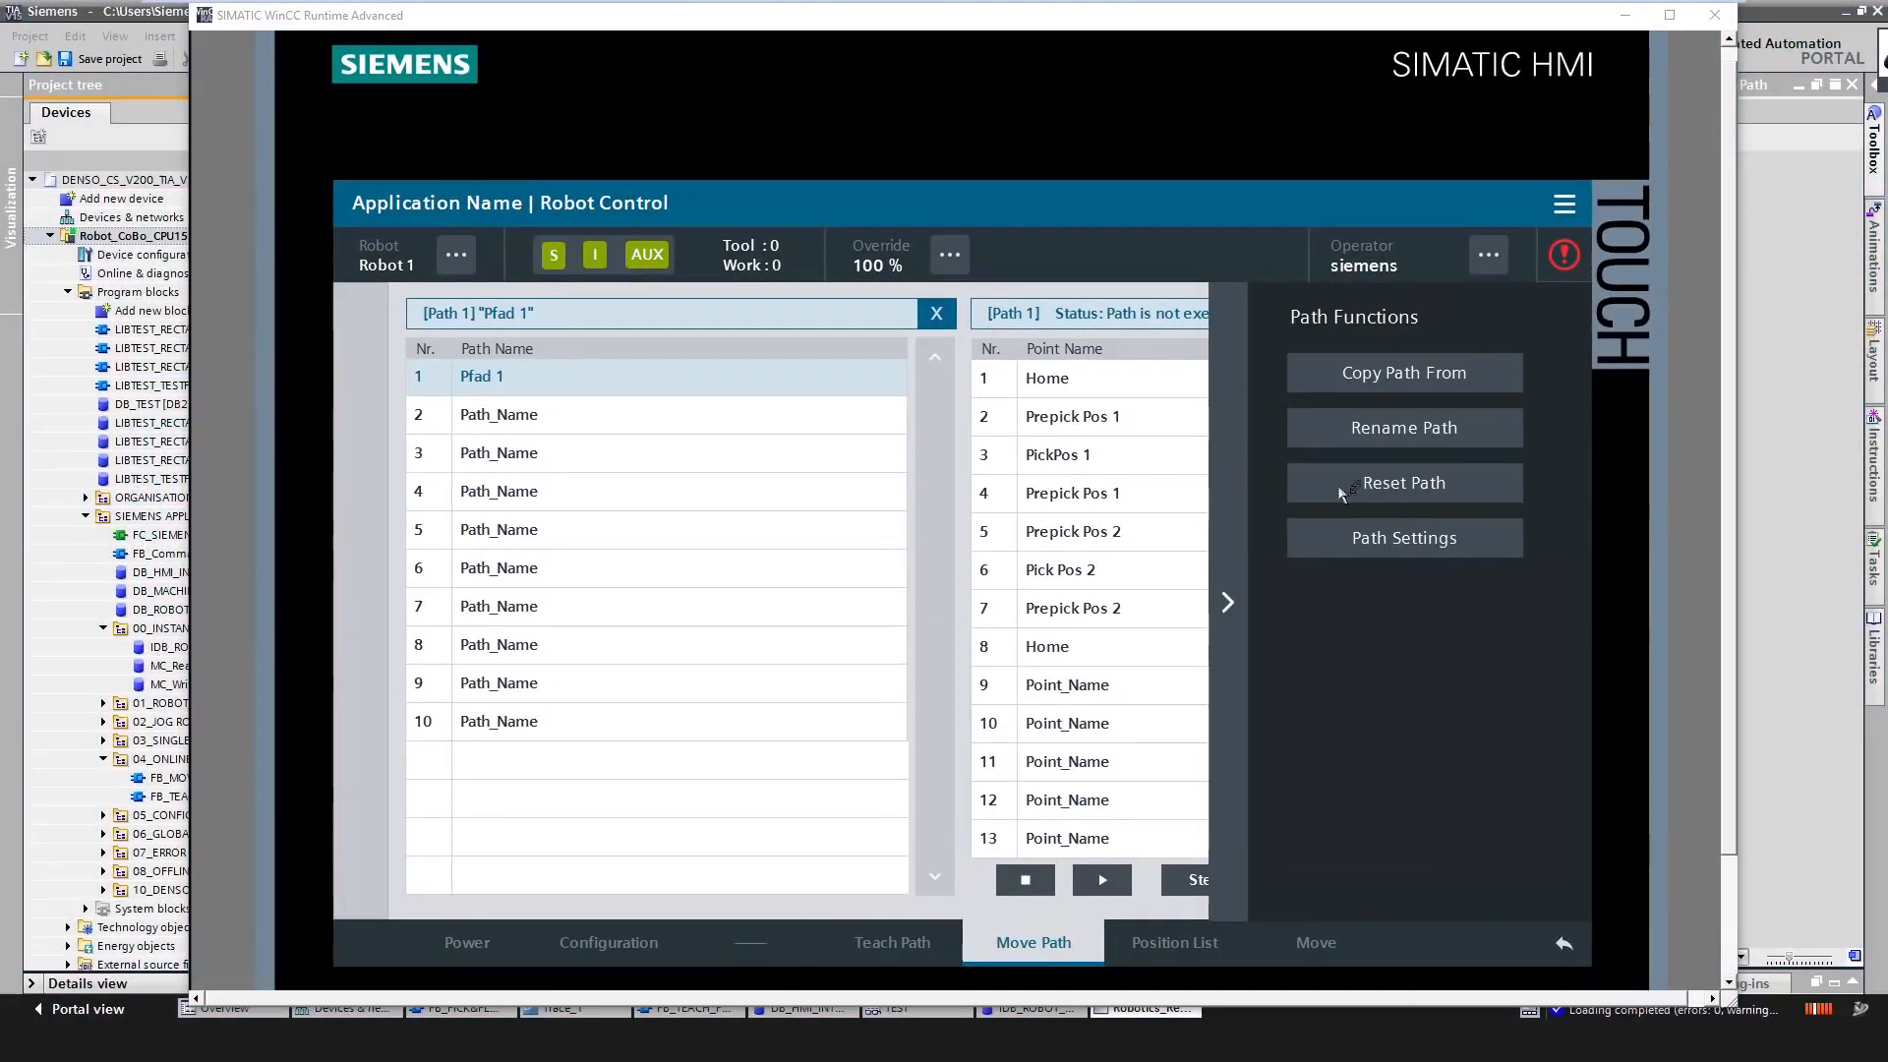
- Apply CONT TRUE, velocity 50 % and acceleration 20 % to the whole path "Pfad 1" through its path settings and run the path
click(1365, 541)
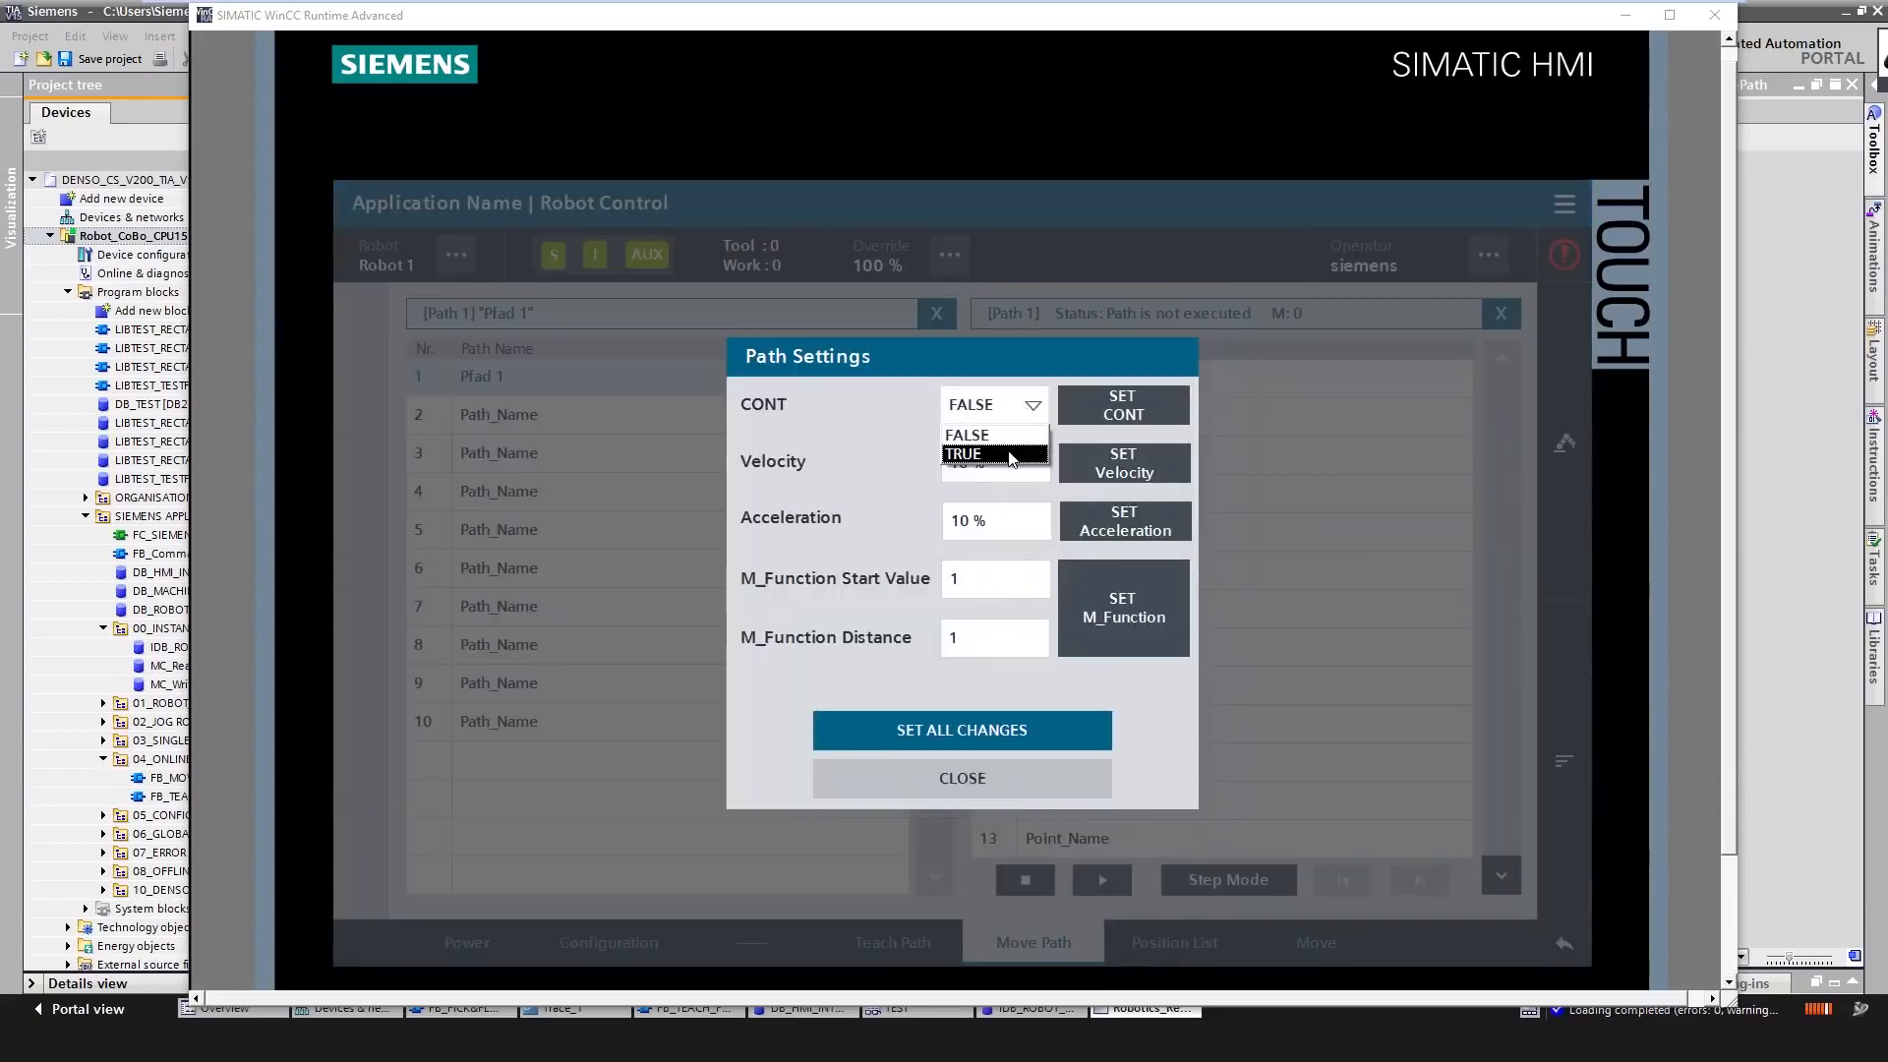
click(995, 454)
click(998, 459)
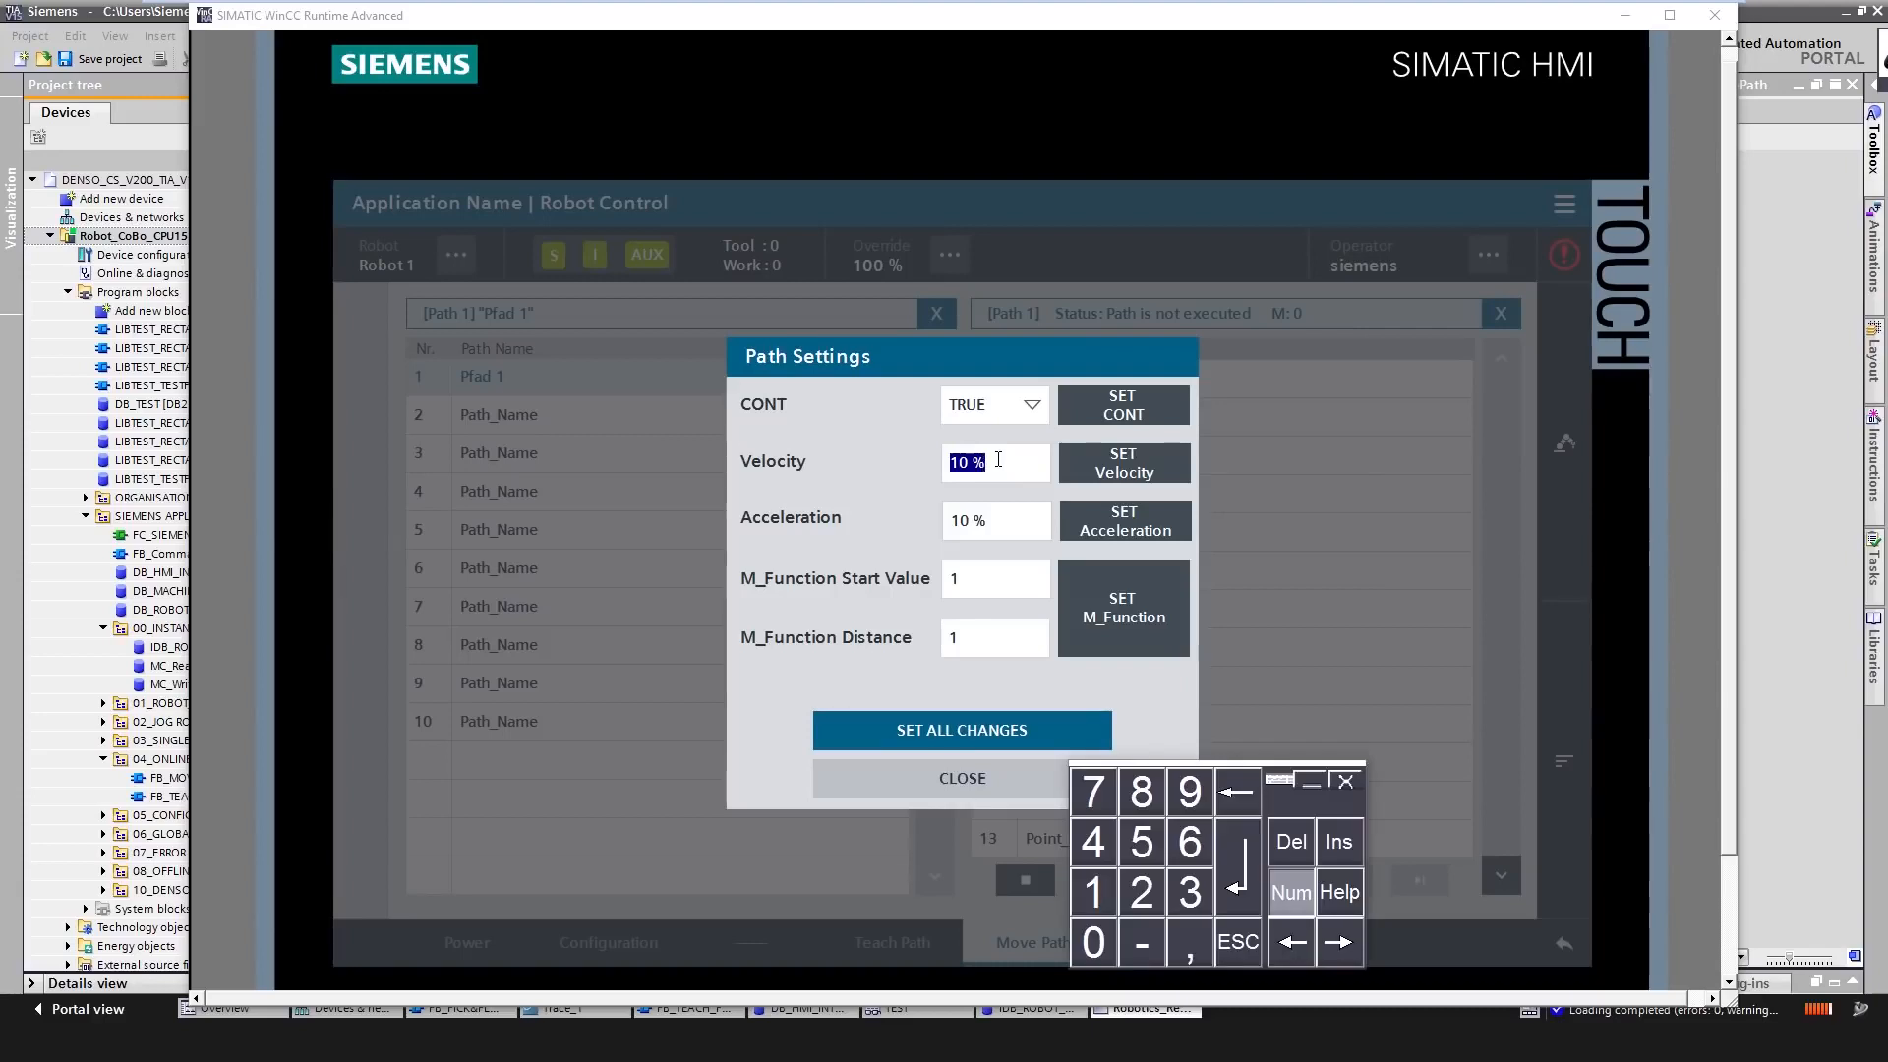
key(Return)
click(979, 521)
key(Return)
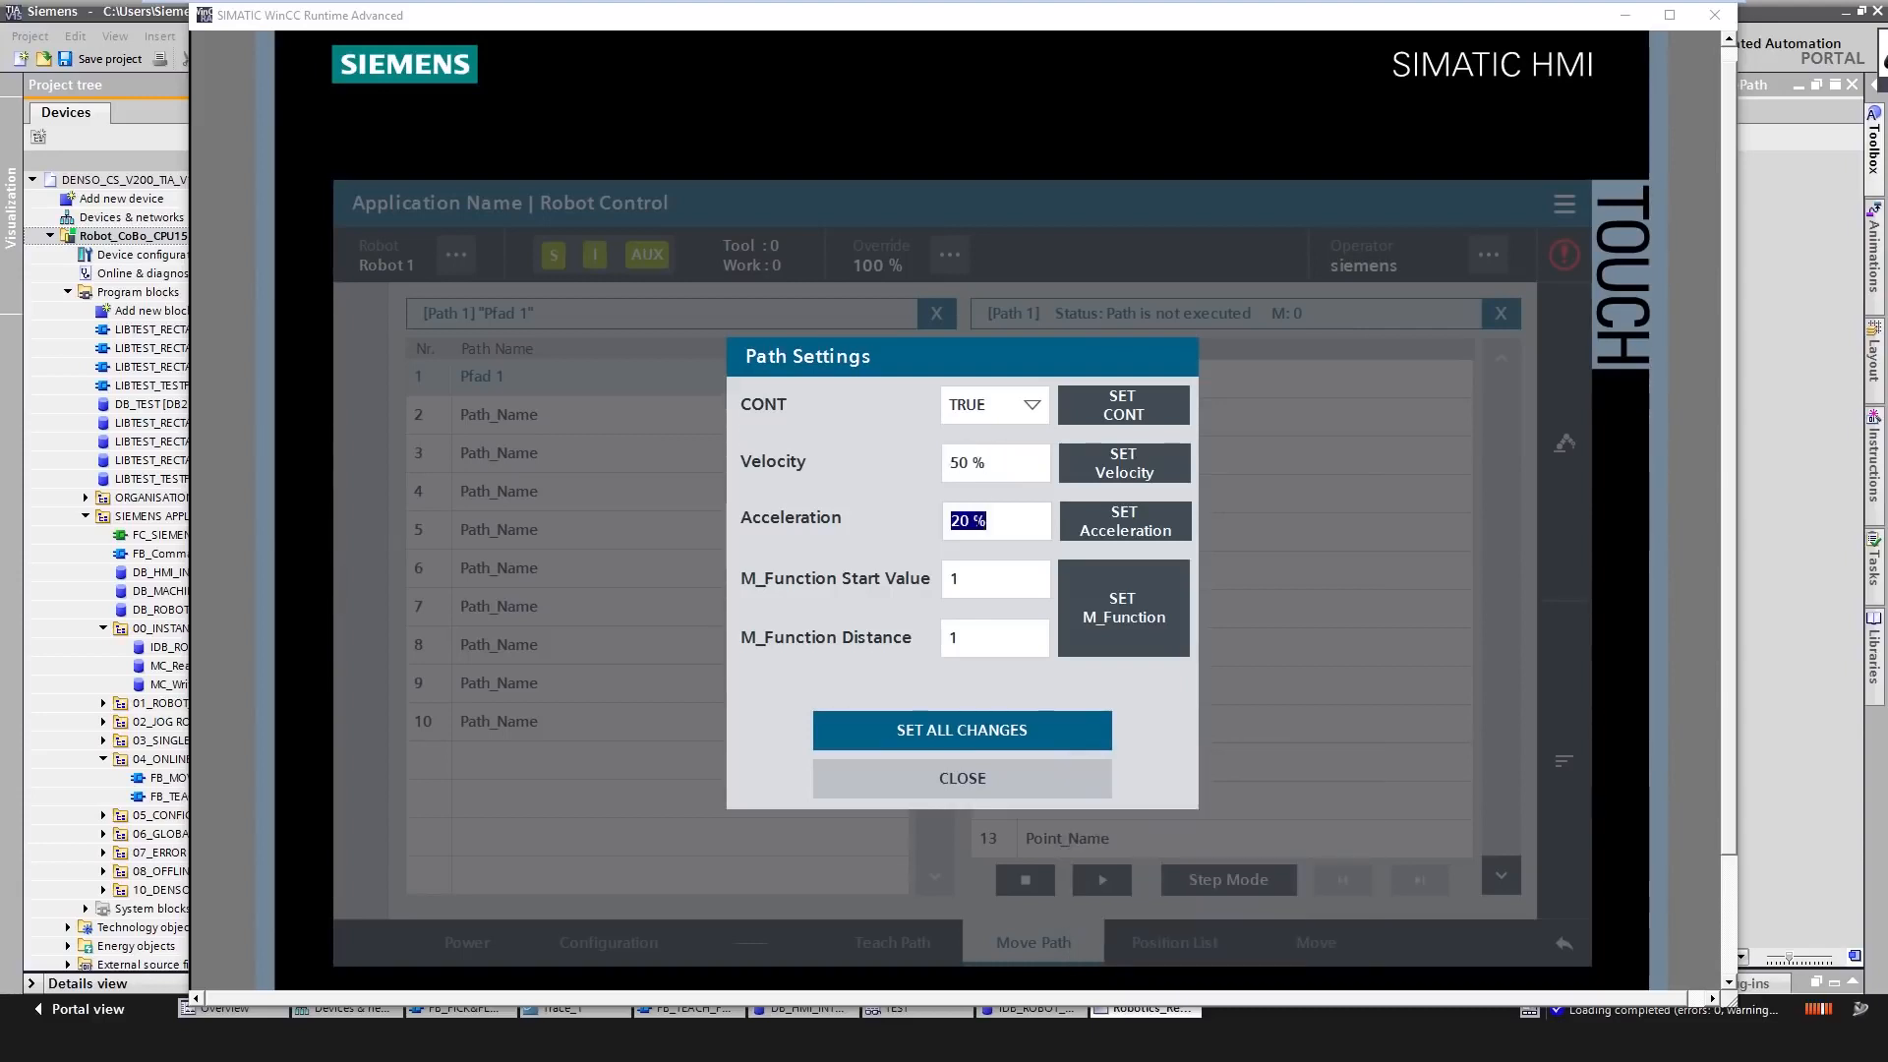
click(975, 738)
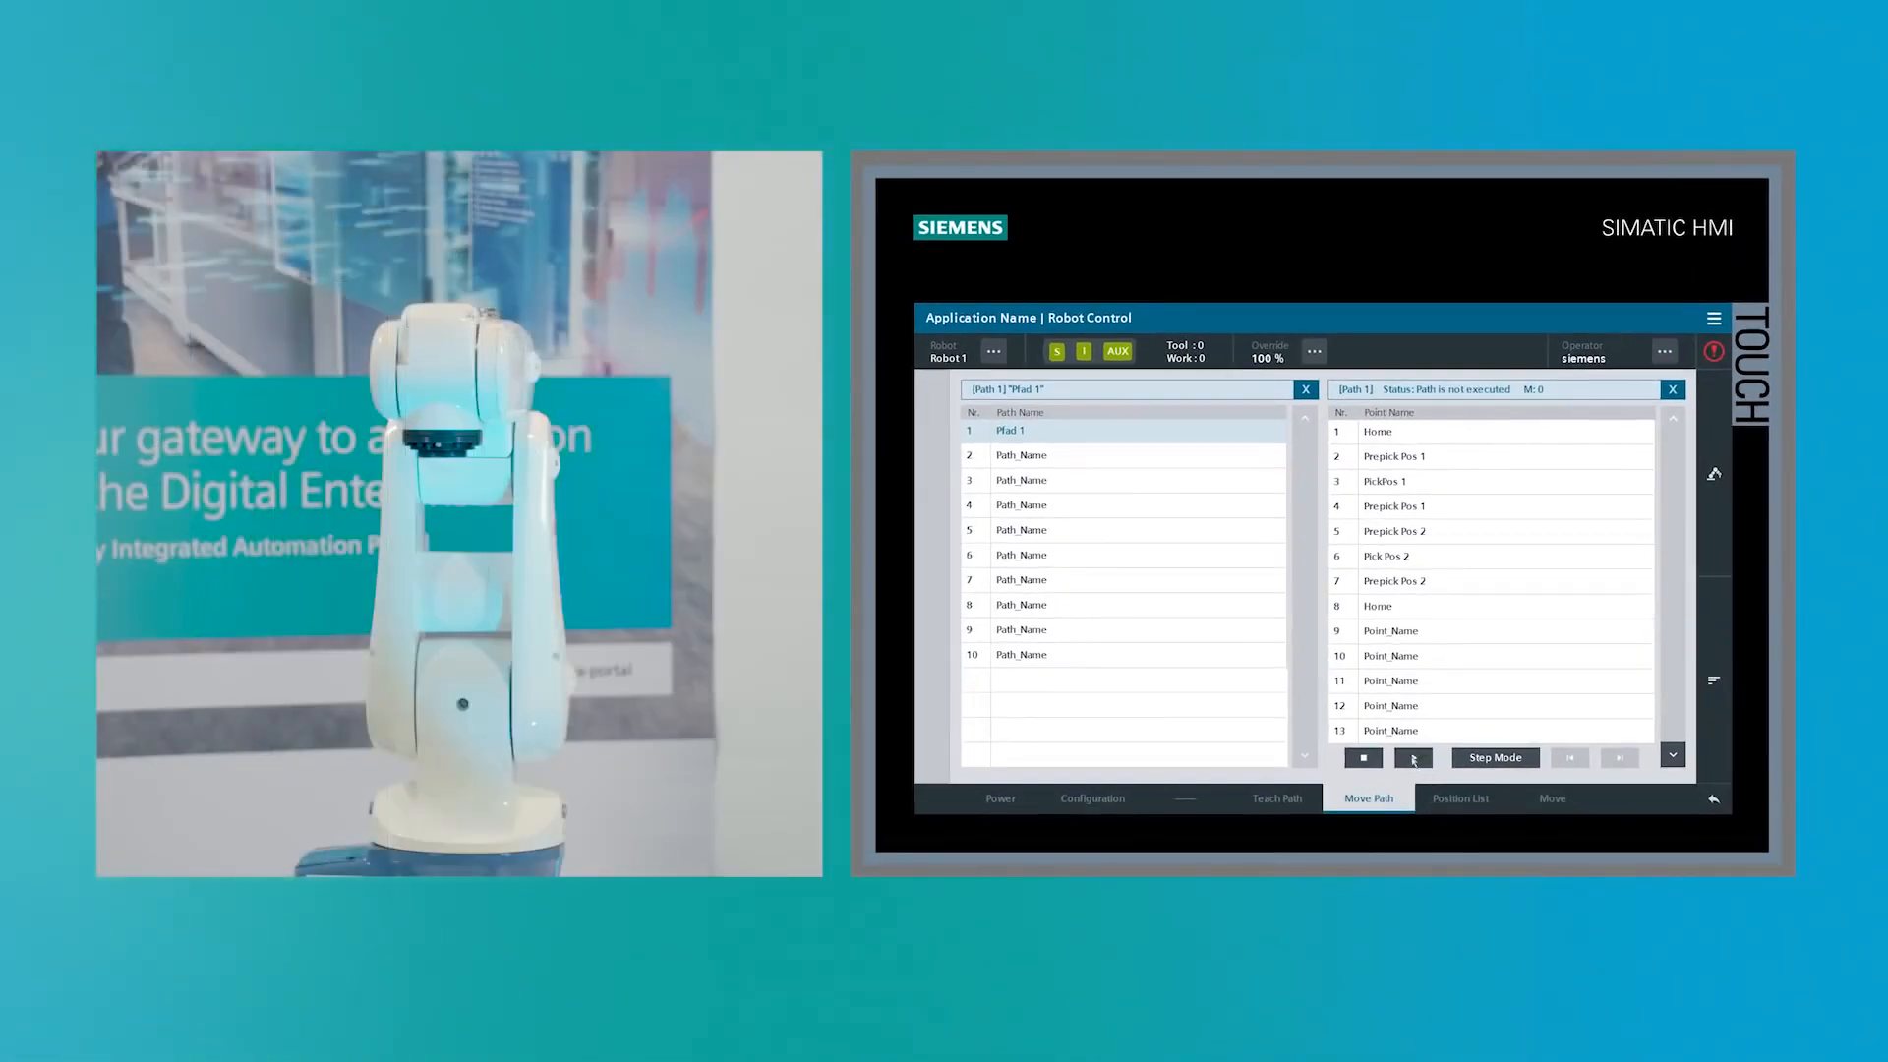
click(1414, 758)
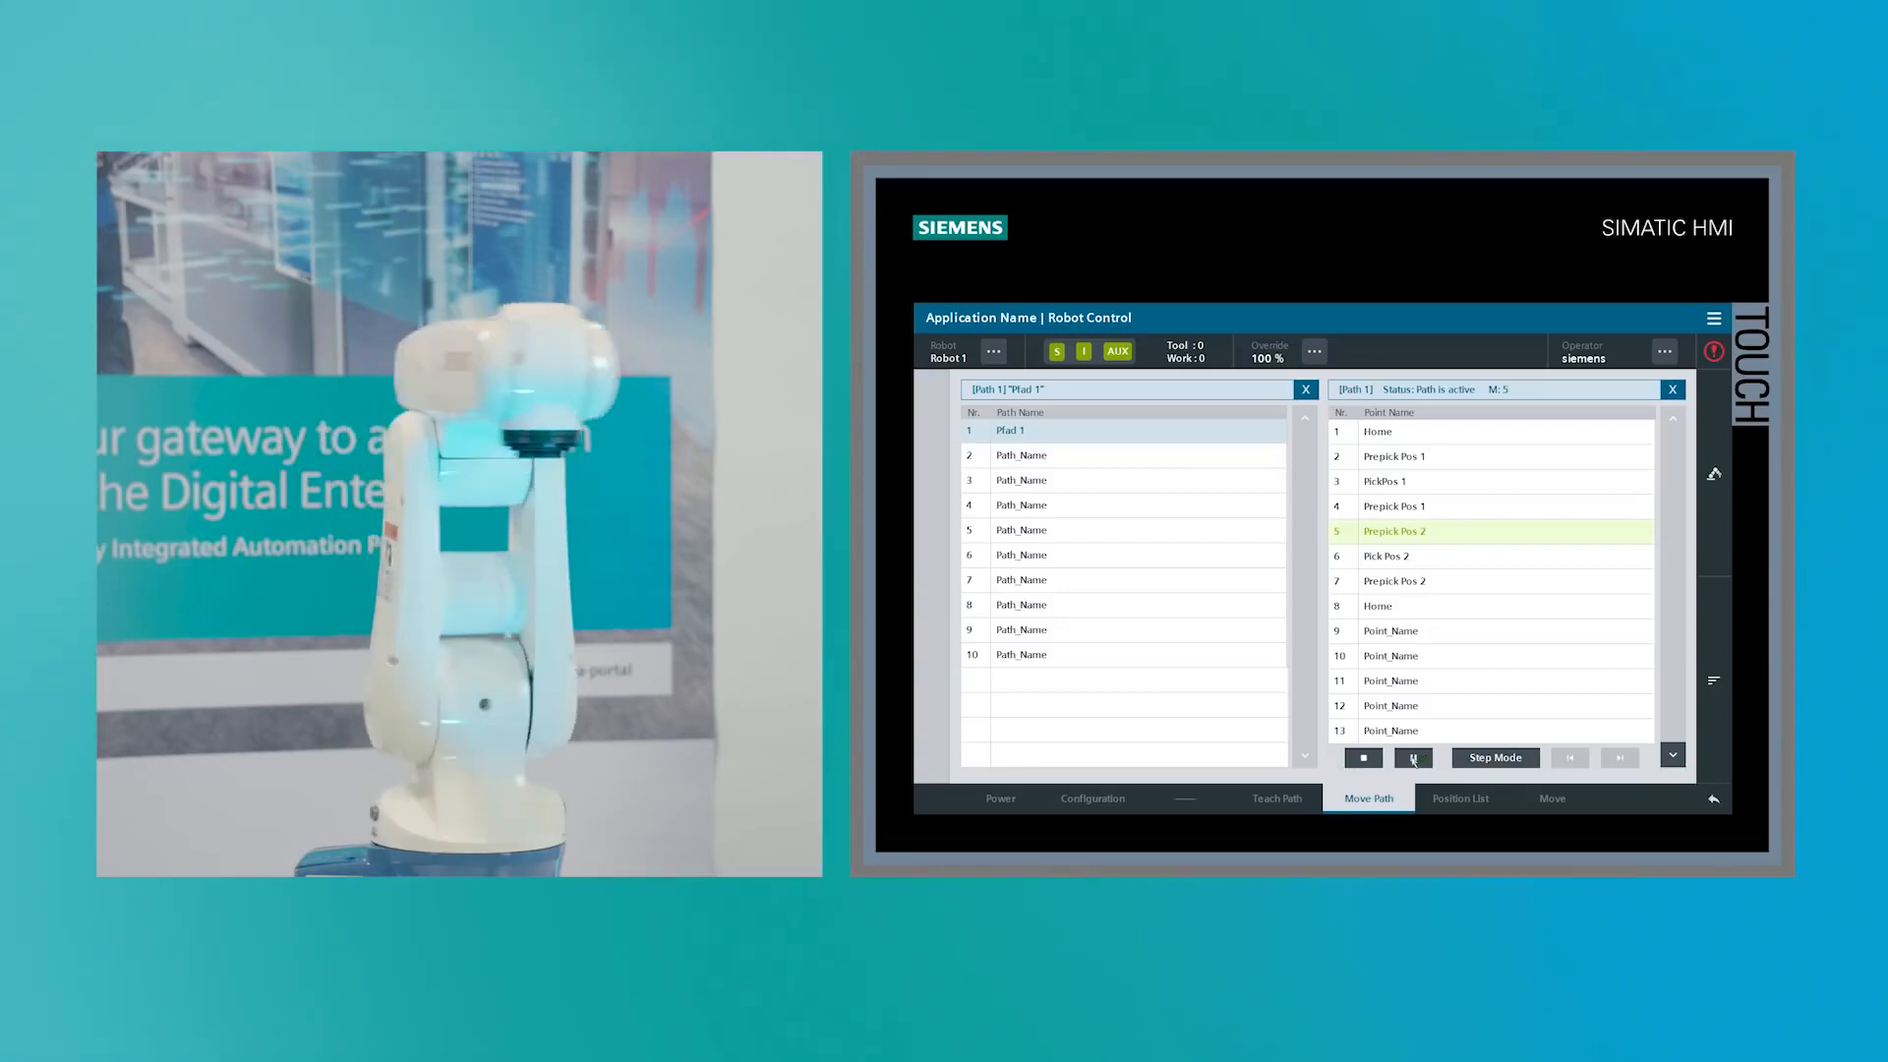